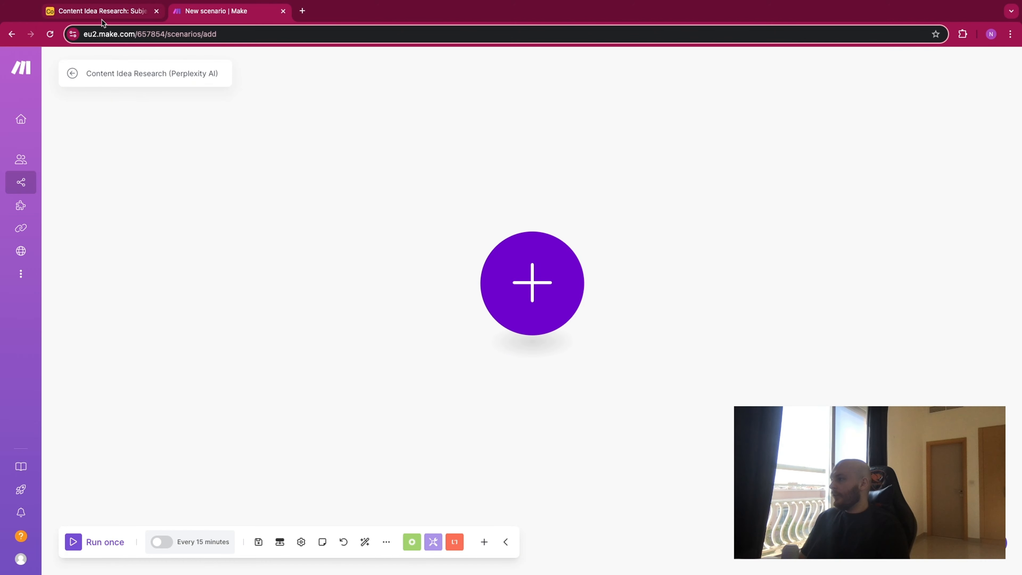
Switch to the Airtable base and examine the Id formula and the fields of the Subject and Results tables.
left_click(104, 16)
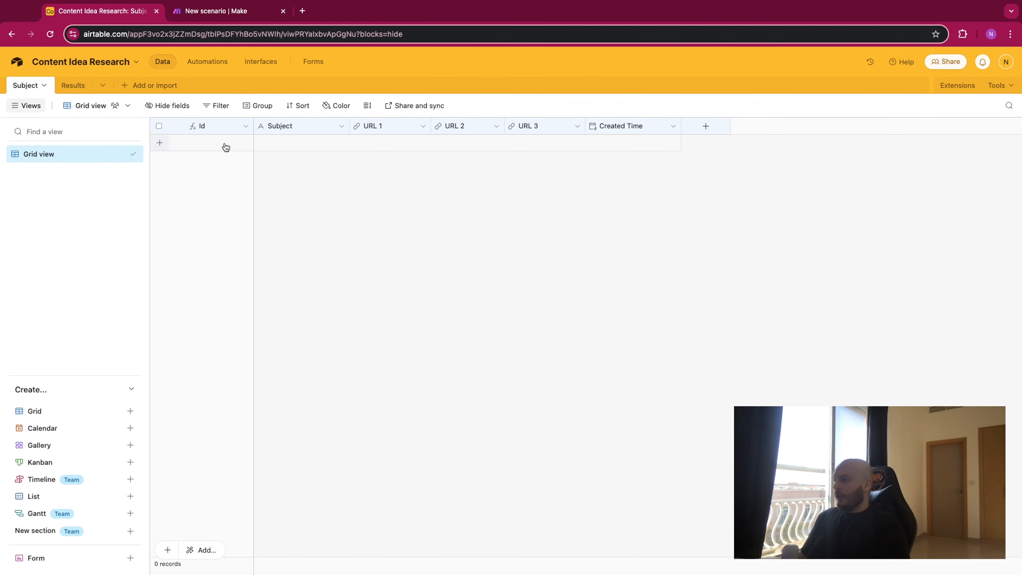
double_click(208, 126)
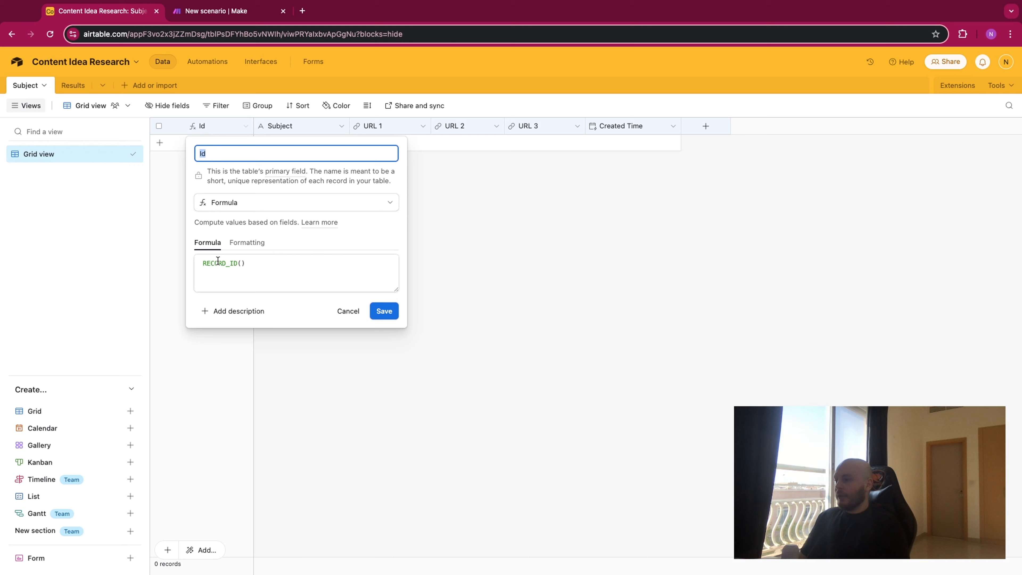
left_click(456, 236)
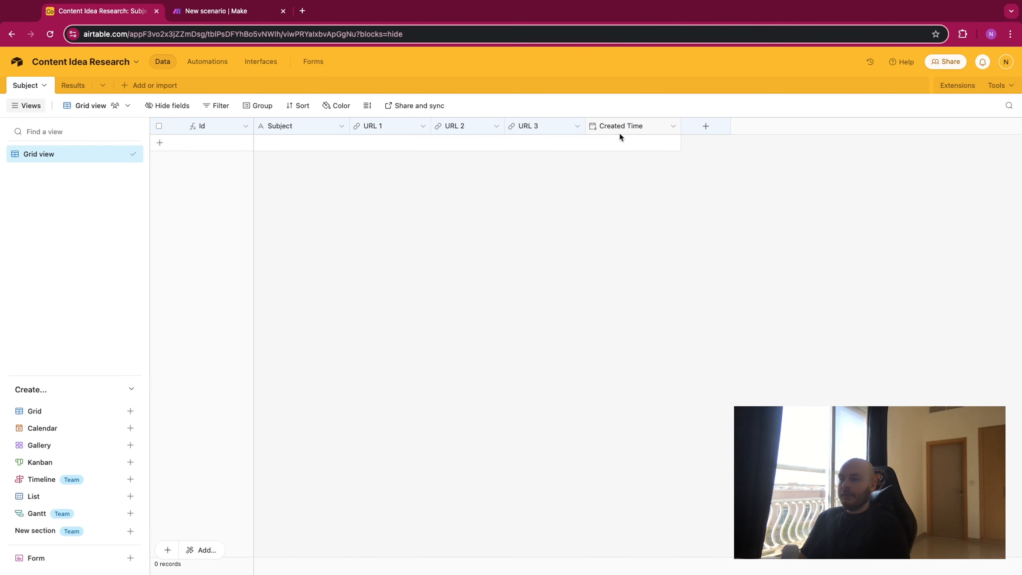
left_click(73, 85)
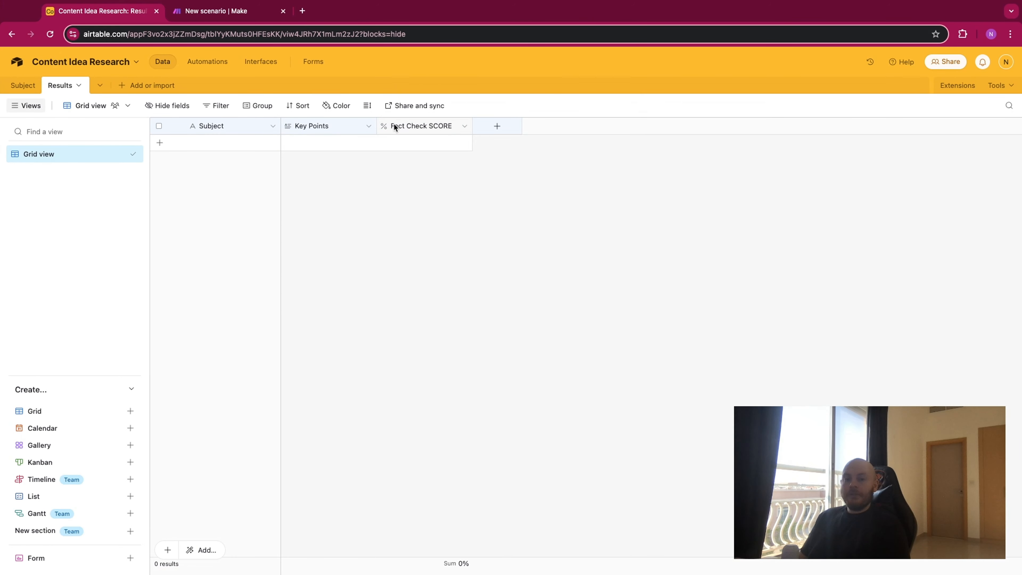
left_click(23, 85)
Return to the Make scenario and add an Airtable Watch Records module as its trigger.
left_click(233, 11)
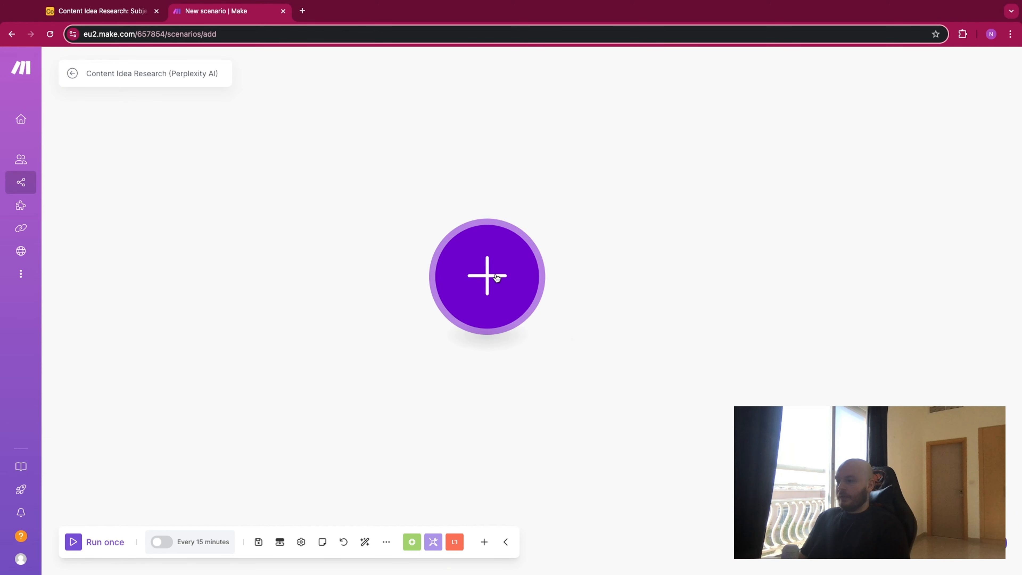
left_click(522, 242)
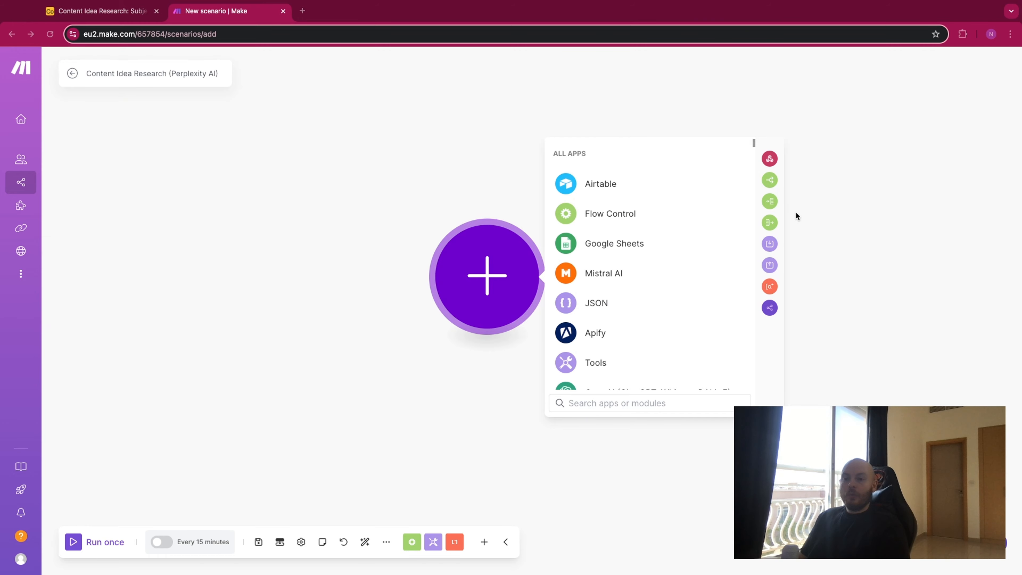
left_click(601, 190)
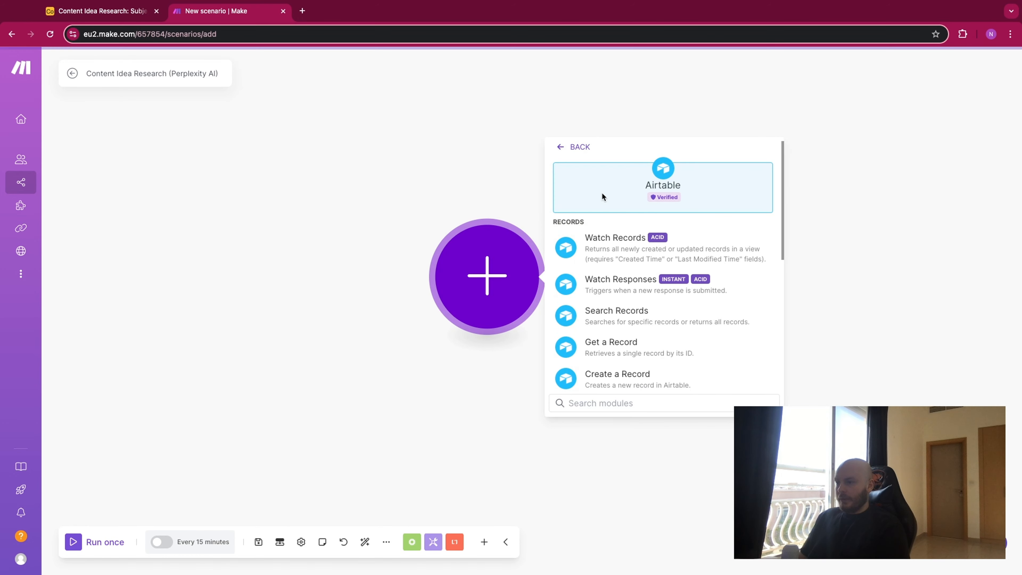
left_click(615, 251)
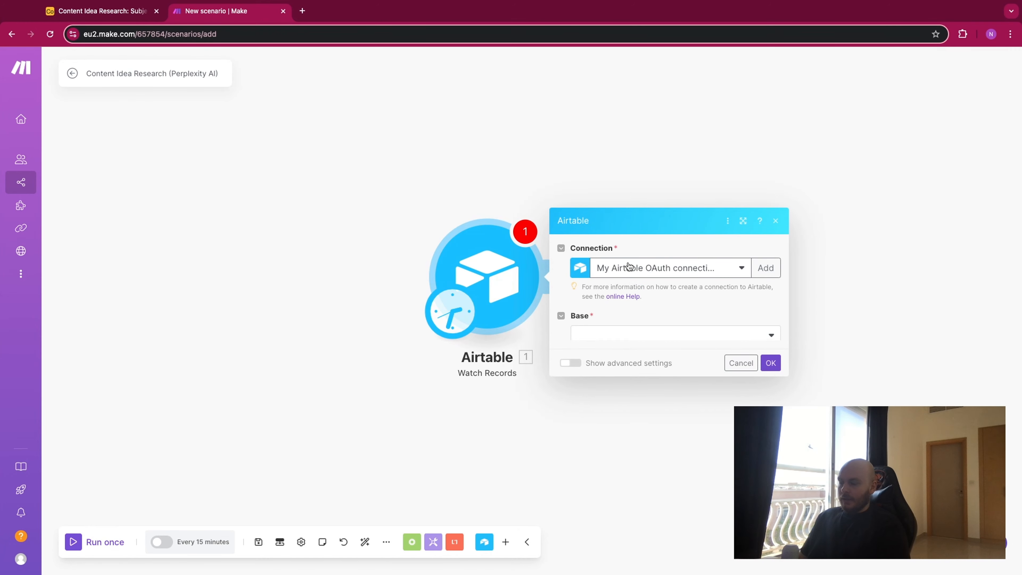
Point the Watch Records module to the Content Idea Research base and its Subject table.
left_click(622, 315)
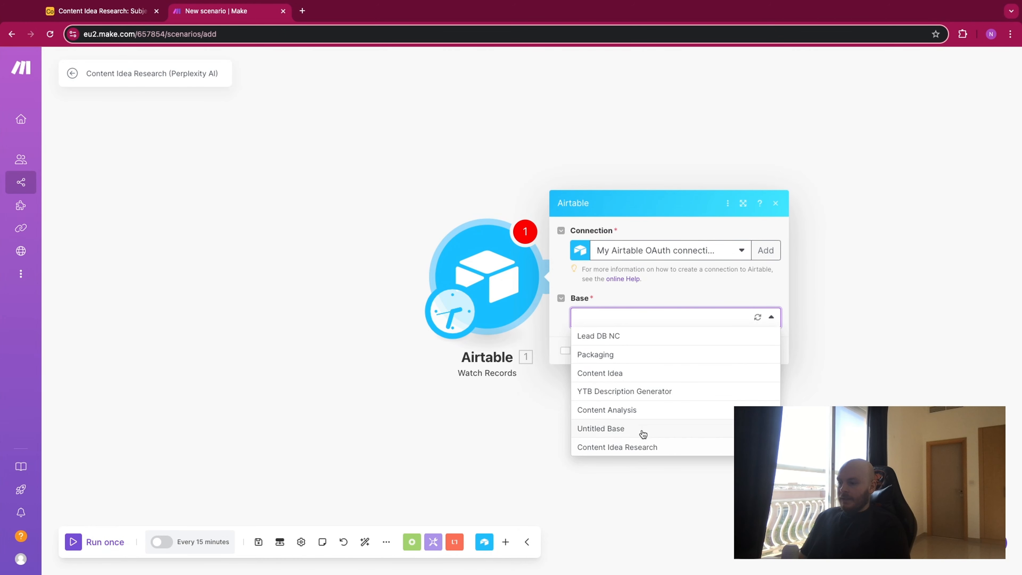
left_click(644, 451)
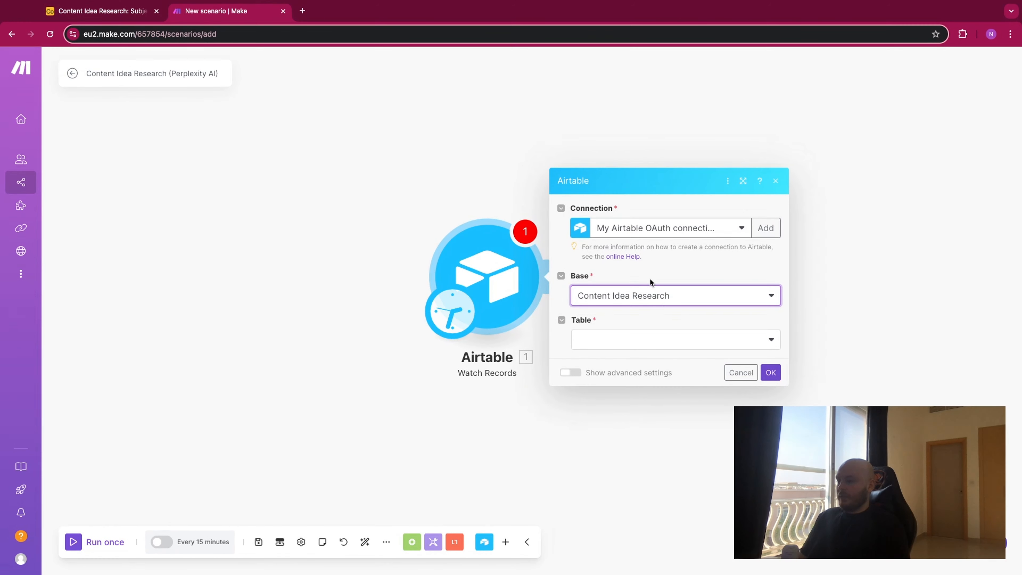
left_click(654, 342)
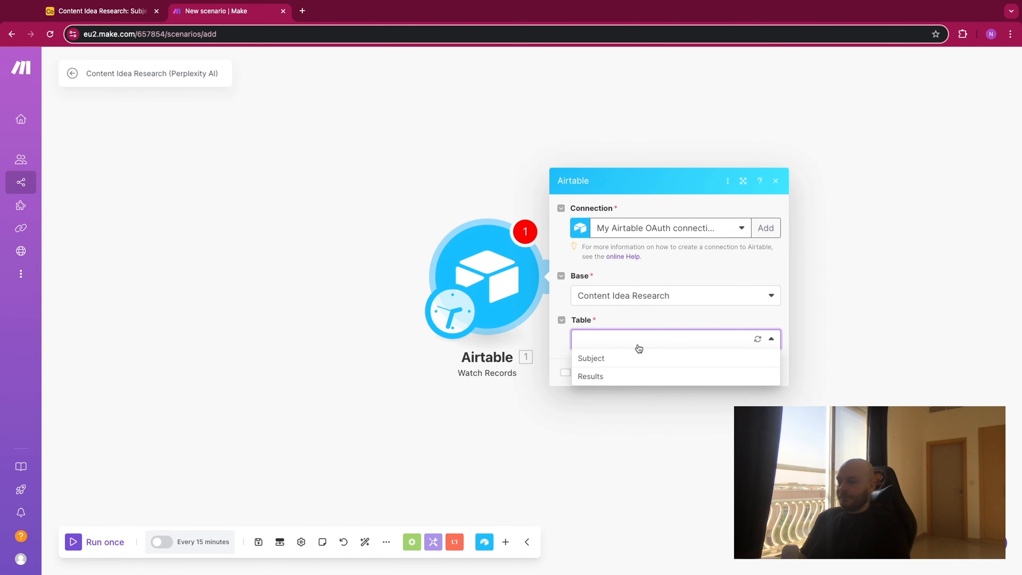
left_click(600, 360)
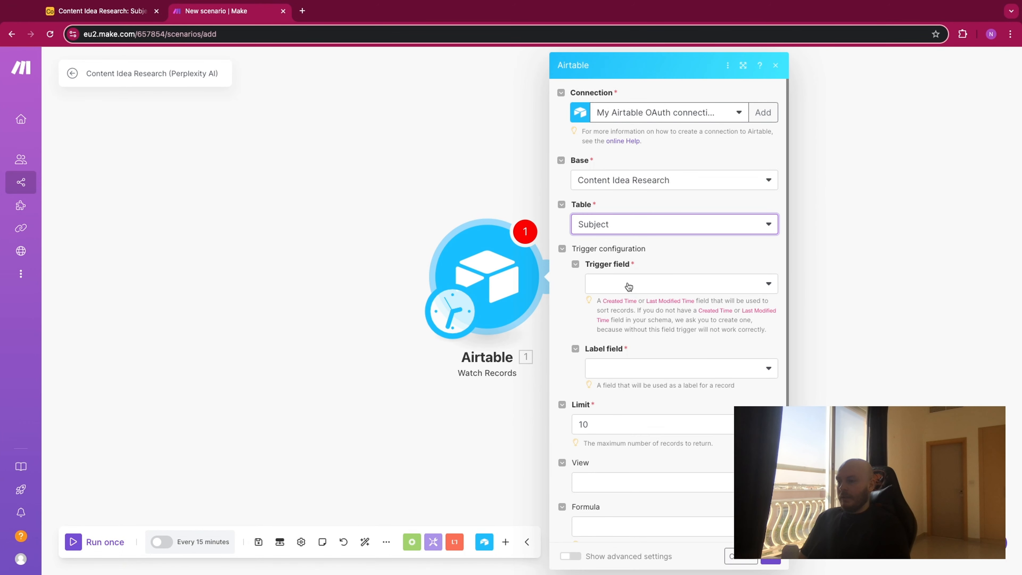
Set the module's trigger field and label field to Created Time and save its configuration.
left_click(628, 286)
left_click(630, 327)
left_click(638, 376)
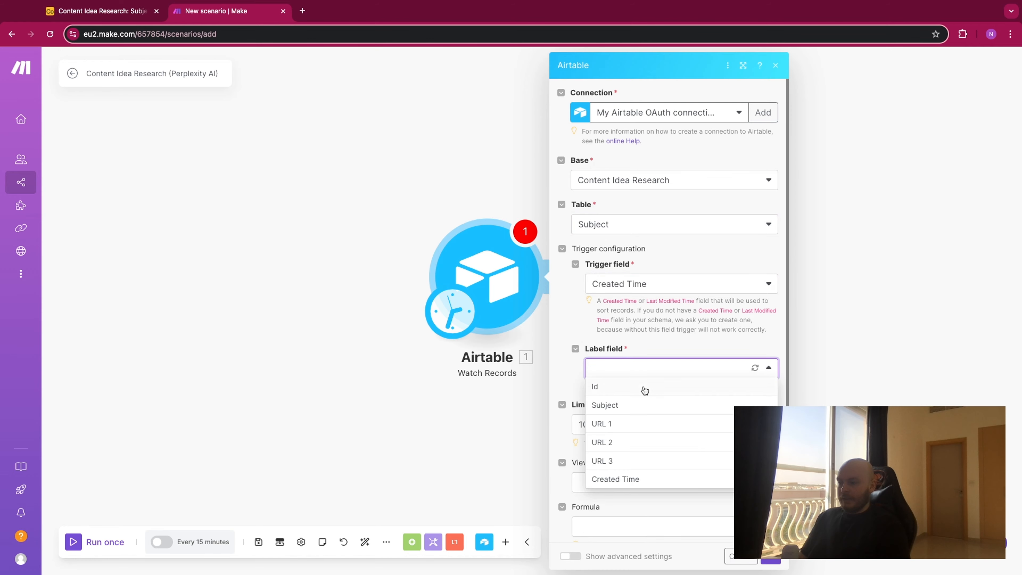
left_click(647, 480)
left_click(764, 560)
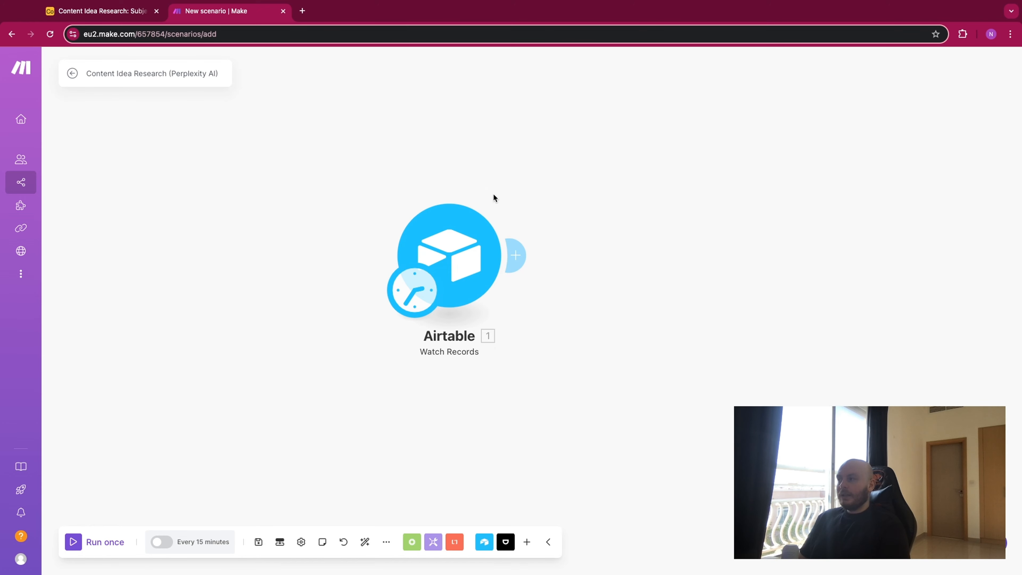
Add a Dumpling AI Search Google module after the Airtable Watch Records module.
left_click_drag(542, 168, 468, 169)
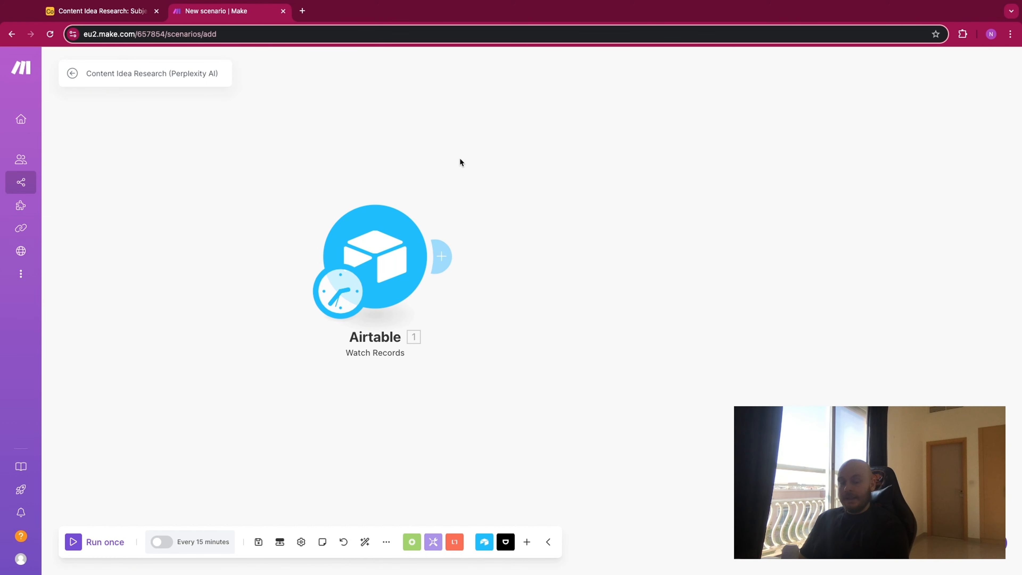
mouse_move(460, 161)
left_mouse_down()
mouse_move(504, 155)
mouse_move(448, 155)
left_mouse_up()
left_click(442, 243)
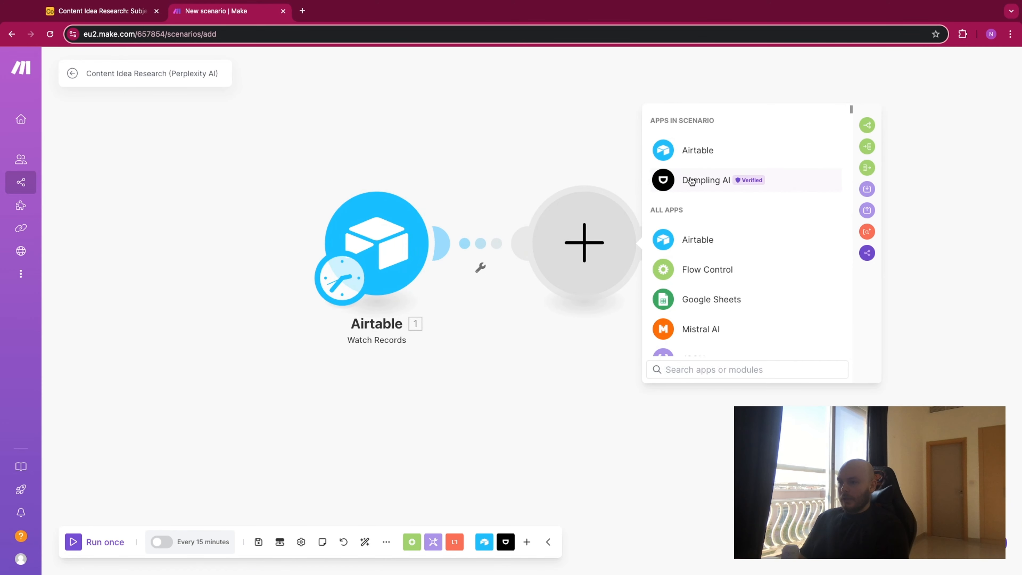
left_click(696, 182)
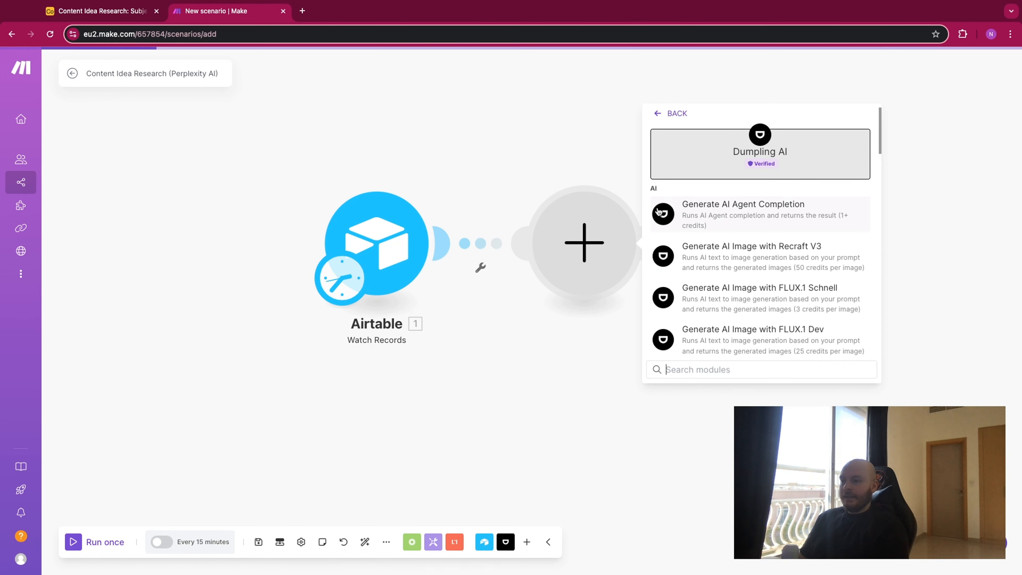
type("search")
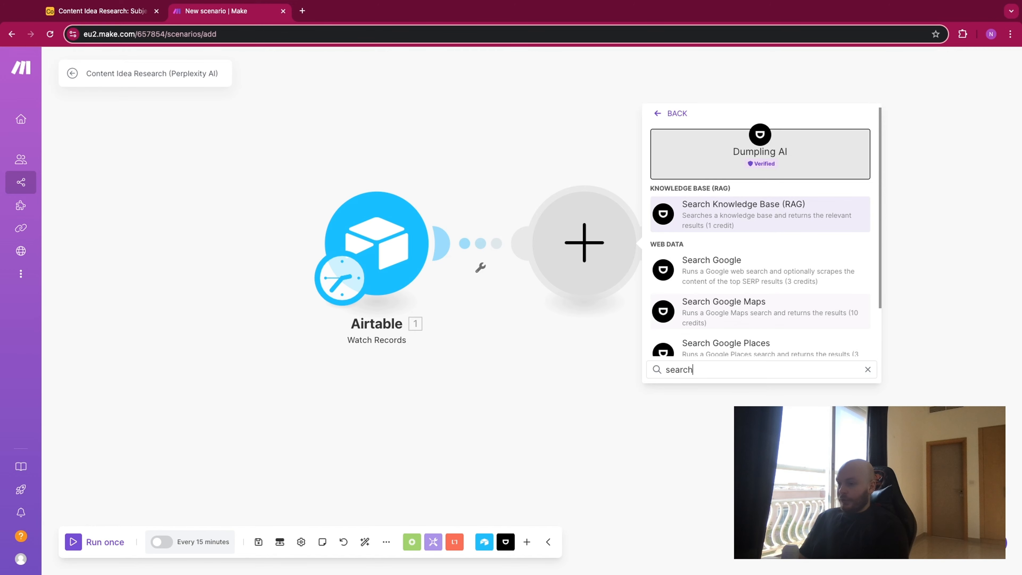
left_click(743, 276)
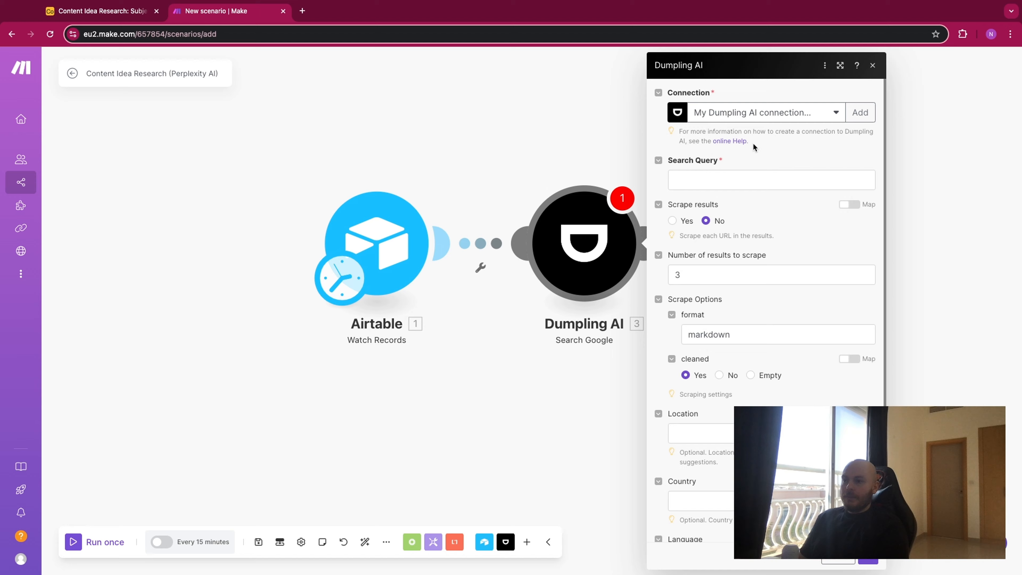
Map the Airtable Subject field as the search query and set the number of results to scrape to 10.
left_click(748, 181)
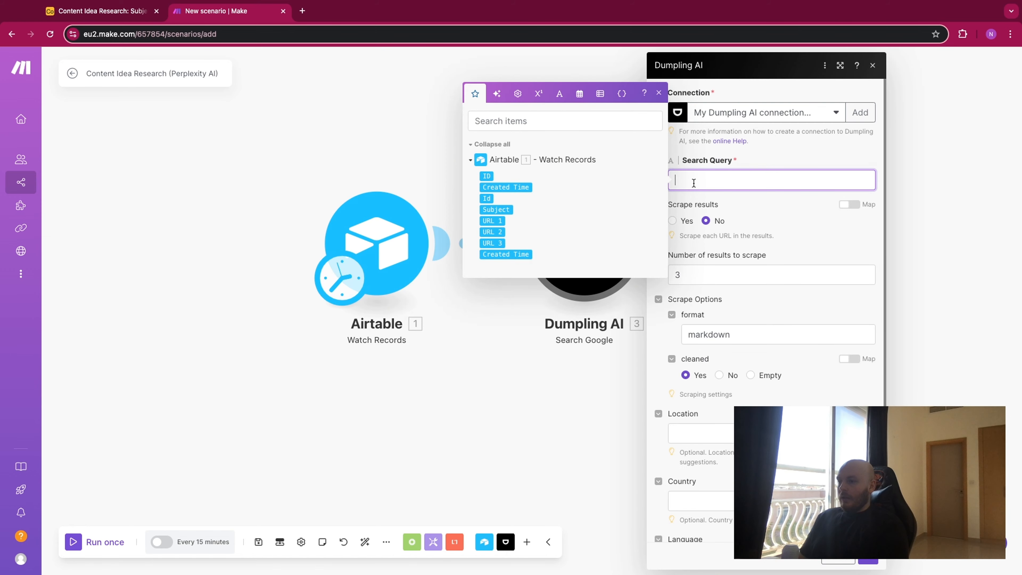
left_click(495, 209)
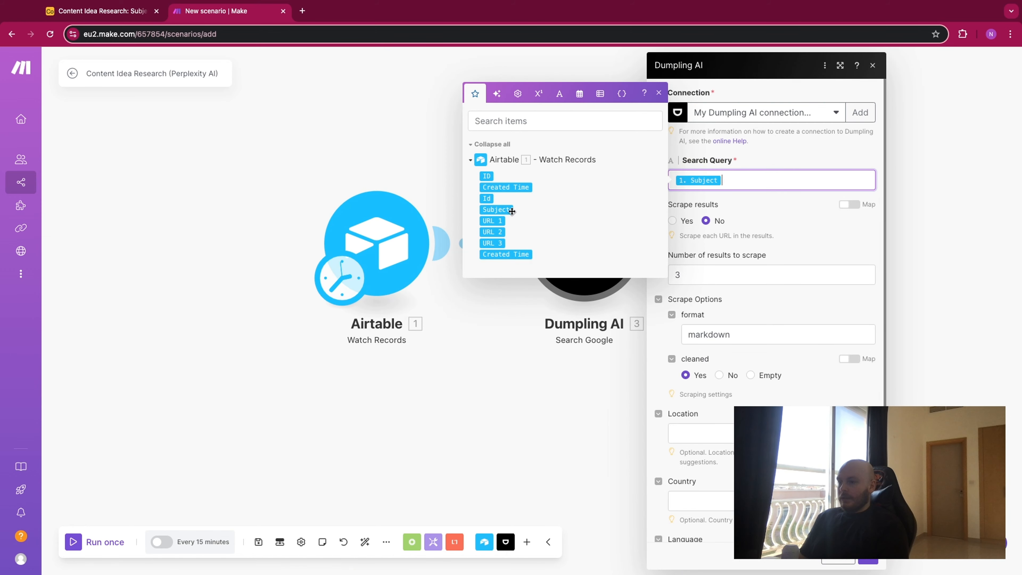
left_click(749, 209)
left_click_drag(721, 275, 671, 274)
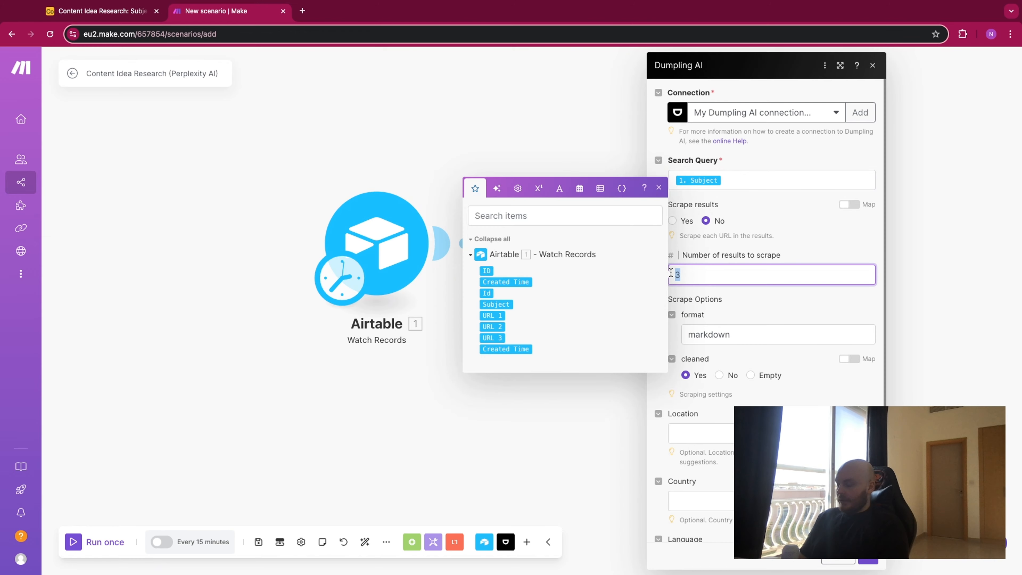
type("10")
left_click(754, 303)
Set the Google search language to en and save the Dumpling AI module.
scroll(755, 306, "down", 4)
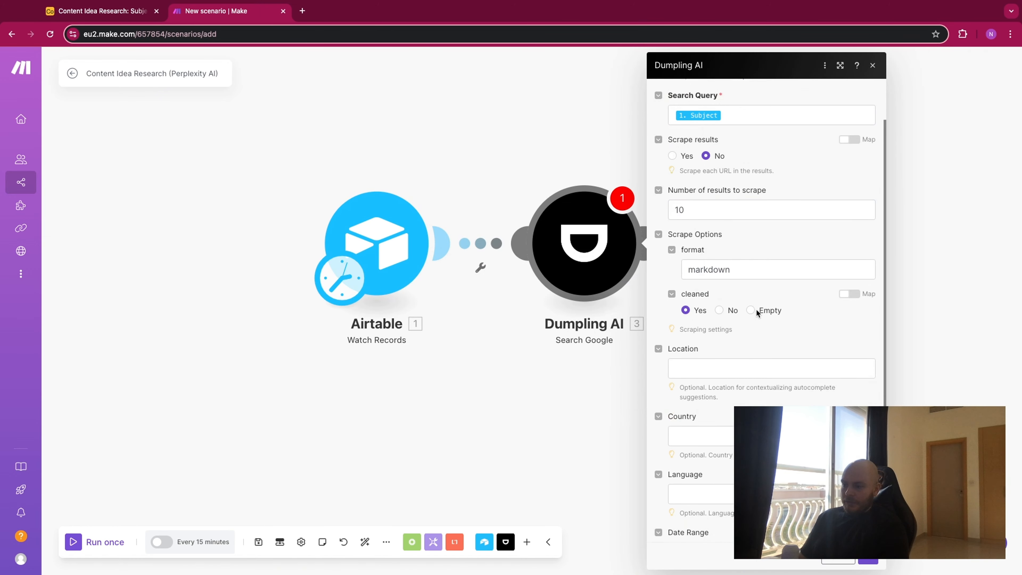
scroll(747, 383, "down", 1)
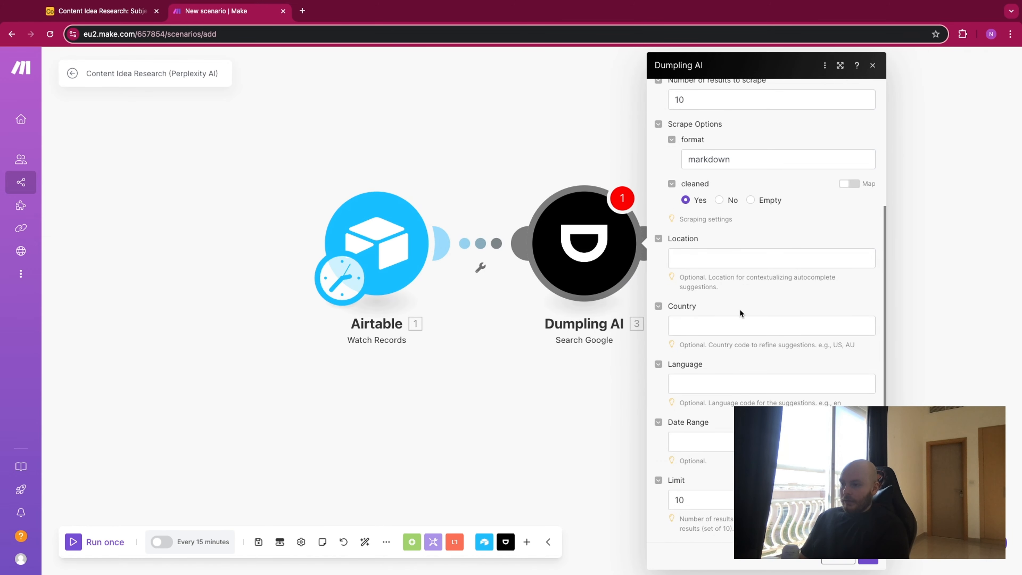
left_click(728, 386)
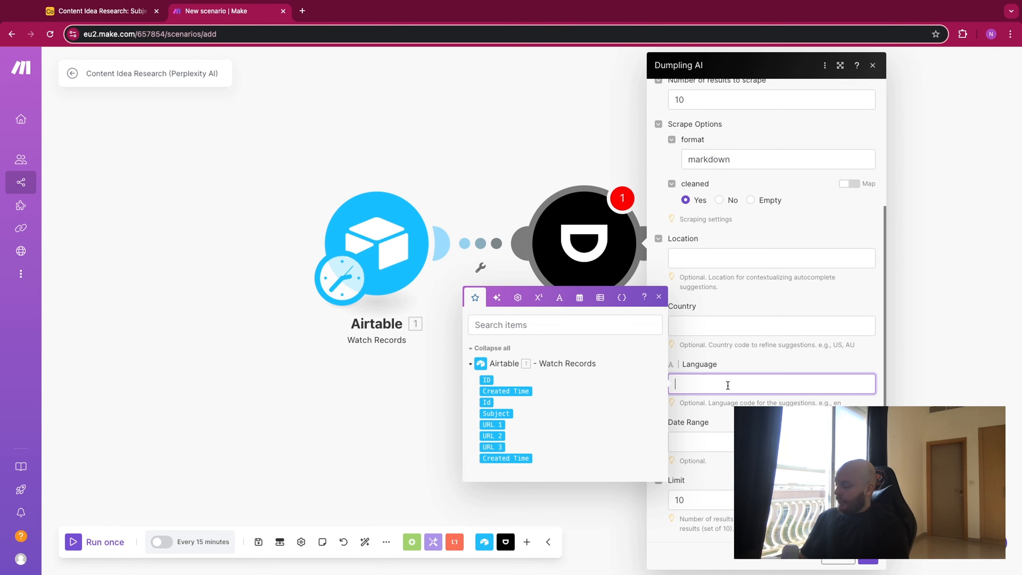
type("en")
left_click(867, 562)
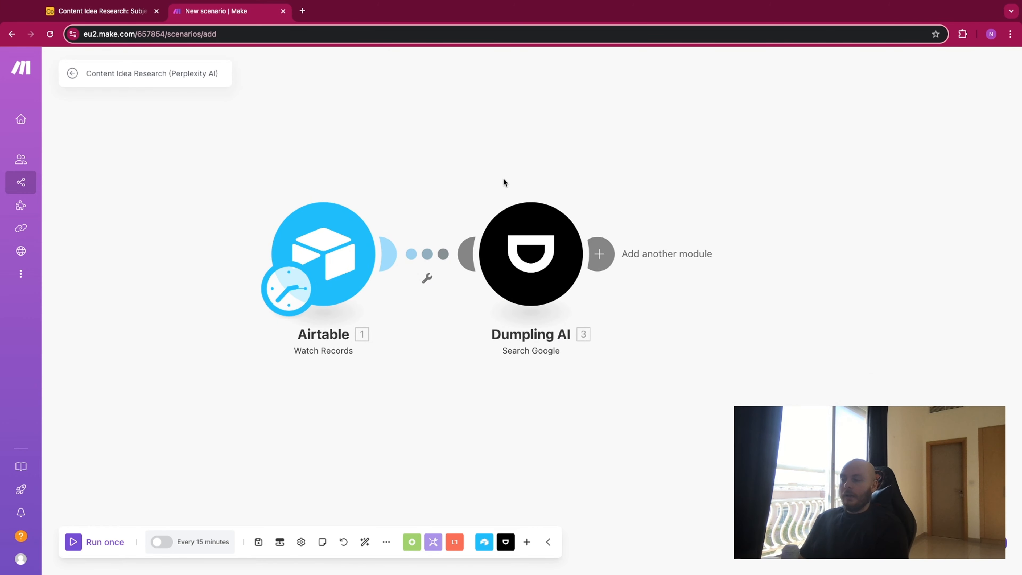
Switch to Airtable and add a record to the Subject table with the subject "How to use make.com ?".
left_click(103, 12)
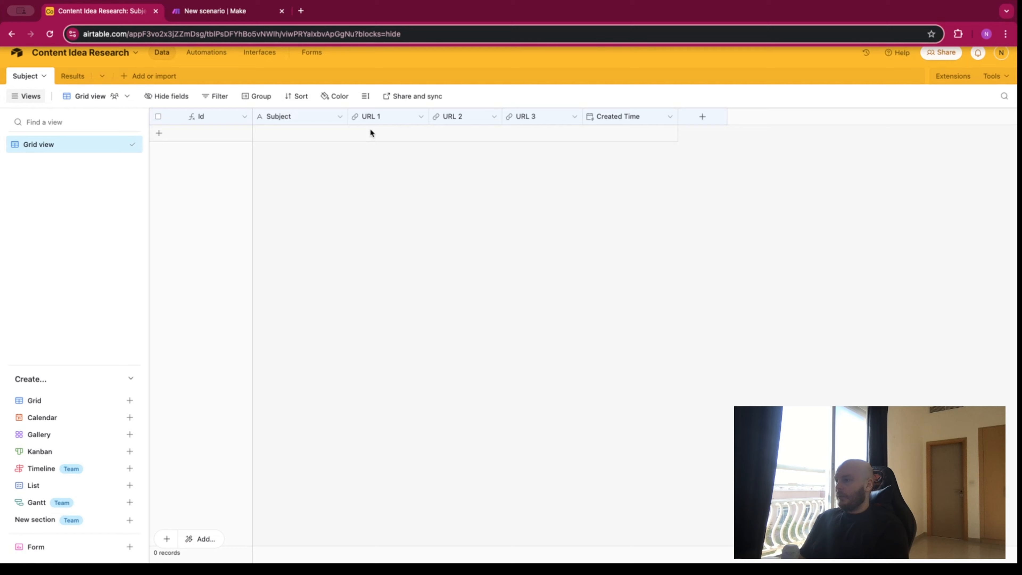
left_click(293, 139)
left_click(294, 138)
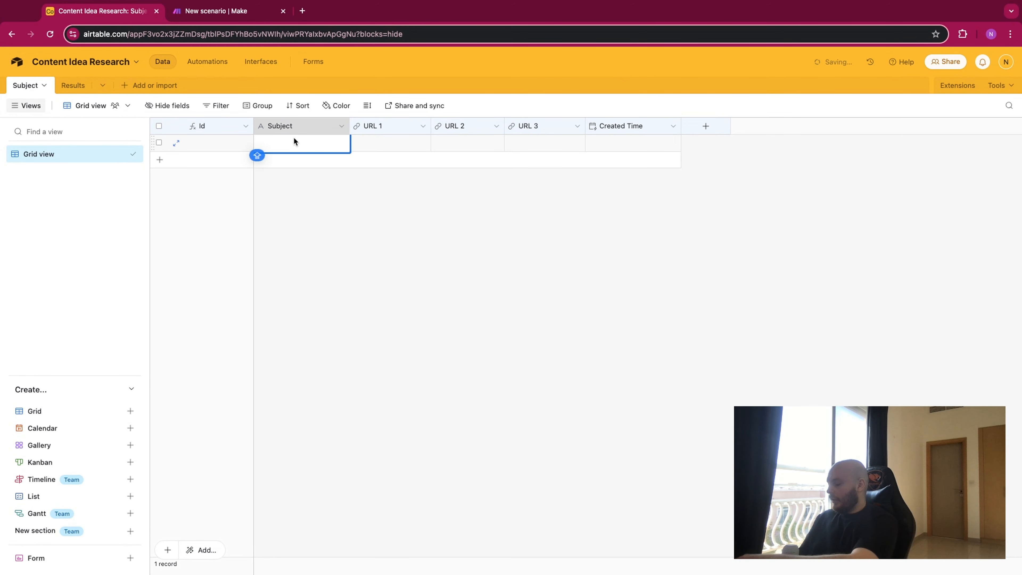
type("How to ")
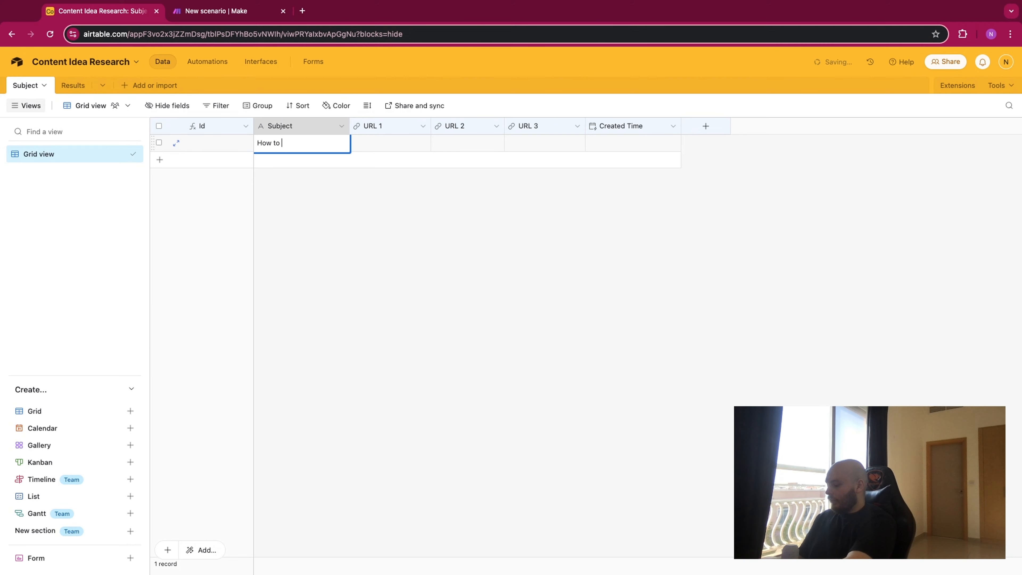
type("use make.com ?")
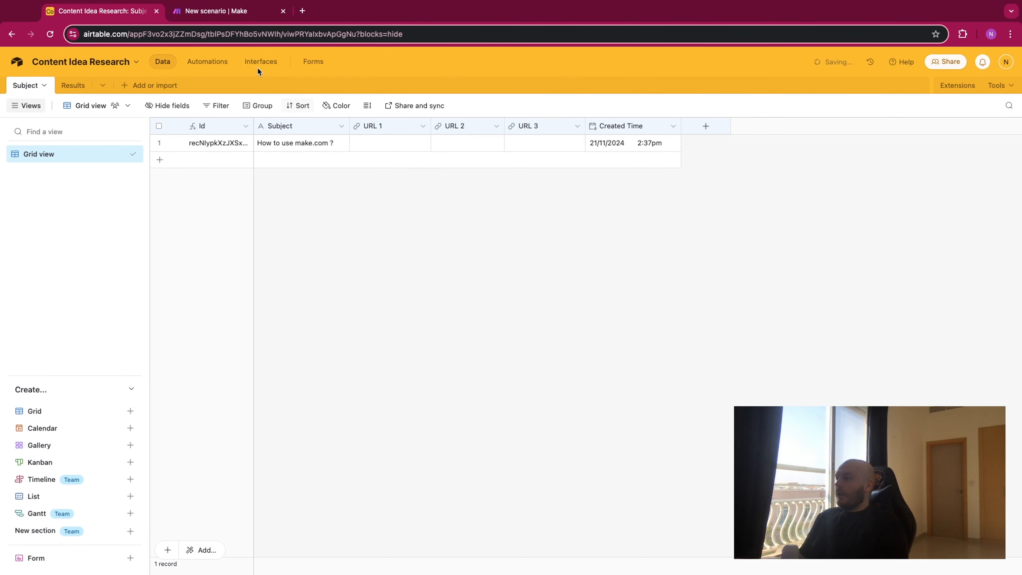
Switch to the Make scenario, run it once and inspect the organic result in the Search Google output's first bundle.
left_click(213, 12)
left_click(74, 542)
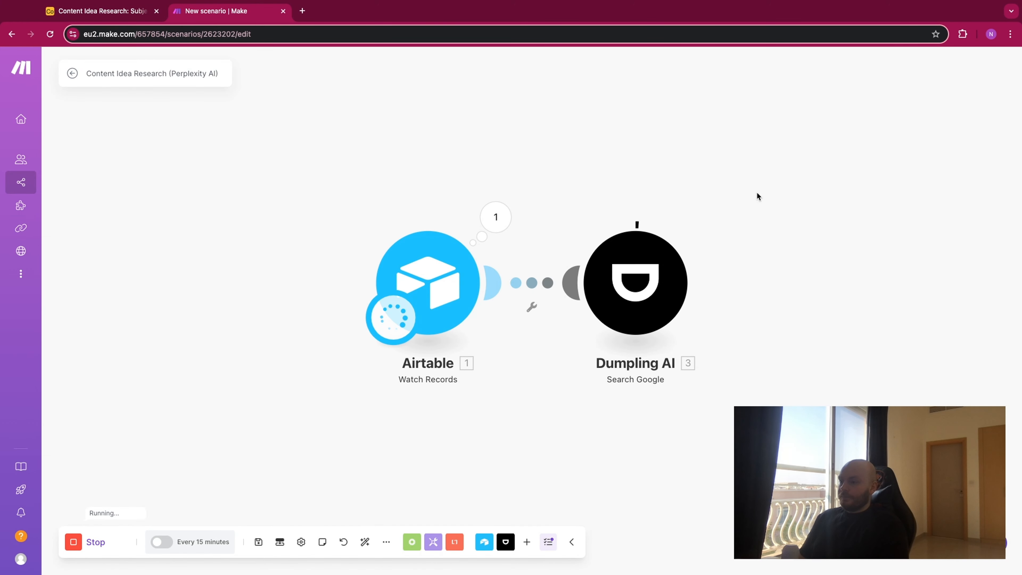
left_click(709, 218)
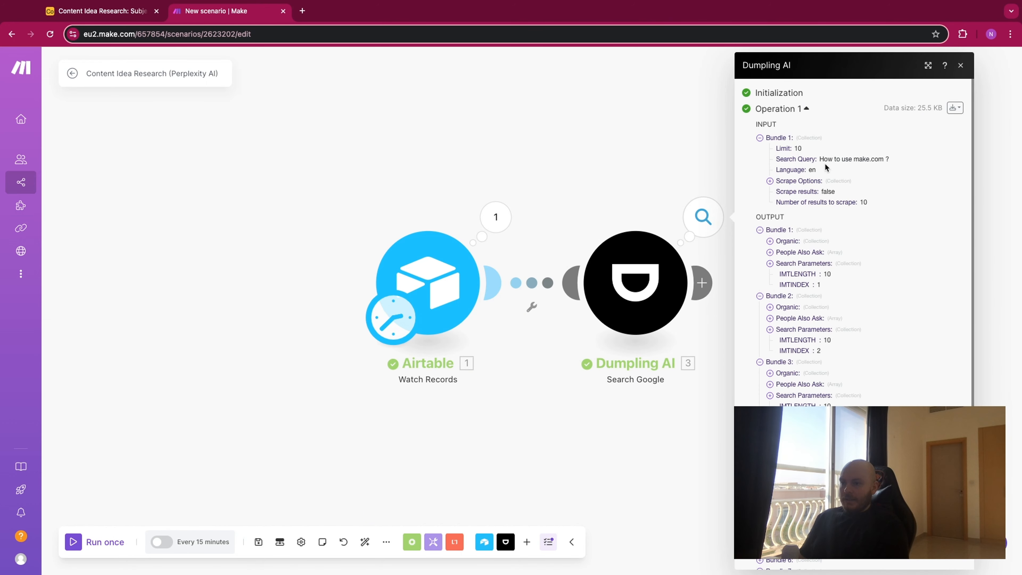
scroll(830, 271, "down", 2)
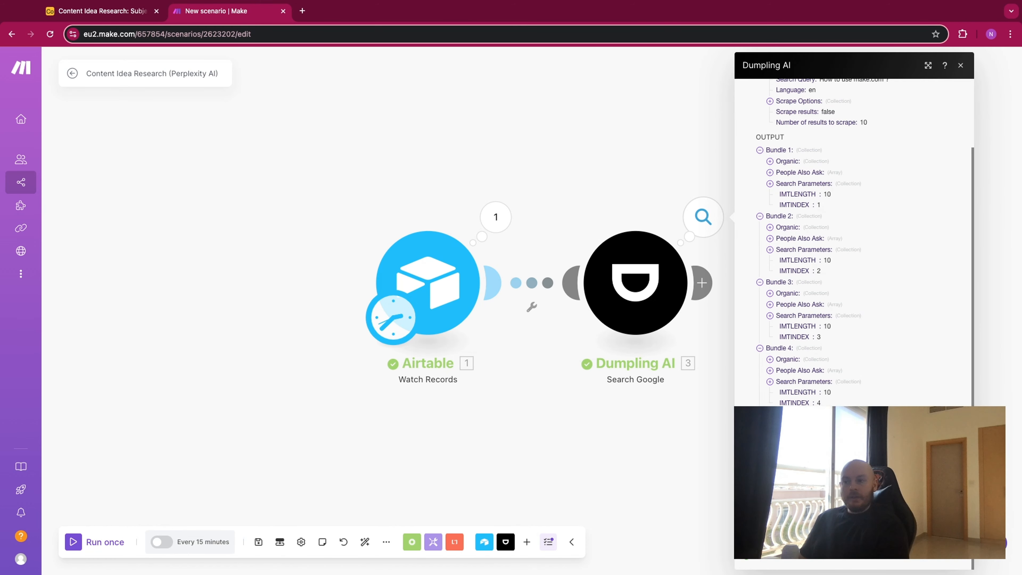
left_click(770, 161)
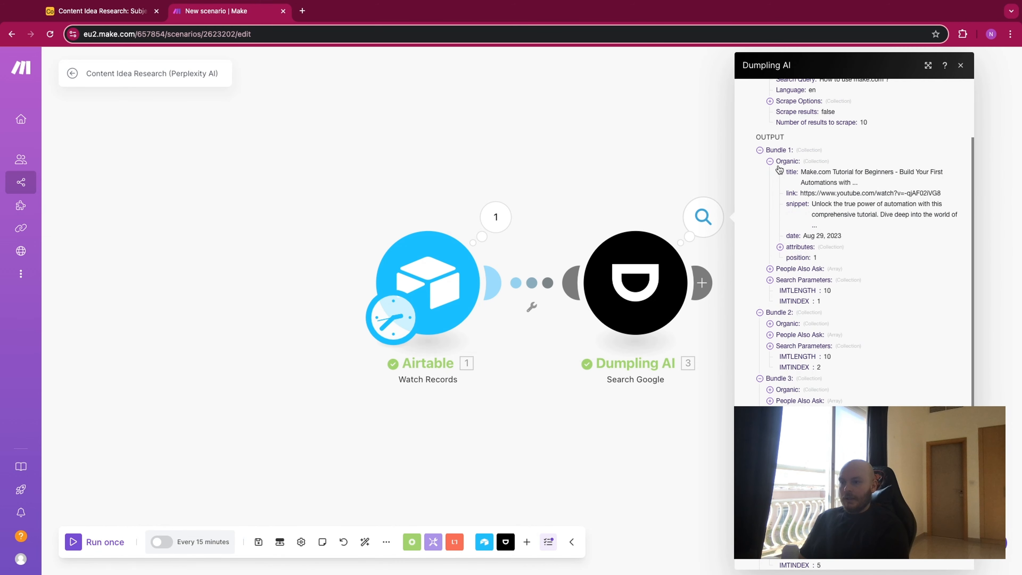
left_click(770, 161)
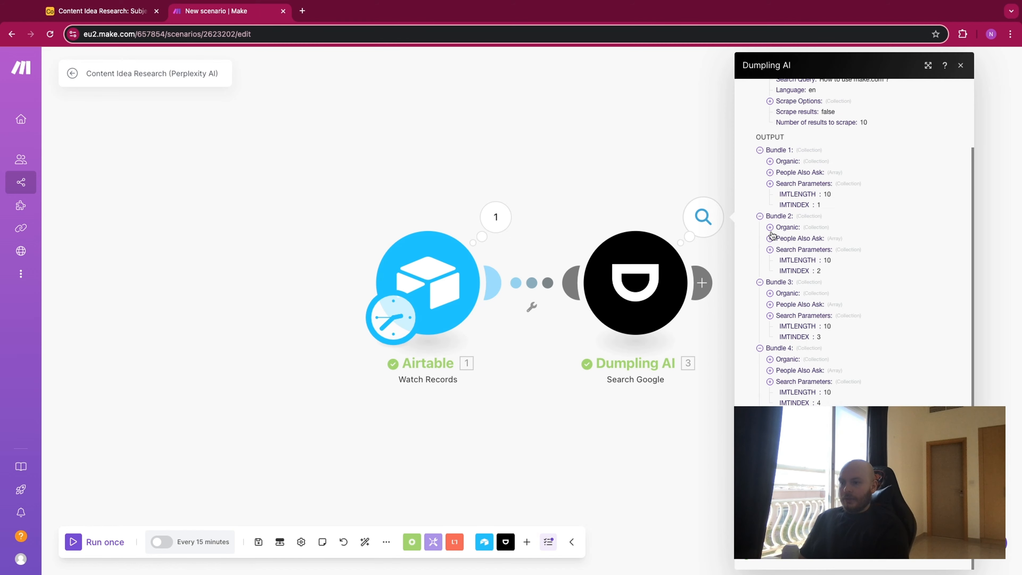
Examine the organic result in the second bundle and look through the other bundles of the Search Google output.
left_click(769, 227)
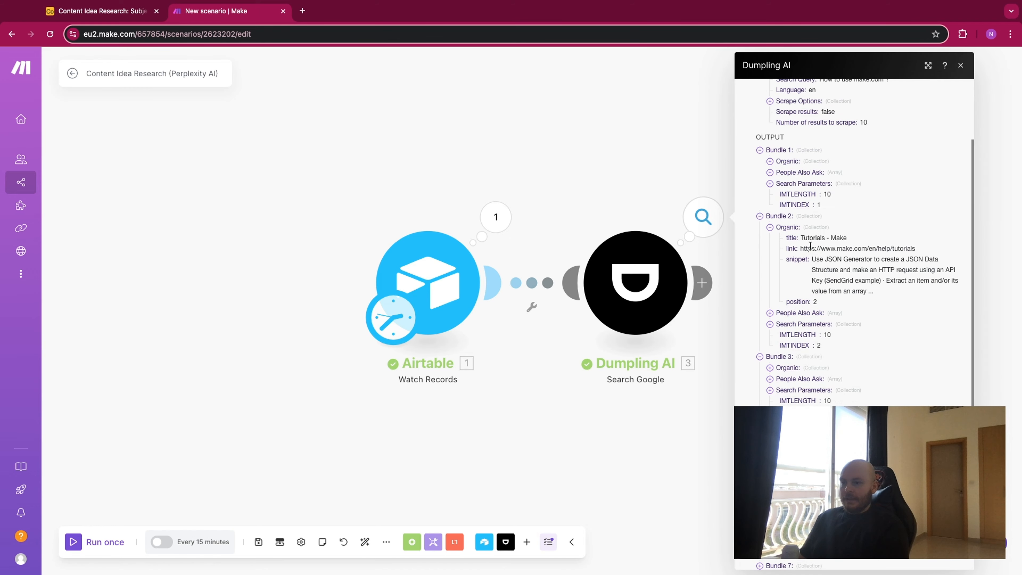
left_click_drag(812, 251, 895, 245)
left_click(661, 119)
left_click_drag(676, 138, 548, 135)
left_click(652, 219)
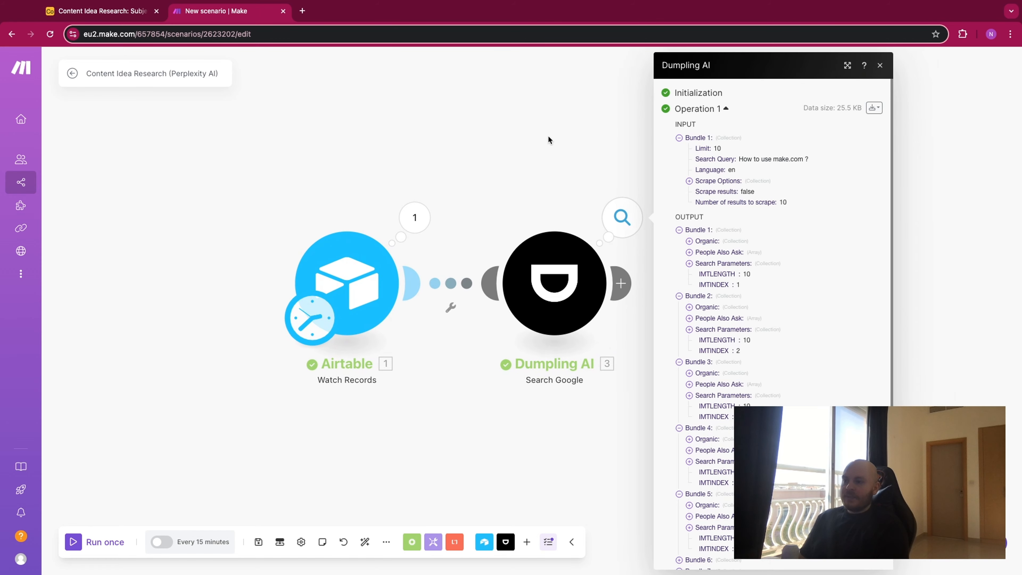
scroll(726, 293, "down", 2)
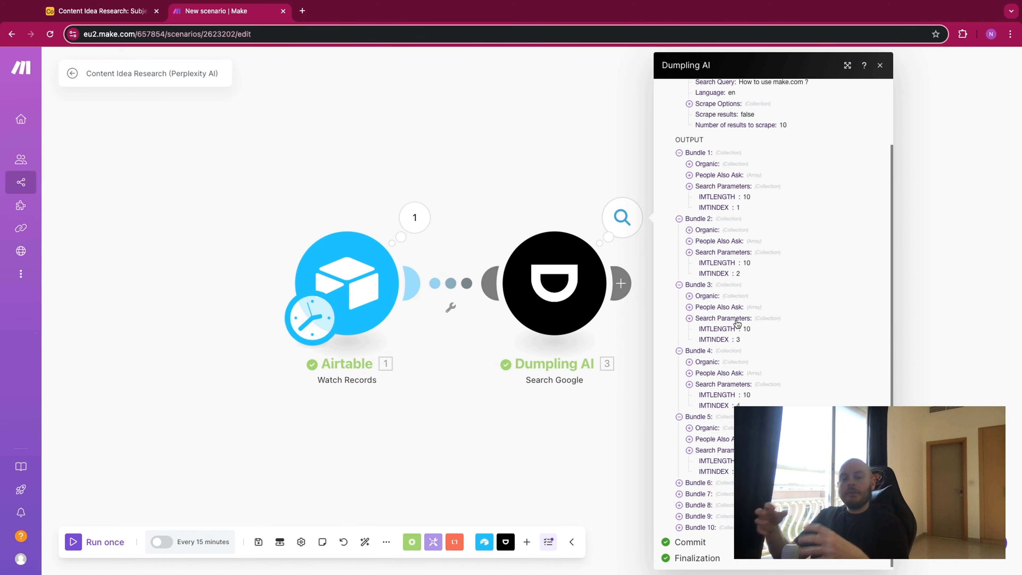
left_click(573, 178)
Add a Flow Control Array aggregator module after the Dumpling AI Search Google module.
left_click(621, 283)
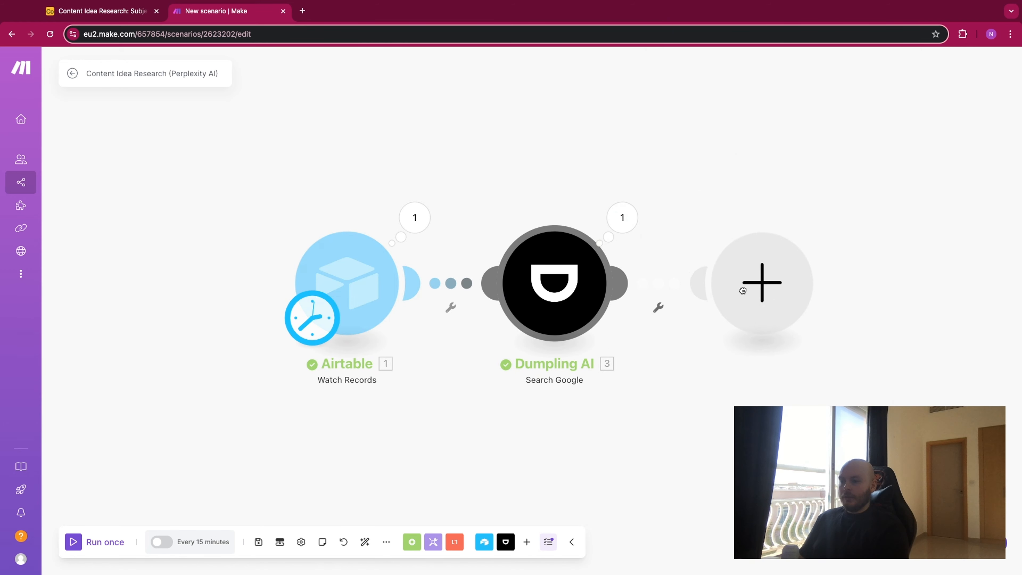
type("se")
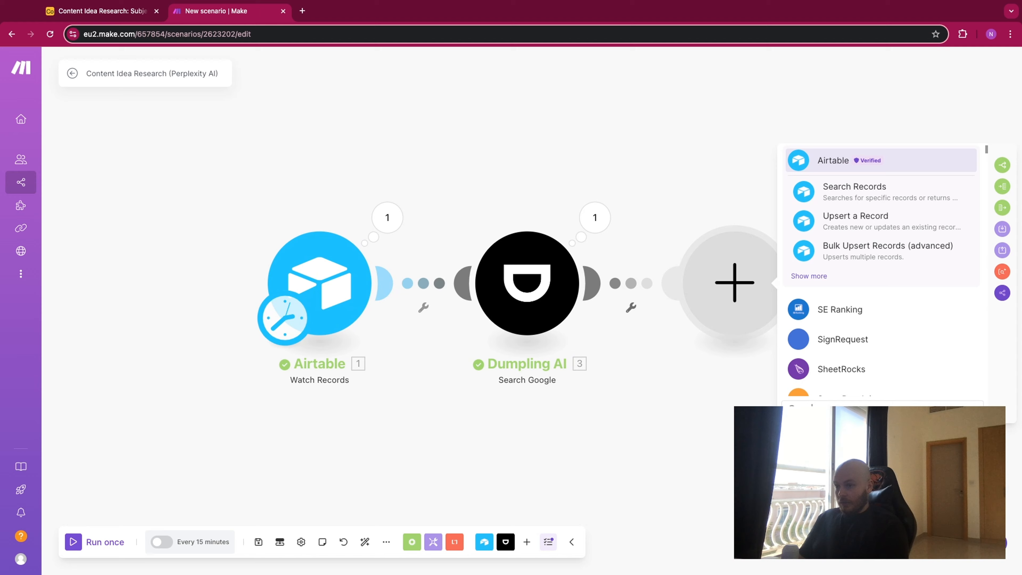
key("BackSpace")
key("BackSpace")
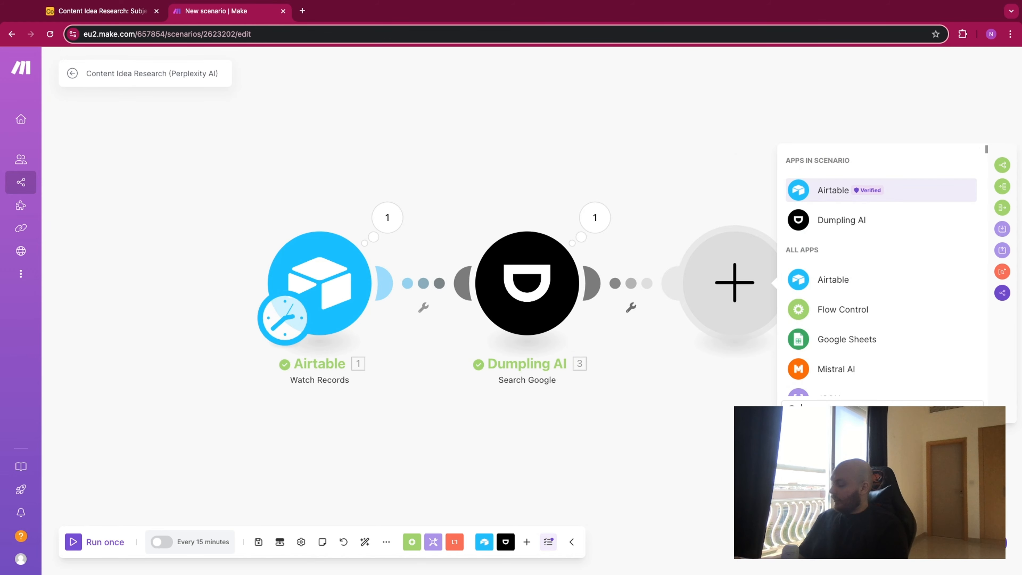
type("arra")
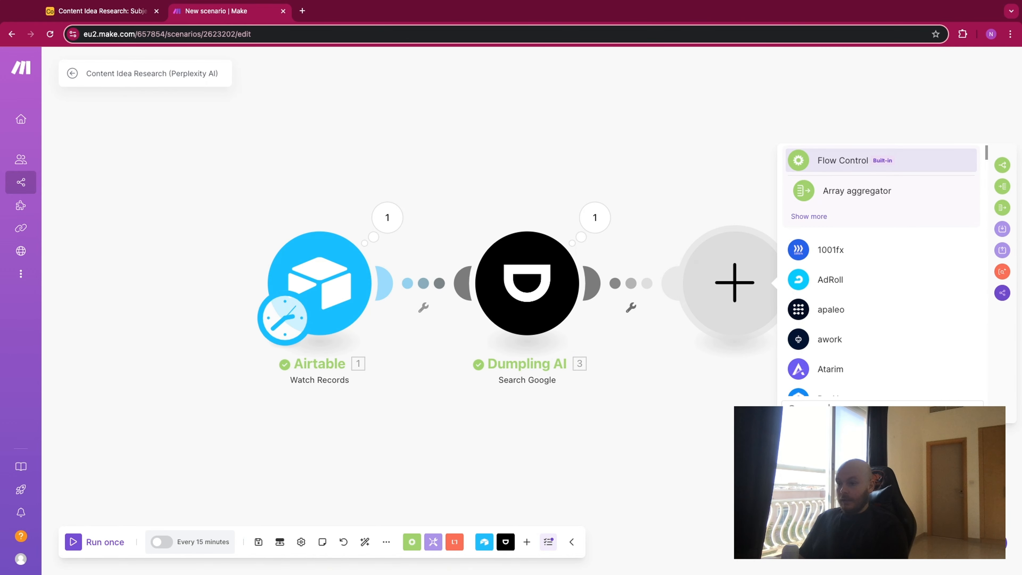
left_click(832, 196)
Set the Array aggregator's source module to Dumpling AI - Search Google and aggregate only the Organic field.
left_click(825, 187)
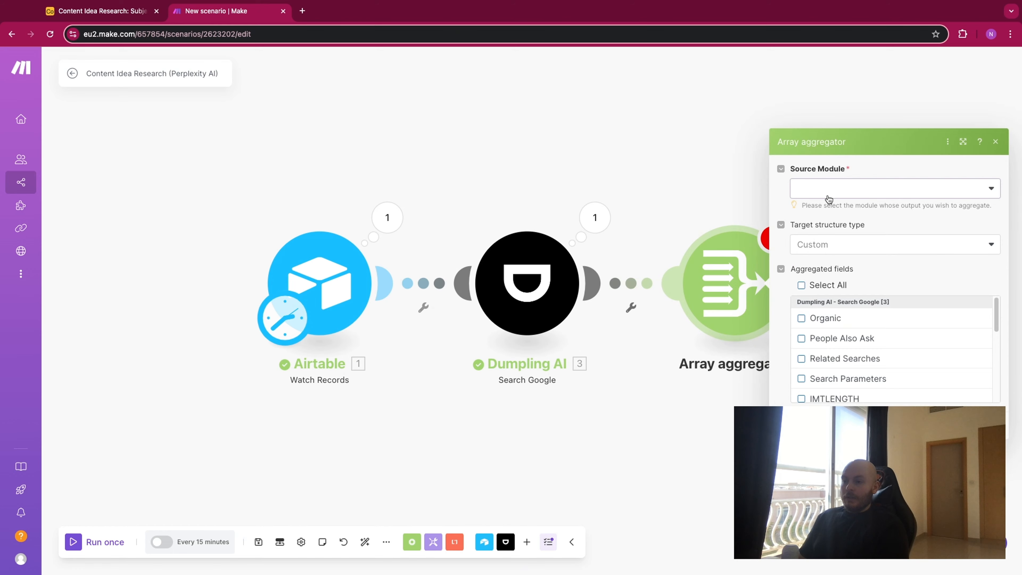
left_click(826, 209)
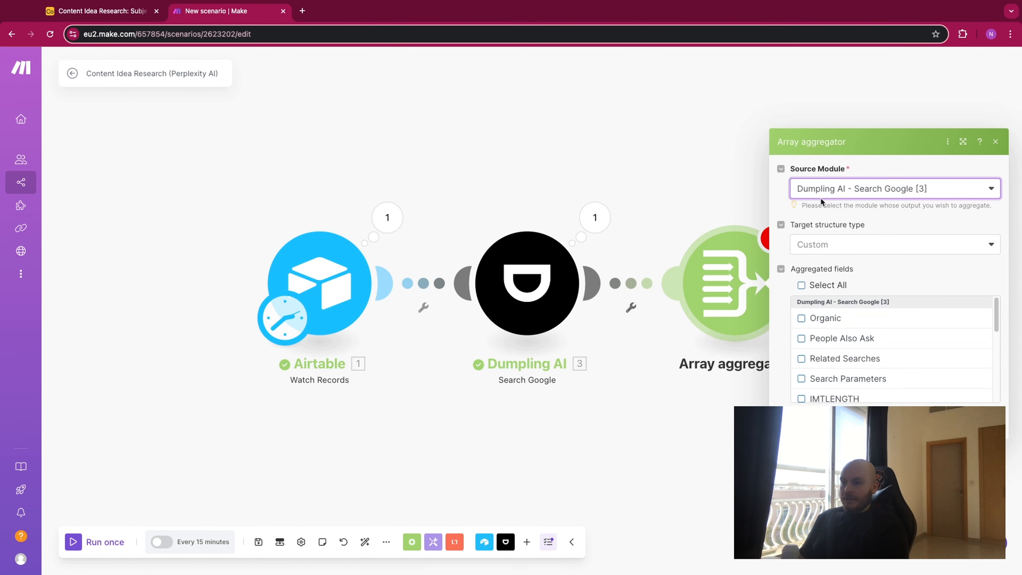
left_click(834, 319)
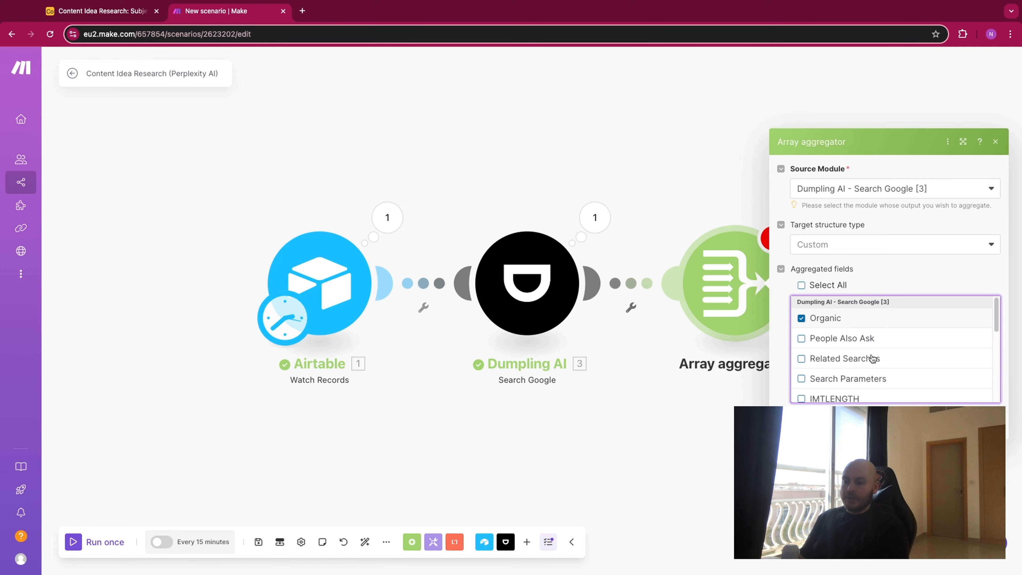
left_click(666, 215)
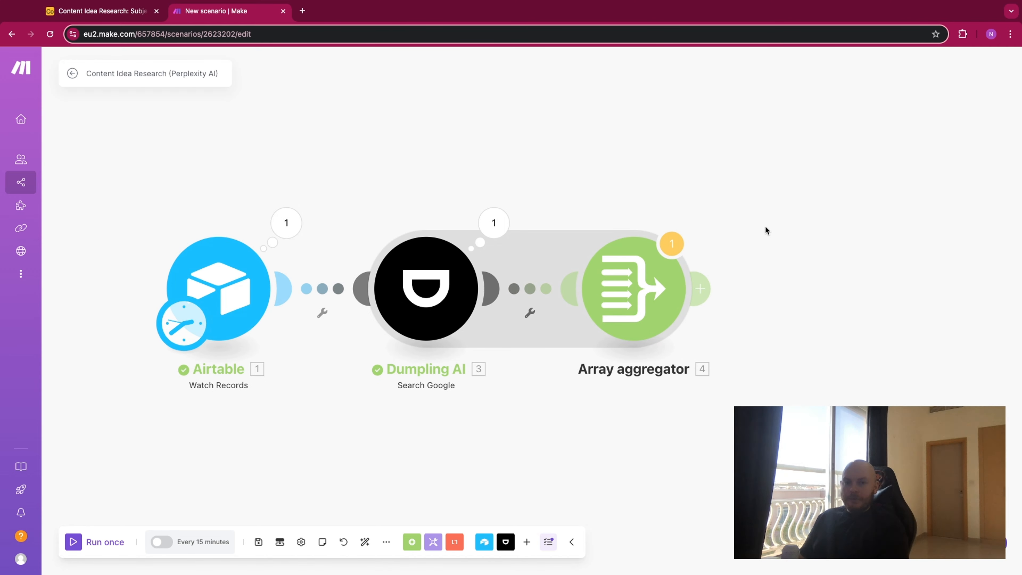
Examine the organic result links in the first and third bundles of the Search Google output.
left_click_drag(597, 179, 605, 158)
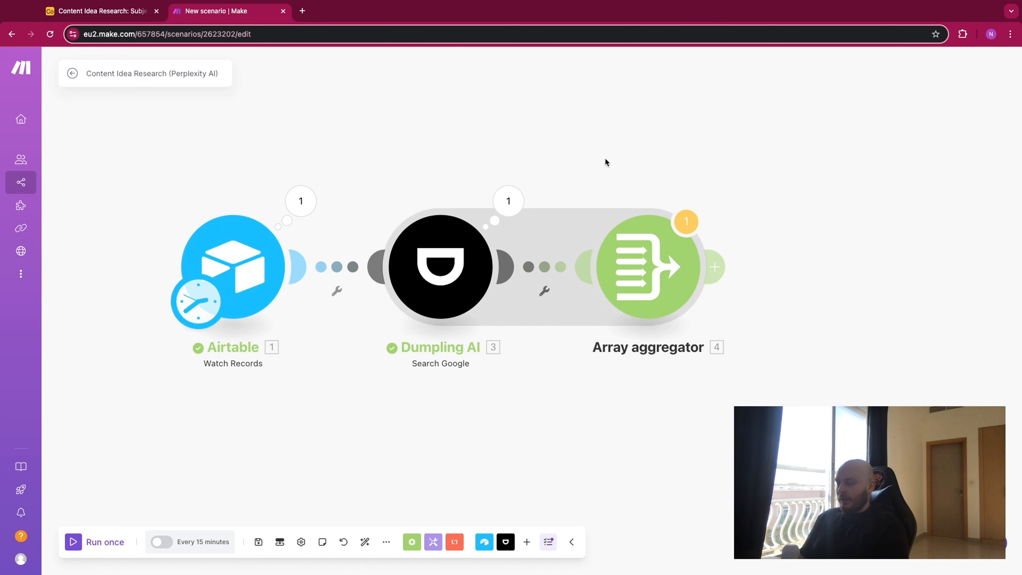
left_click(508, 200)
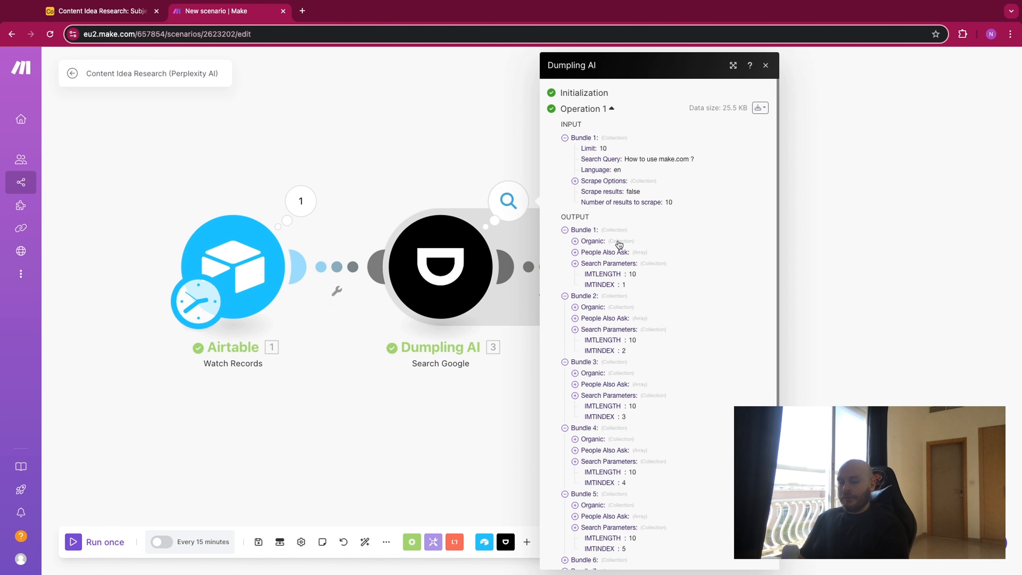
left_click(576, 241)
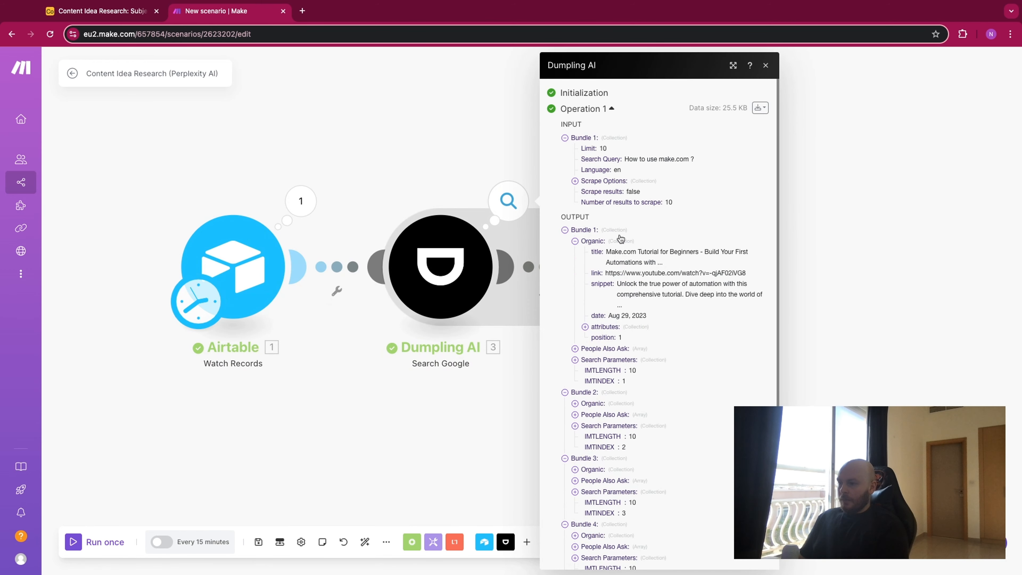
left_click_drag(610, 273, 721, 275)
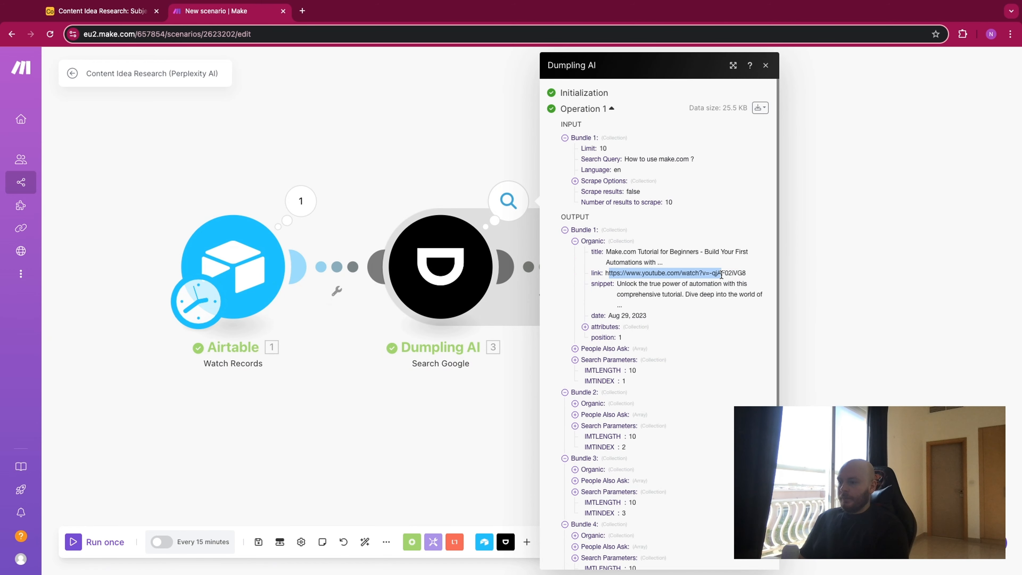
scroll(635, 354, "down", 2)
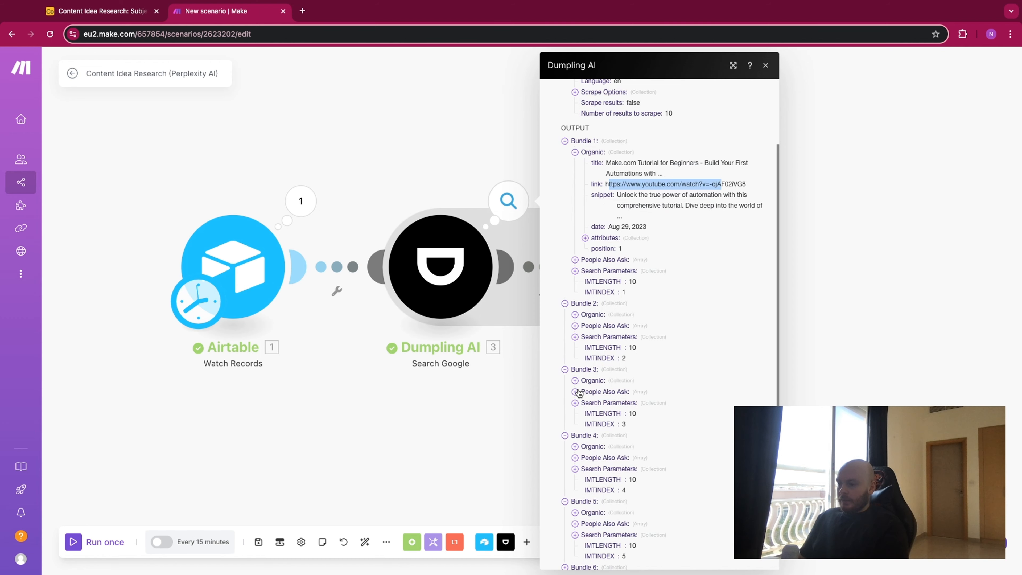
left_click(574, 380)
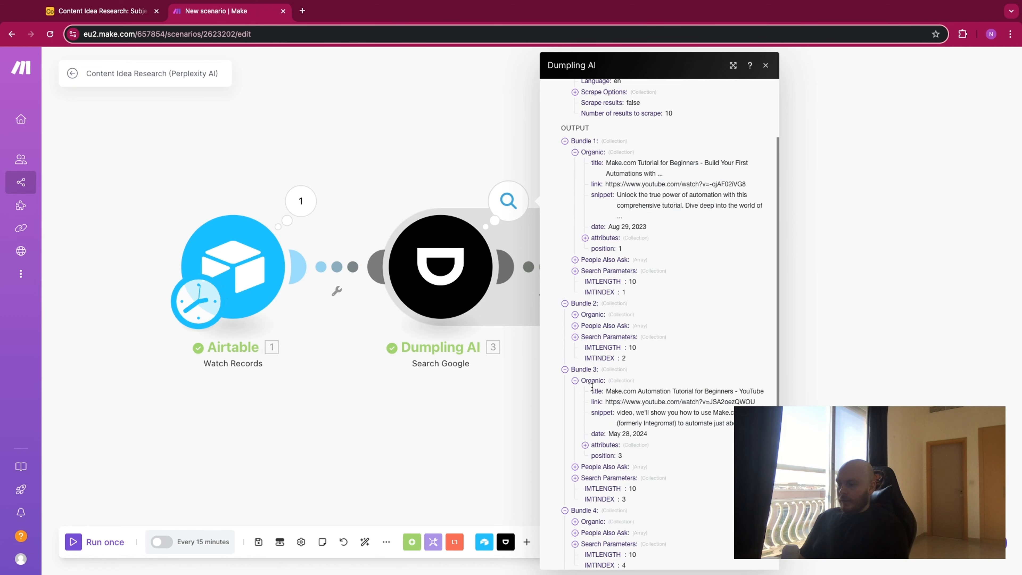
left_click(793, 364)
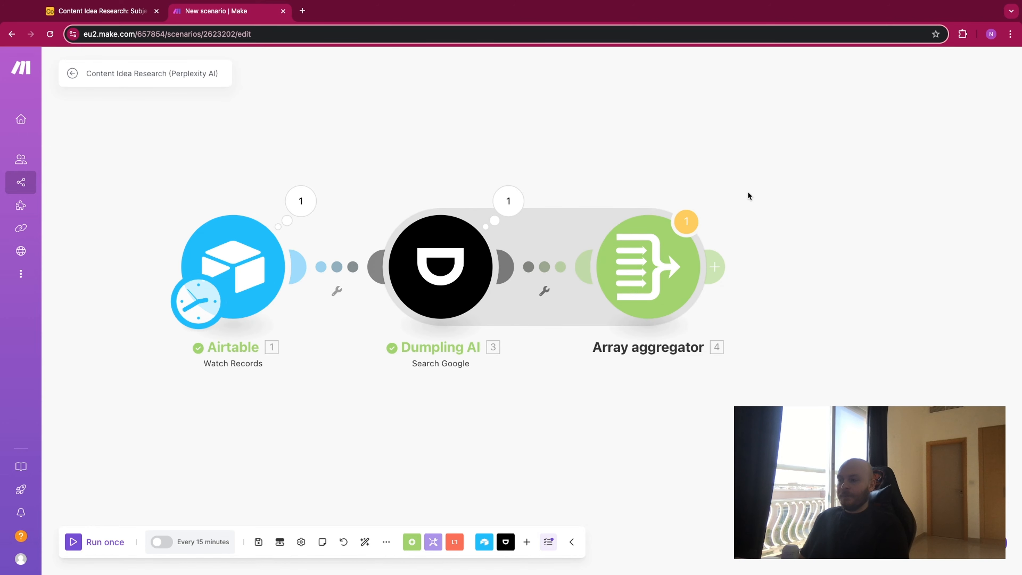
Set up a filter labelled "Youtube Filter" between Dumpling AI and the Array aggregator, with Organic: link as the condition's field.
left_click(544, 289)
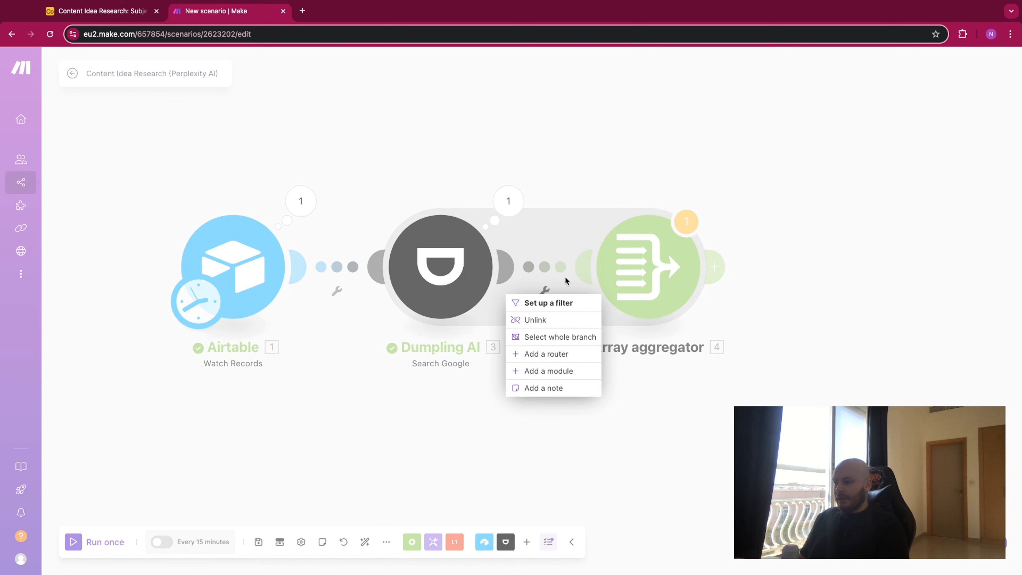
left_click(566, 304)
left_click(655, 220)
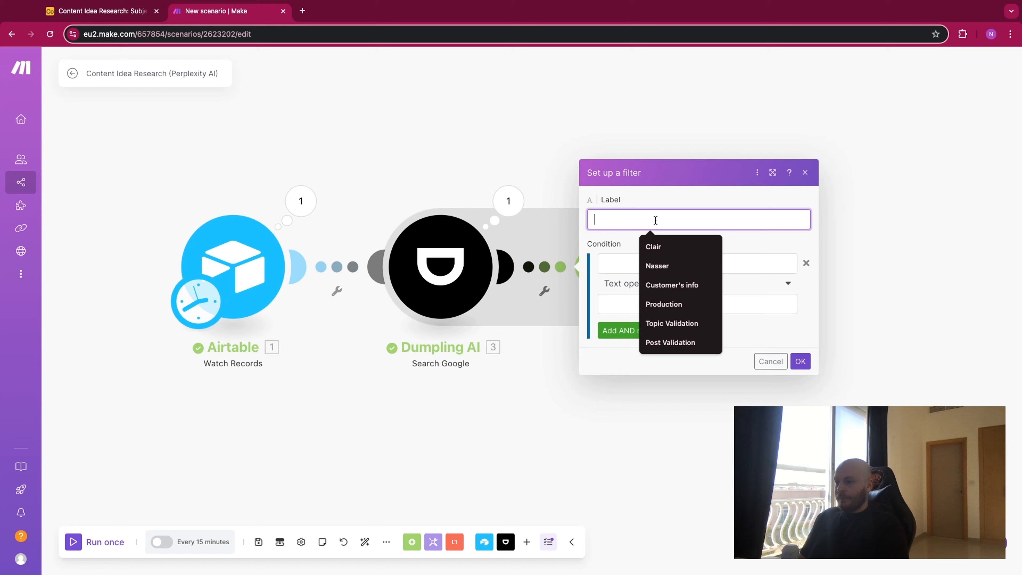
type("Youtube")
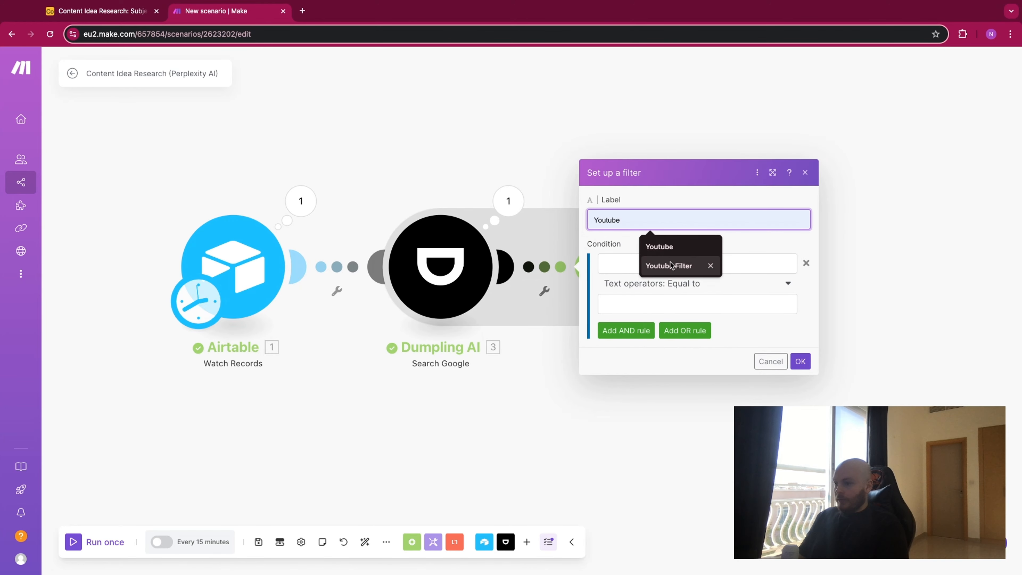
left_click(668, 265)
left_click(657, 266)
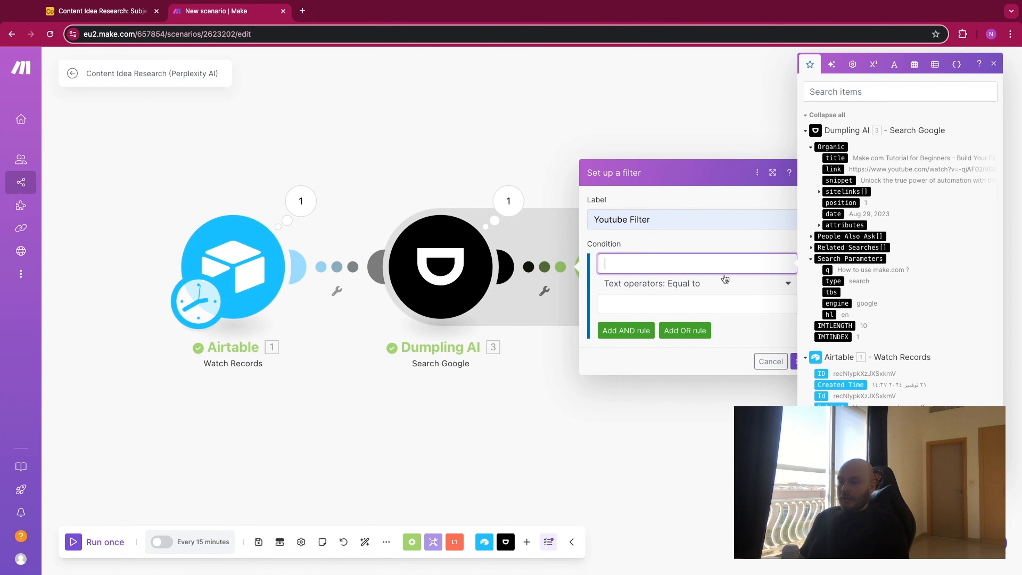
left_click(832, 169)
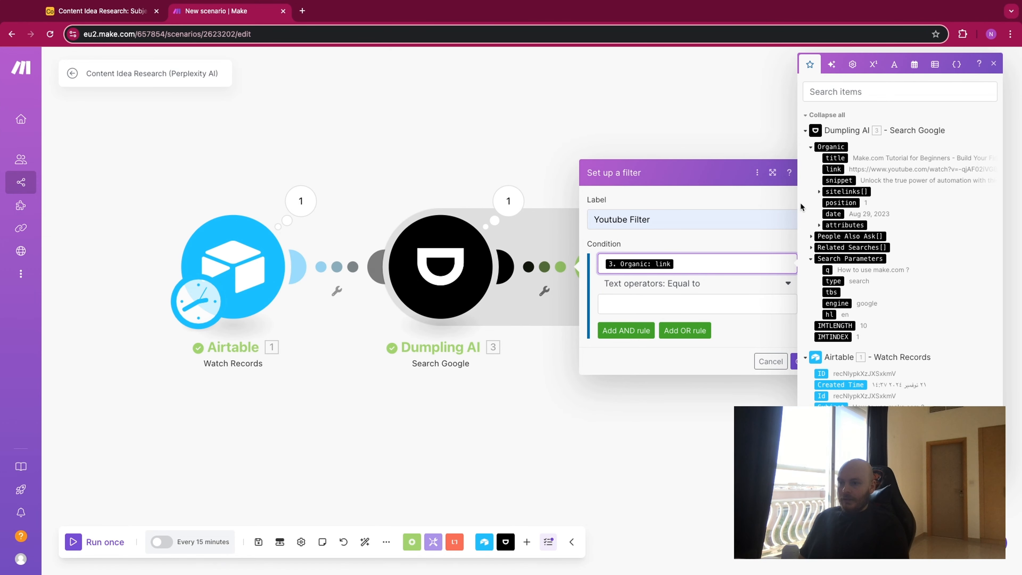
left_click(508, 200)
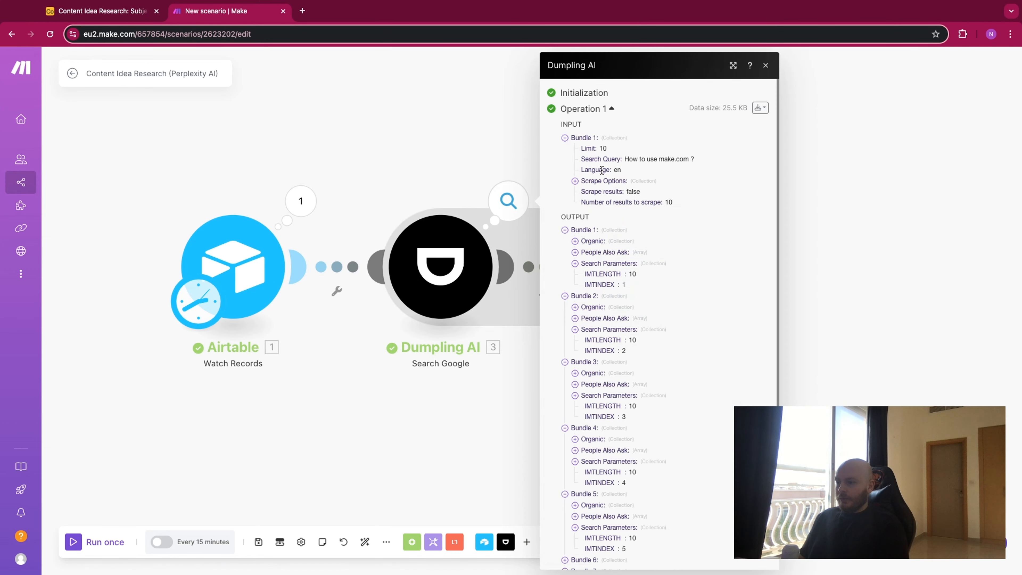
left_click(574, 241)
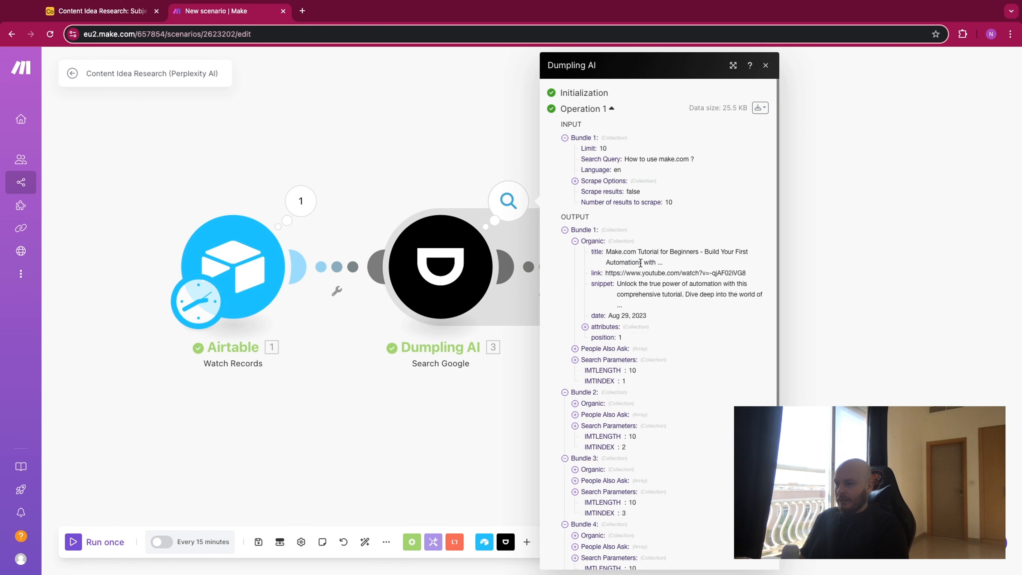
left_click_drag(605, 275, 665, 270)
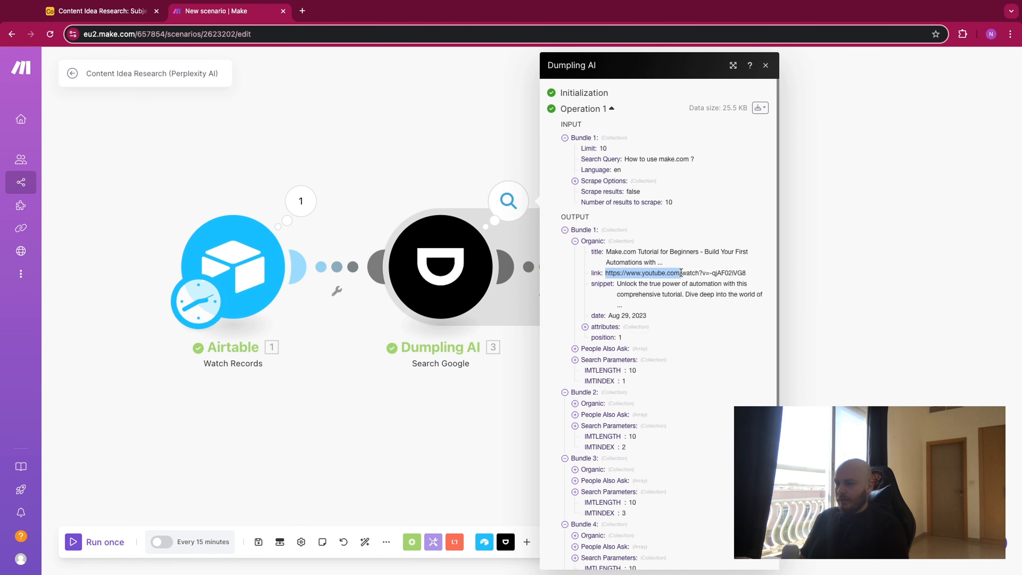
left_click(811, 223)
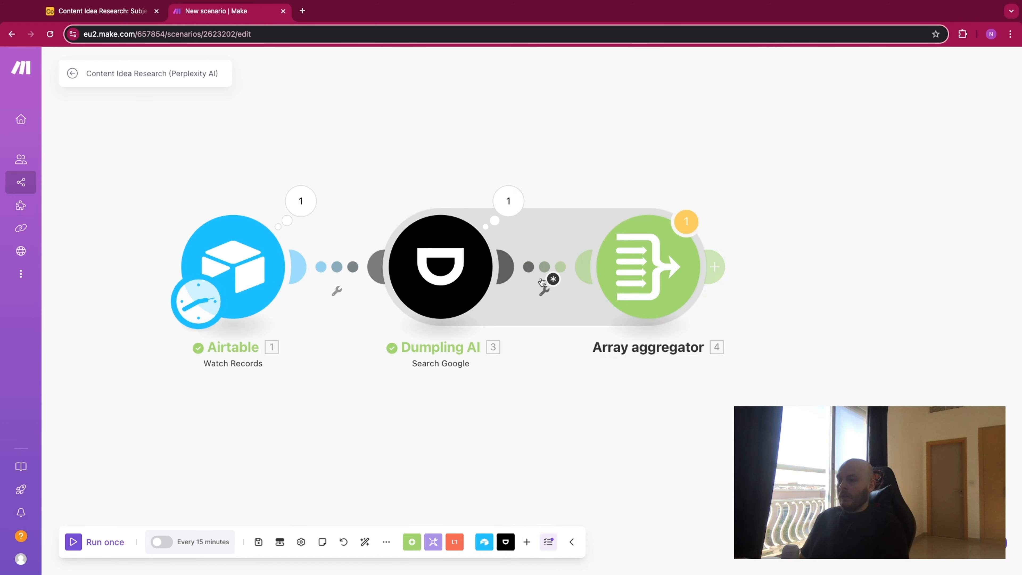
left_click(770, 288)
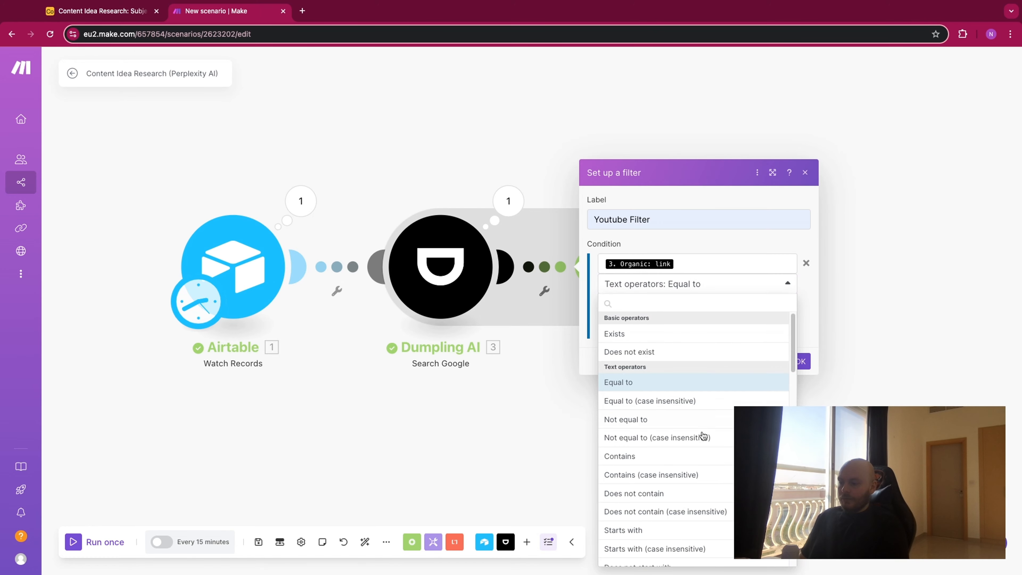
scroll(703, 434, "down", 3)
left_click(693, 476)
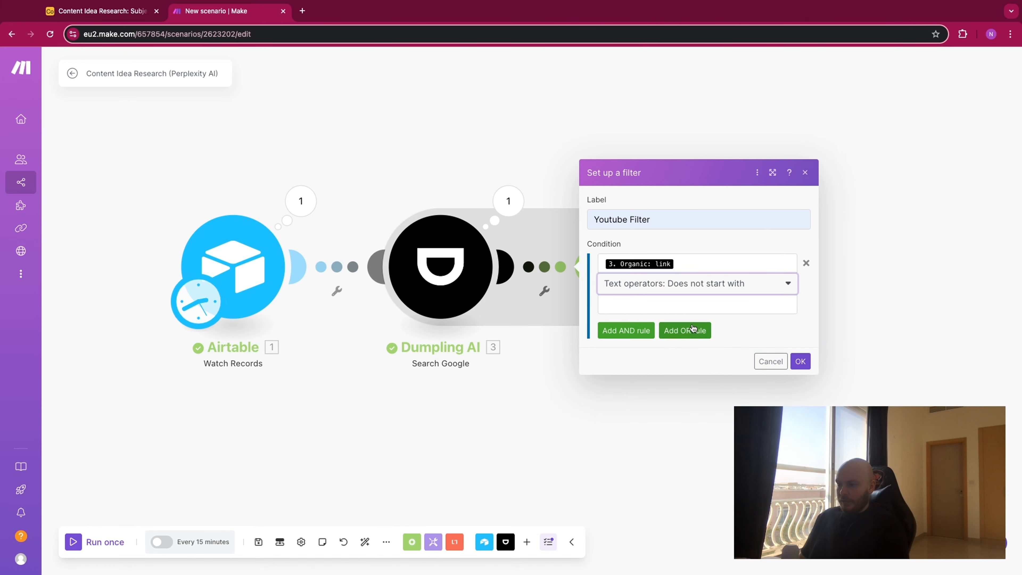
left_click(688, 304)
type("https://www.youtube.com")
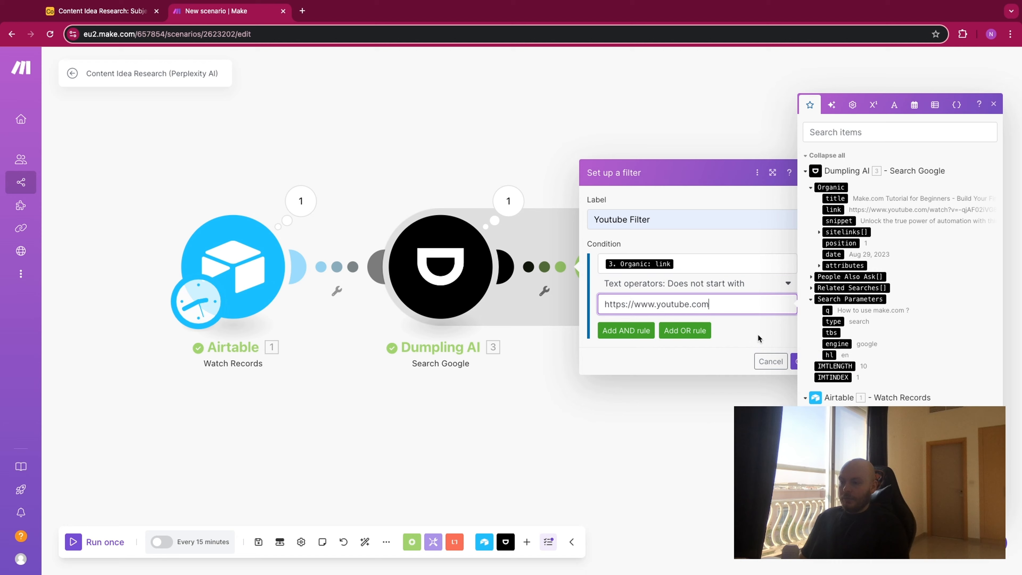
left_click(793, 361)
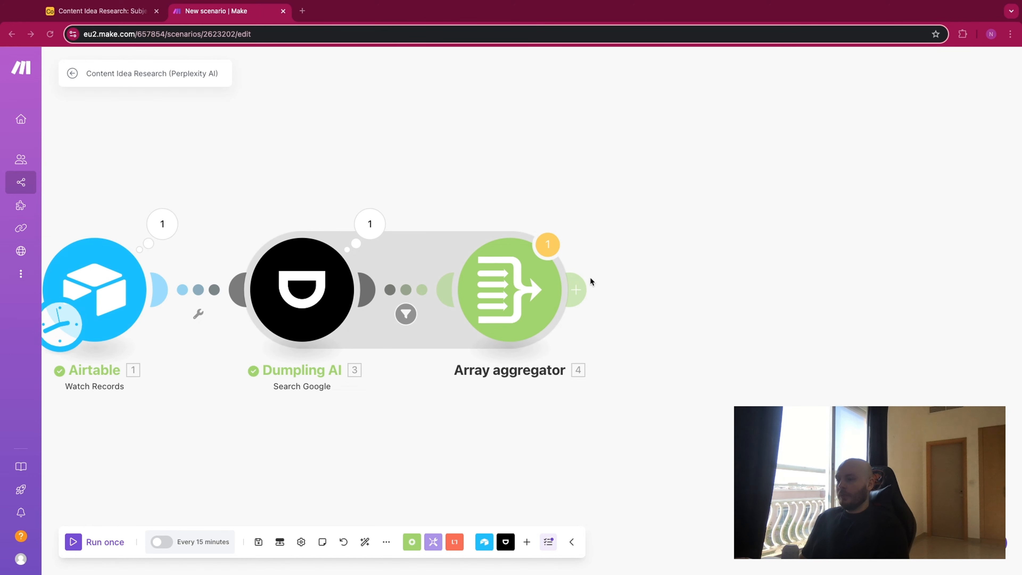
Check the Subject table's URL fields in Airtable, and add an Airtable Update a Record module after the Array aggregator in Make.
left_click(117, 11)
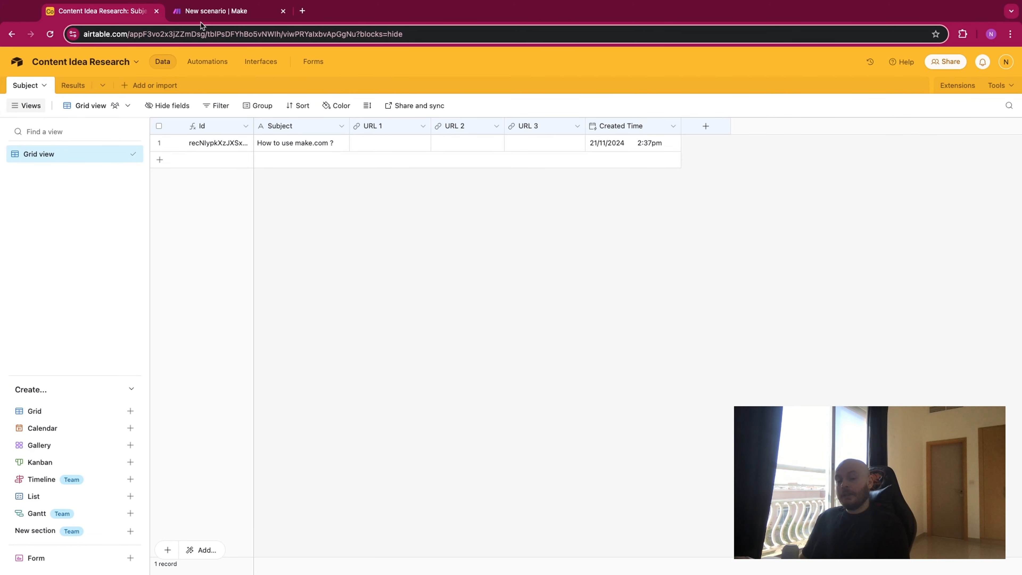
left_click(205, 11)
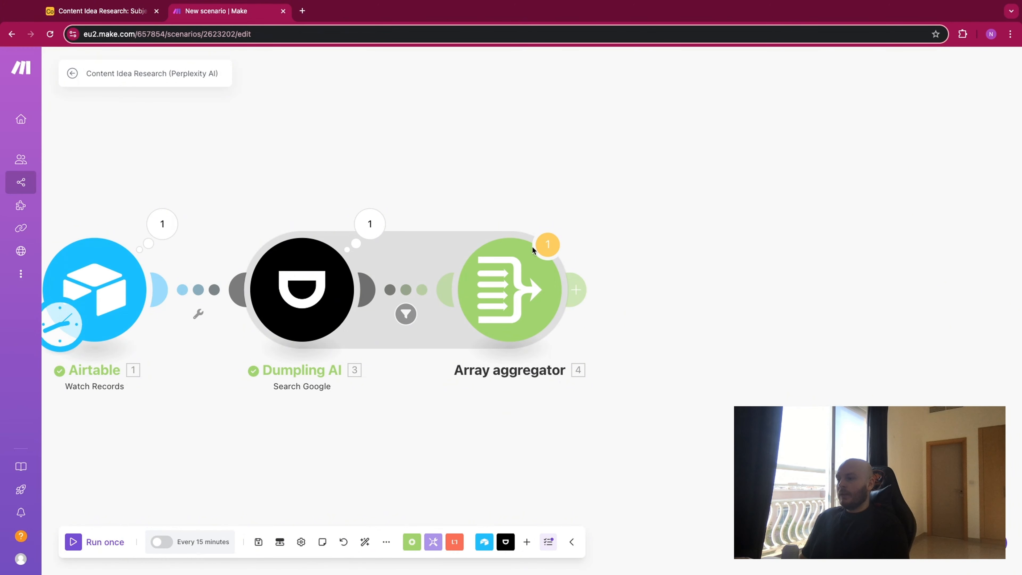
left_click(575, 289)
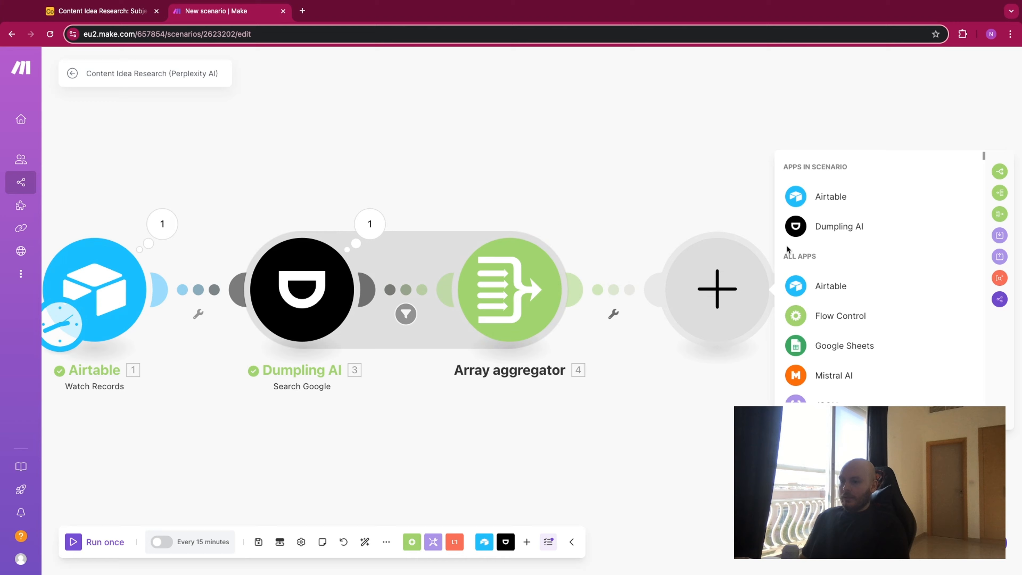
left_click(829, 197)
left_click(848, 350)
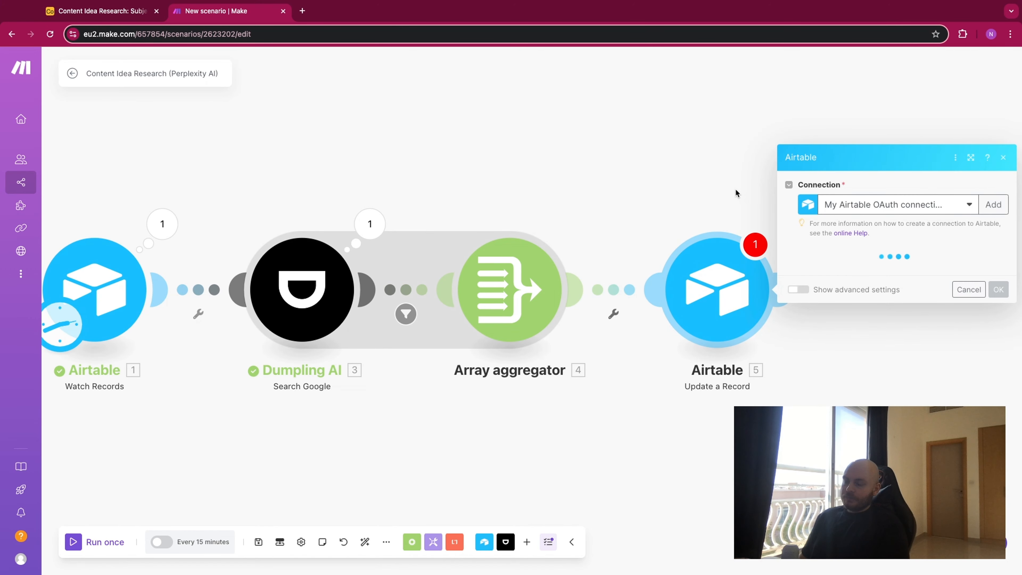
Point the Update a Record module at the Content Idea Research base's Subject table, mapping Record ID to the Watch Records ID.
left_click(851, 276)
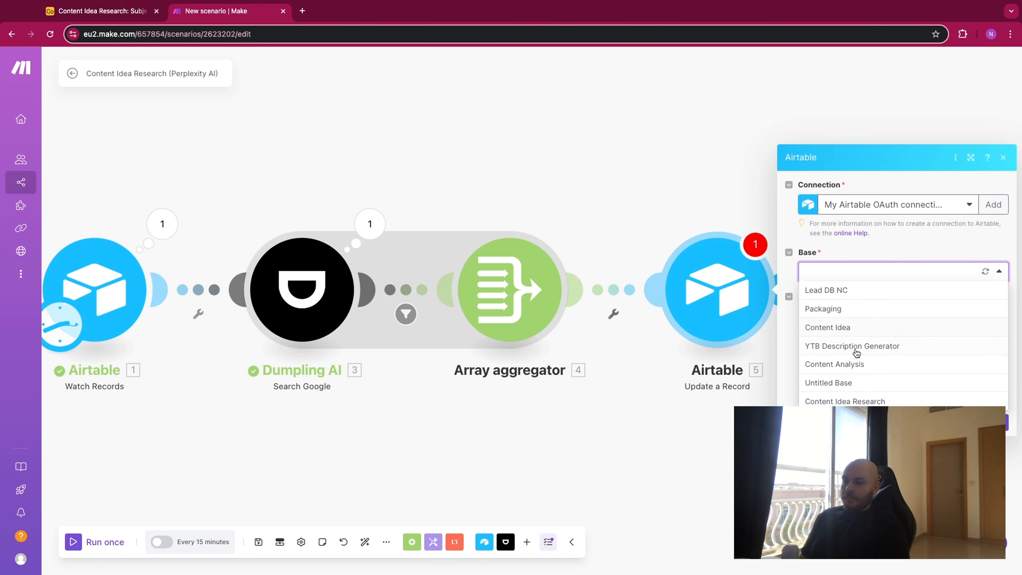
left_click(855, 401)
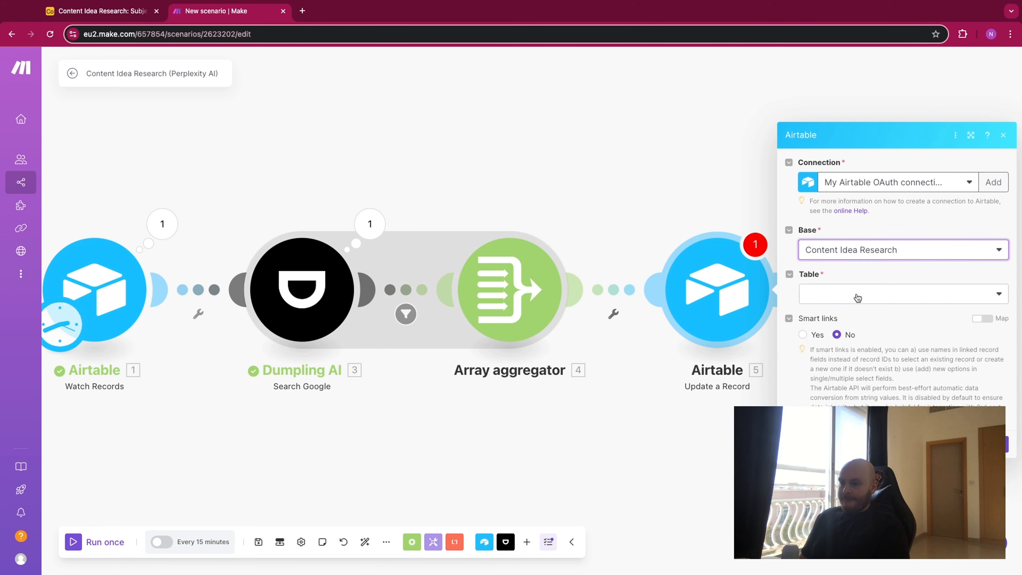
left_click(857, 298)
left_click(856, 318)
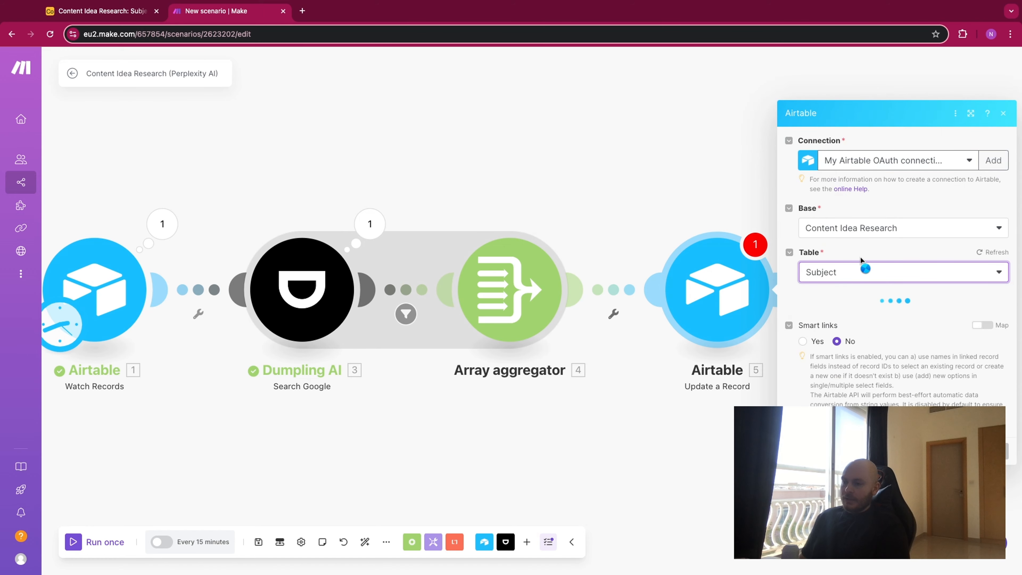
left_click_drag(673, 135, 519, 117)
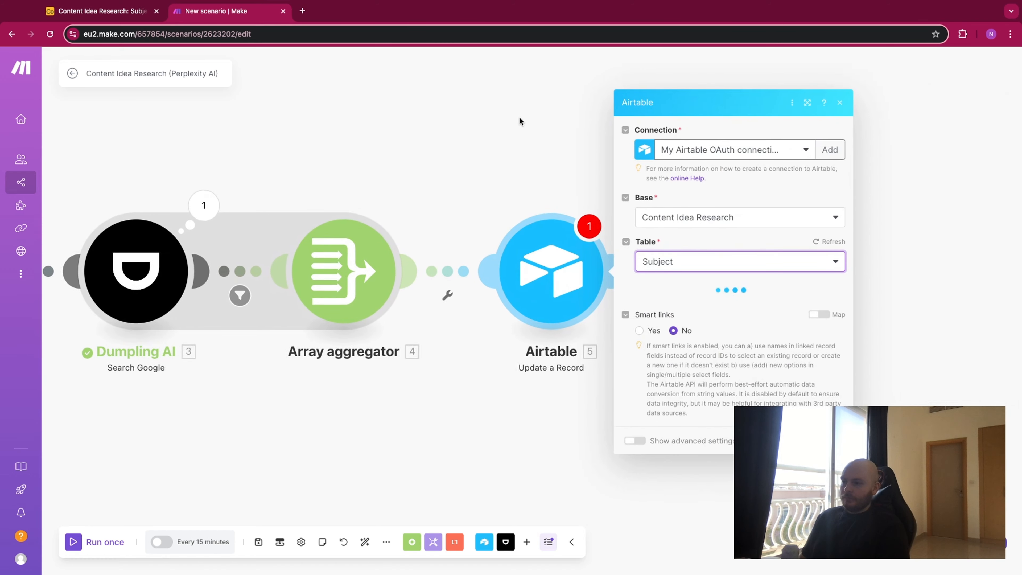
left_click(689, 275)
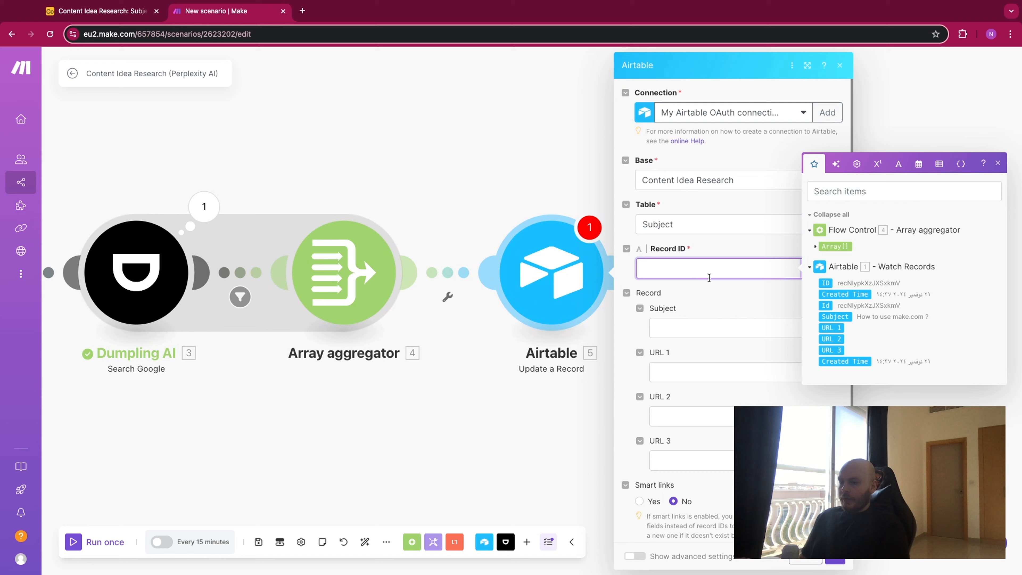
left_click_drag(829, 285, 708, 269)
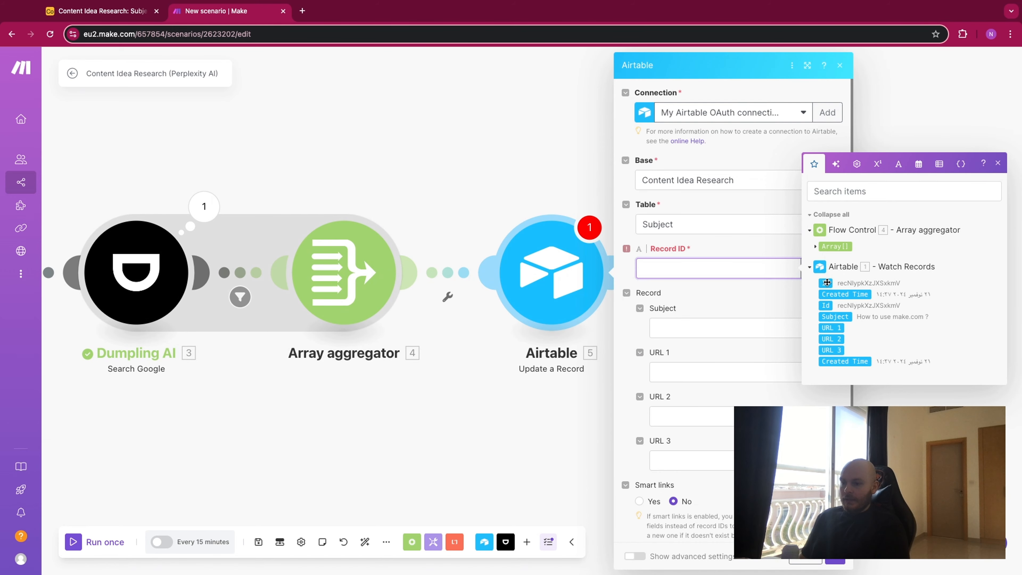
Map URL 1 to the Organic link of array item 1 from the Array aggregator.
left_click(711, 328)
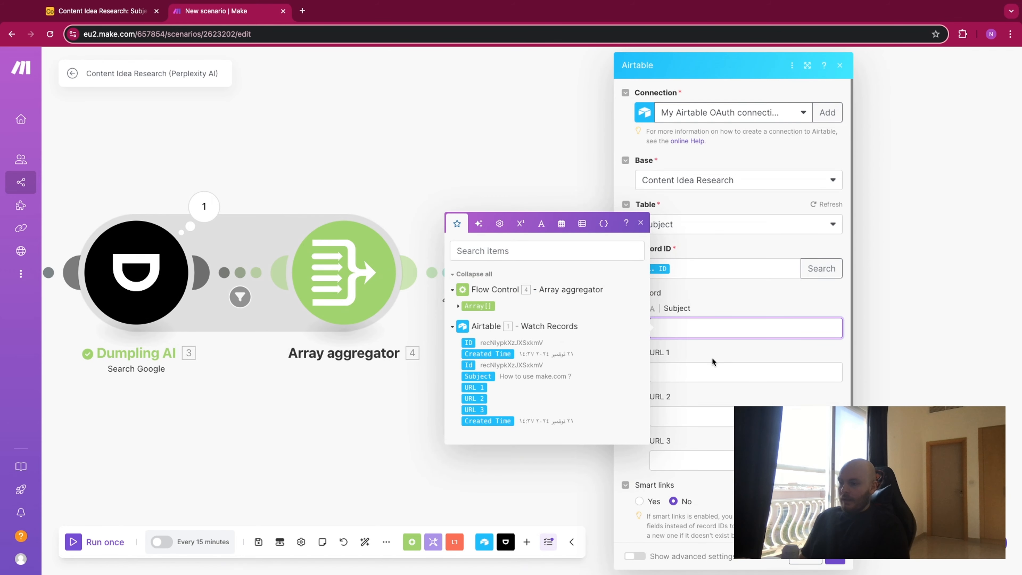
left_click(686, 367)
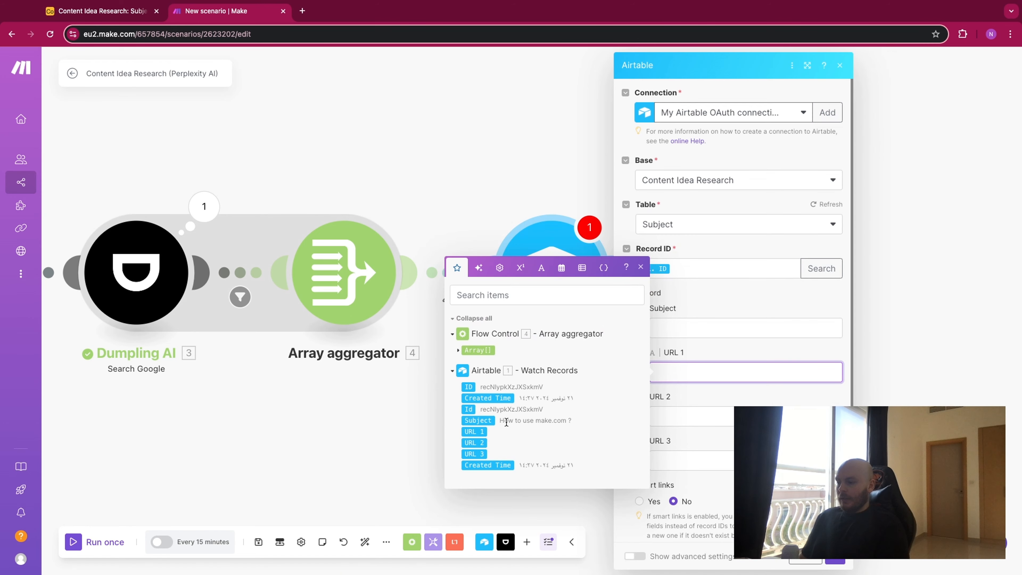
left_click(457, 350)
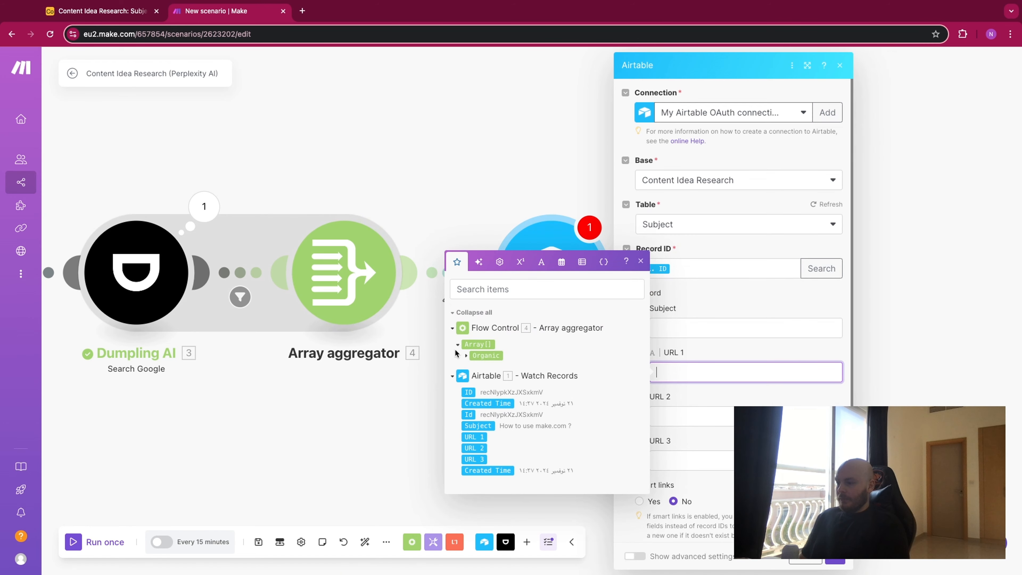
left_click(467, 356)
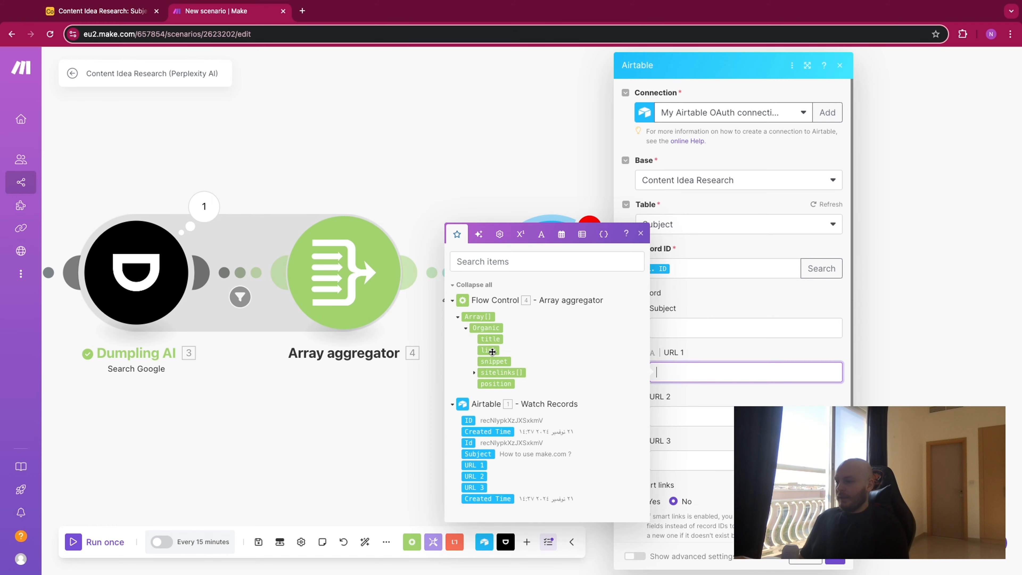
left_click_drag(490, 348, 704, 372)
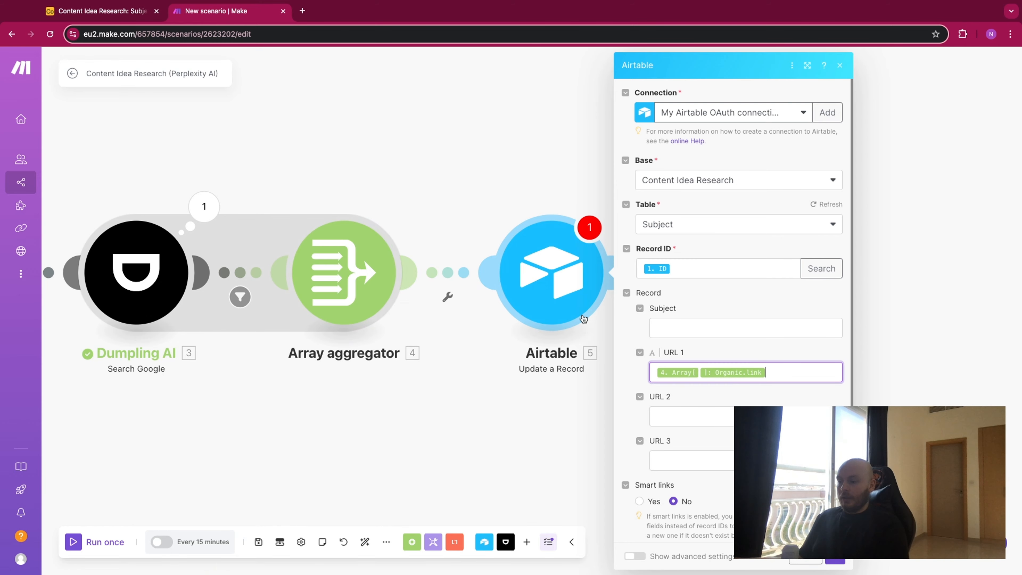
left_click(689, 370)
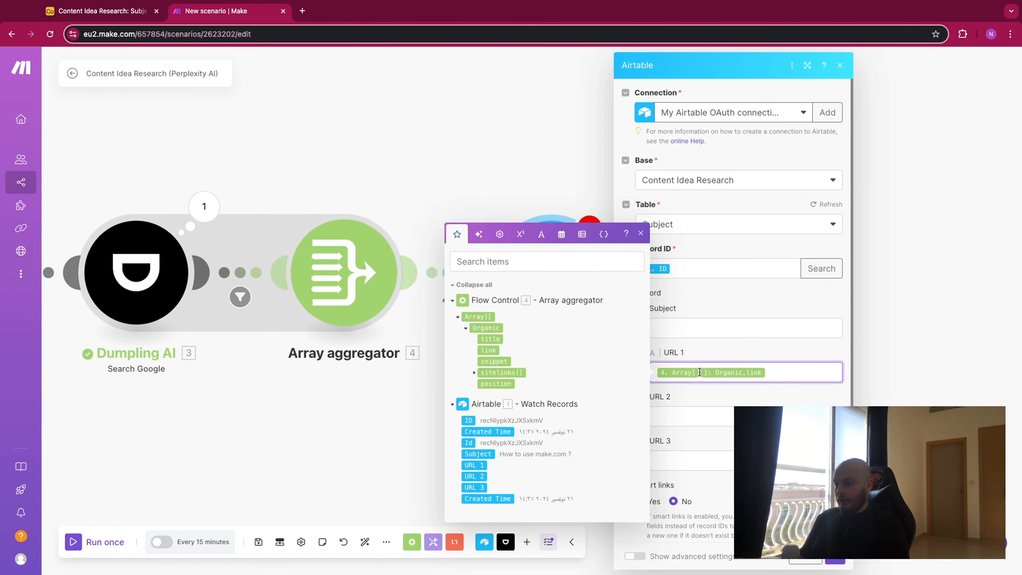
Copy the URL 1 mapping into the URL 2 and URL 3 fields.
triple_click(783, 382)
key("ctrl+c")
left_click(723, 415)
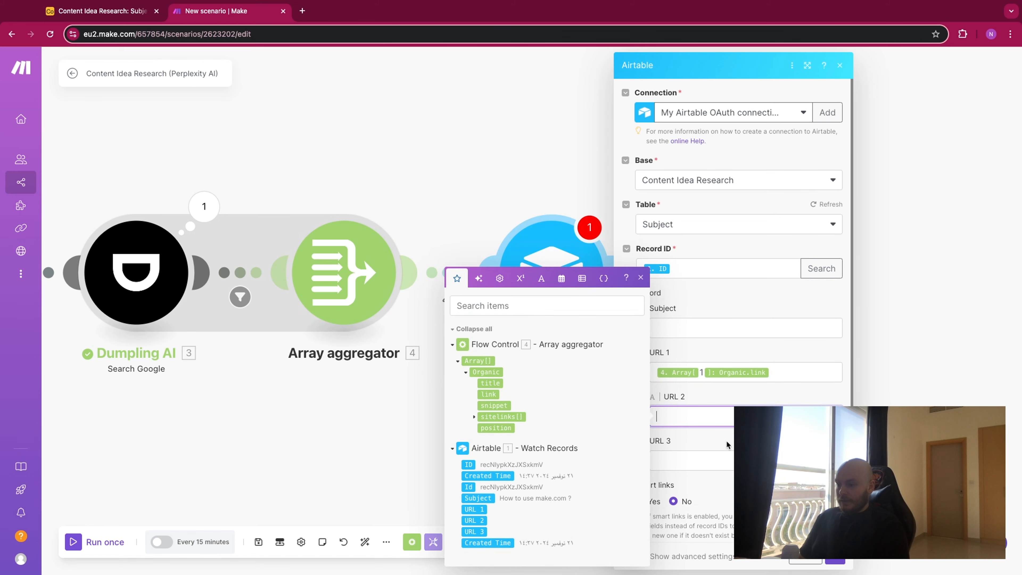
key("ctrl+v")
key("Tab")
key("ctrl+v")
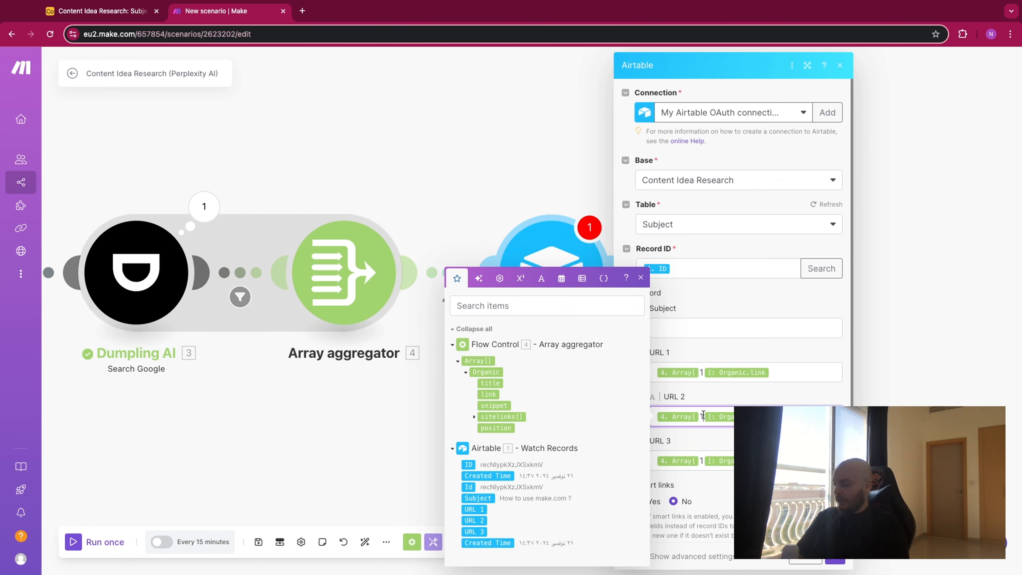
Change the array index to 2 for URL 2 and 3 for URL 3, and save the Update a Record module.
double_click(701, 416)
type("2")
double_click(703, 459)
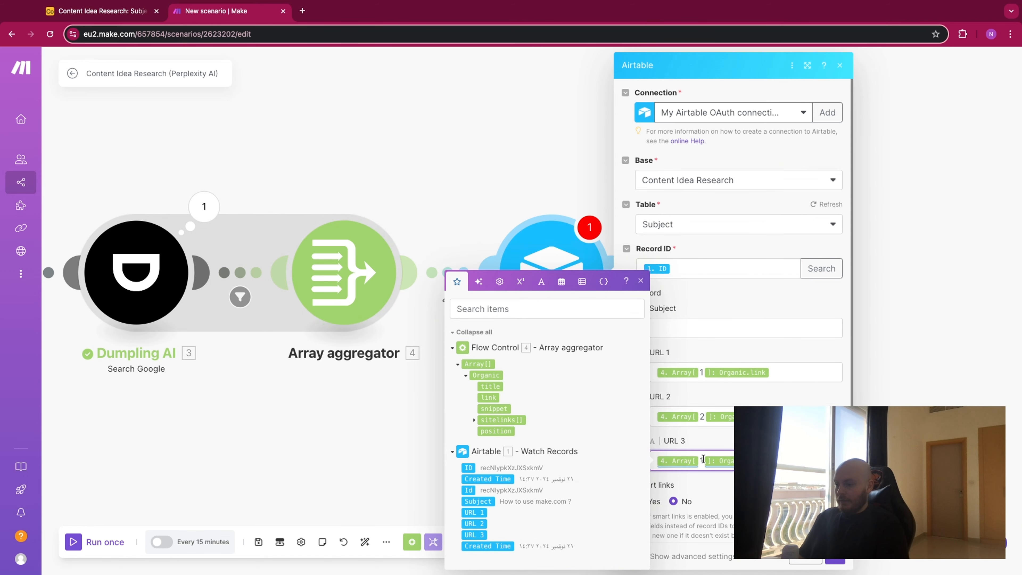
type("3")
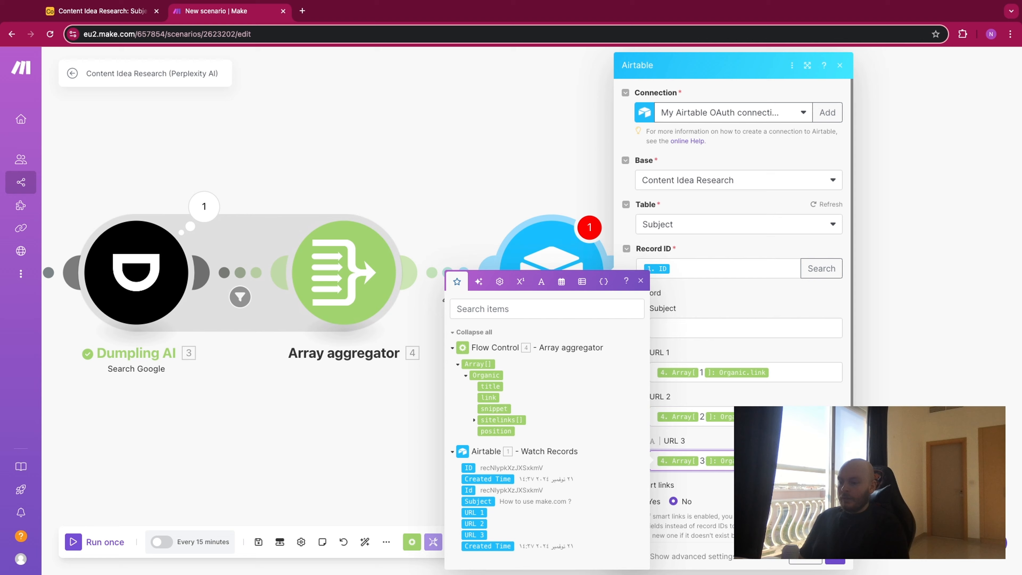
left_click(708, 403)
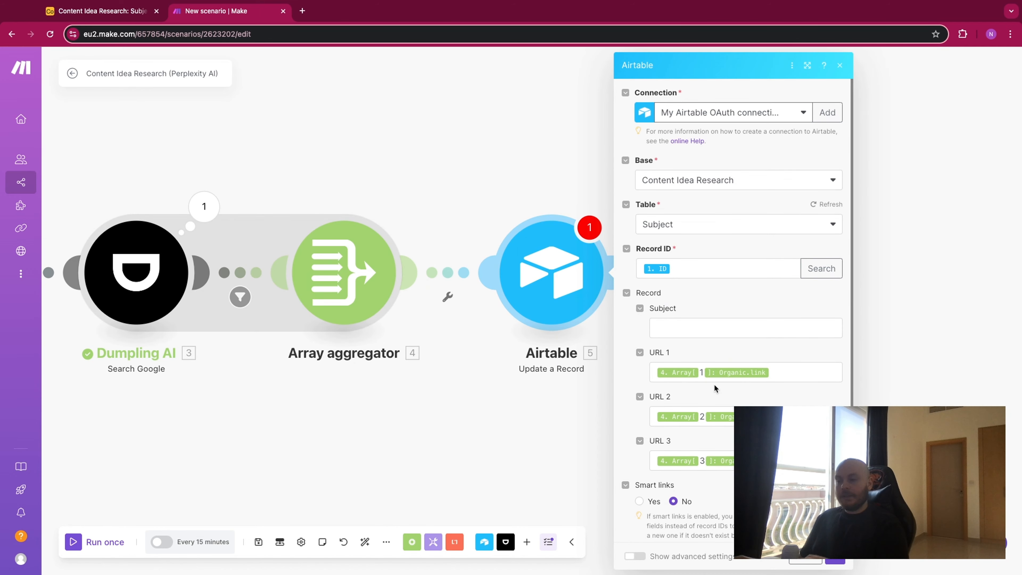
left_click(836, 560)
Add a Perplexity AI Create a Chat Completion module after the Airtable Update a Record module.
left_click_drag(751, 143, 639, 145)
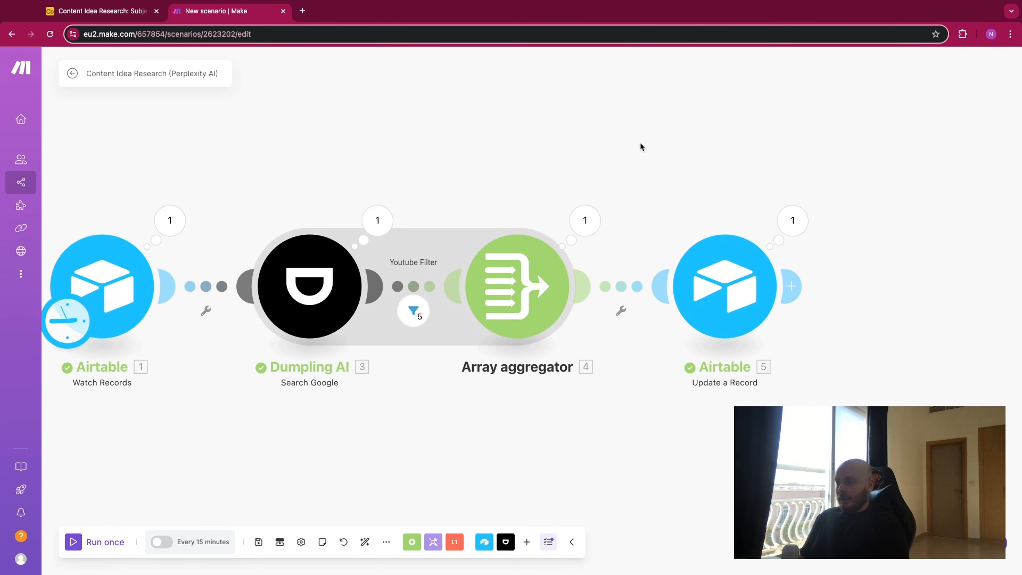
left_click(805, 286)
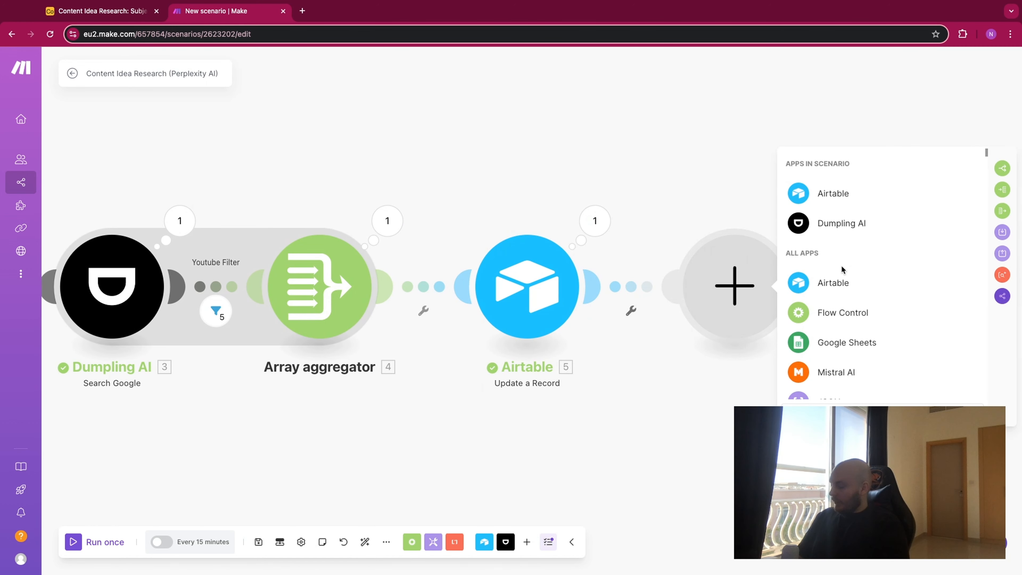
type("perplexity")
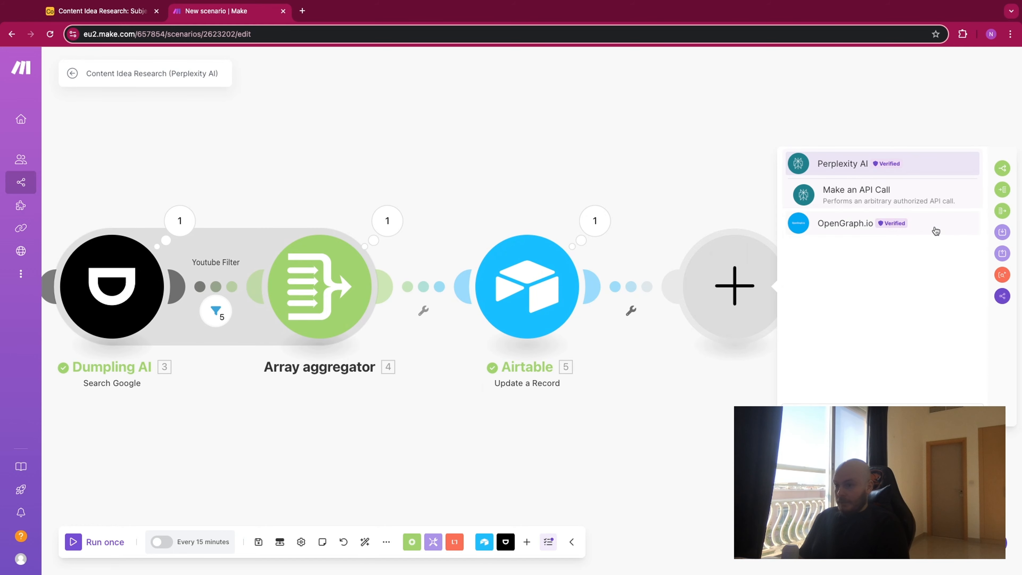
left_click(873, 165)
left_click(851, 258)
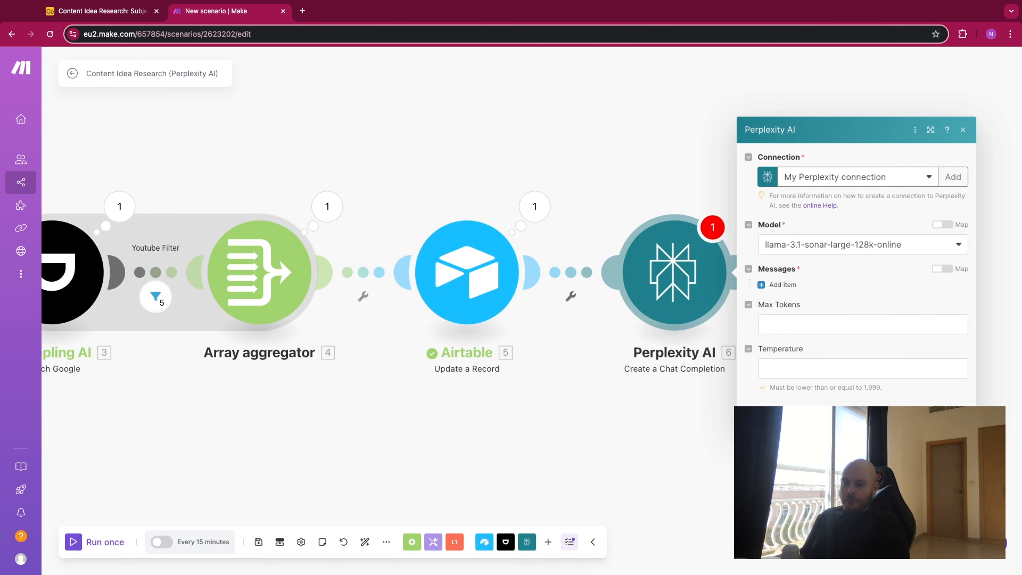
Add Search Domain Filter items in the Perplexity module, mapping Item 1 to URL 1 and Item 2 to URL 2 from Update a Record.
scroll(780, 397, "down", 6)
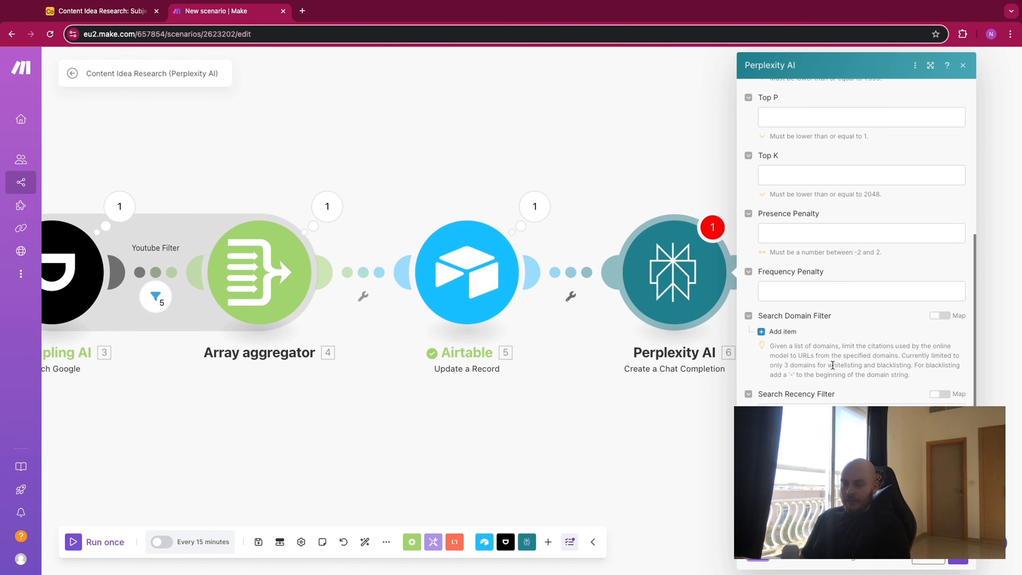
left_click(781, 332)
left_click(780, 376)
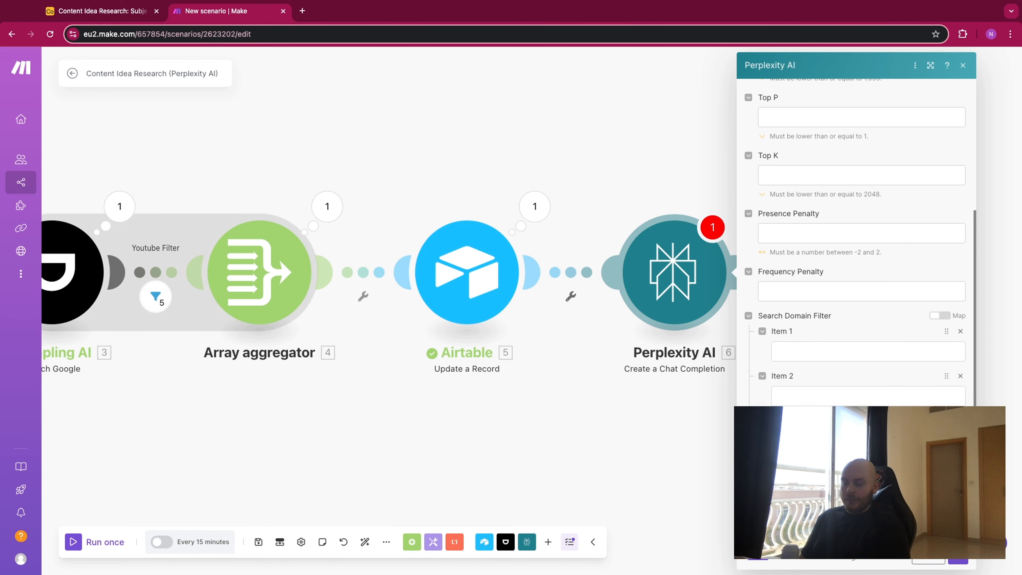
left_click(790, 352)
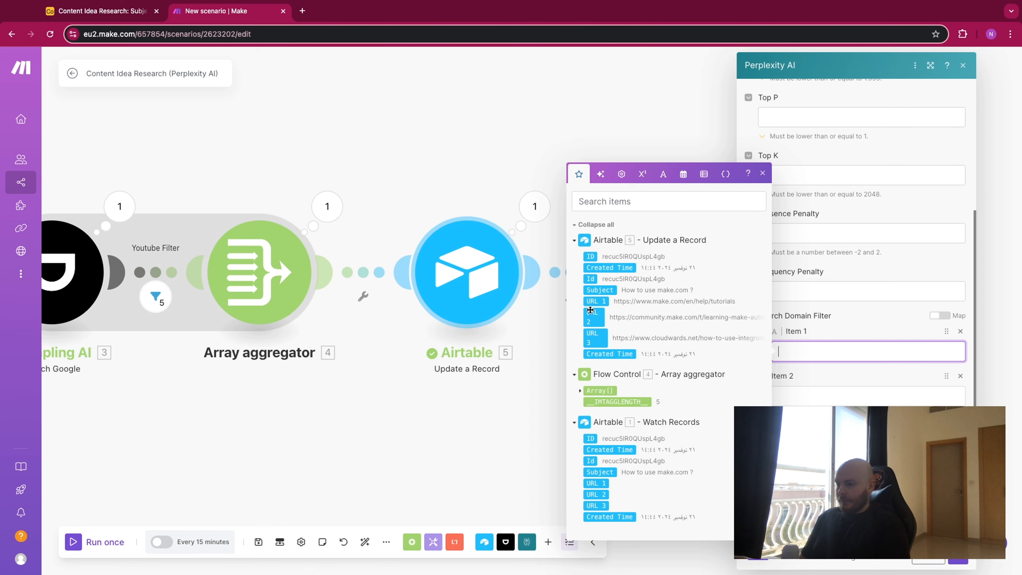
left_click(604, 301)
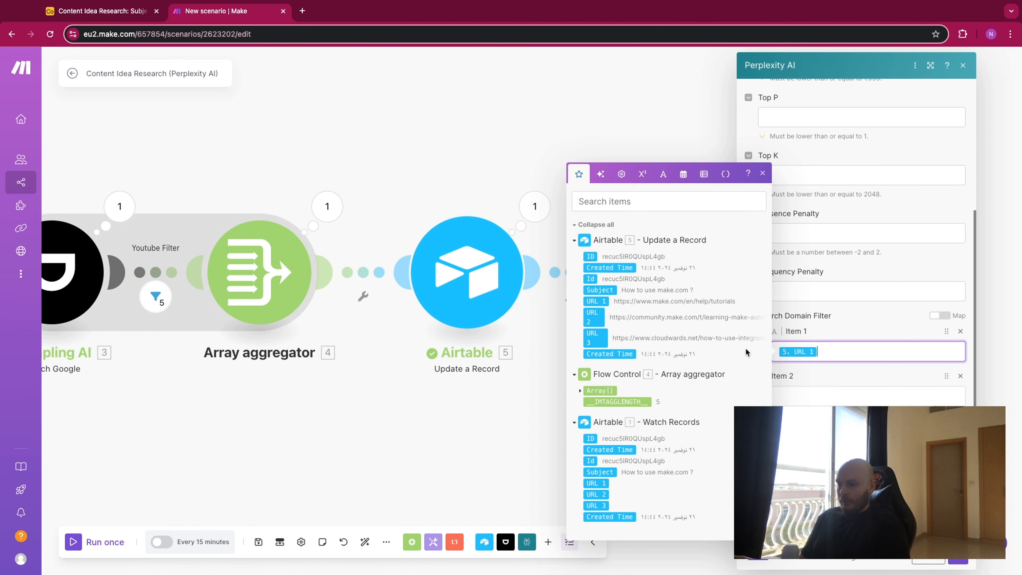
key("Tab")
left_click(635, 357)
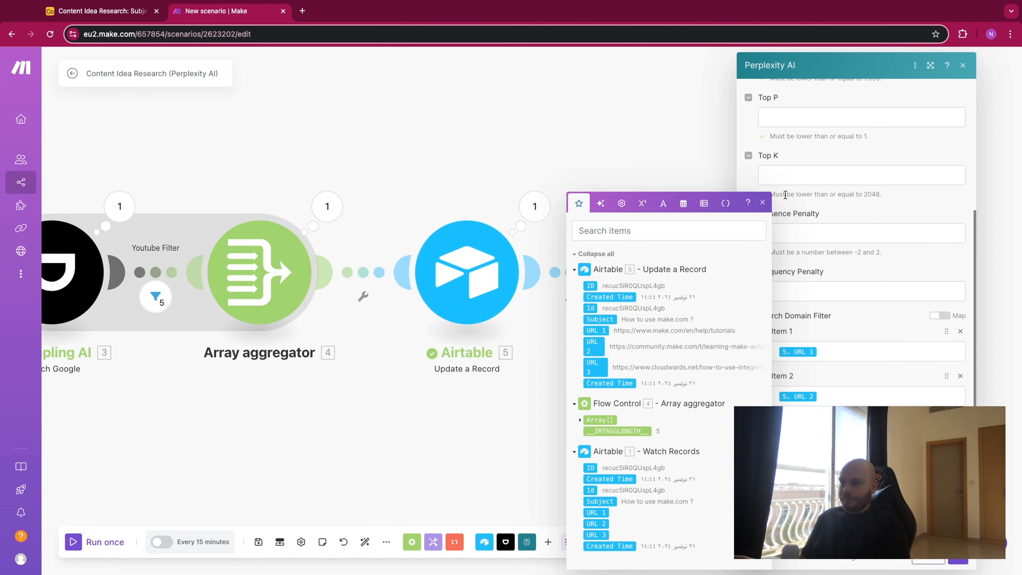
left_click(762, 203)
Add a message item with the User role to the Perplexity chat completion.
scroll(889, 251, "up", 7)
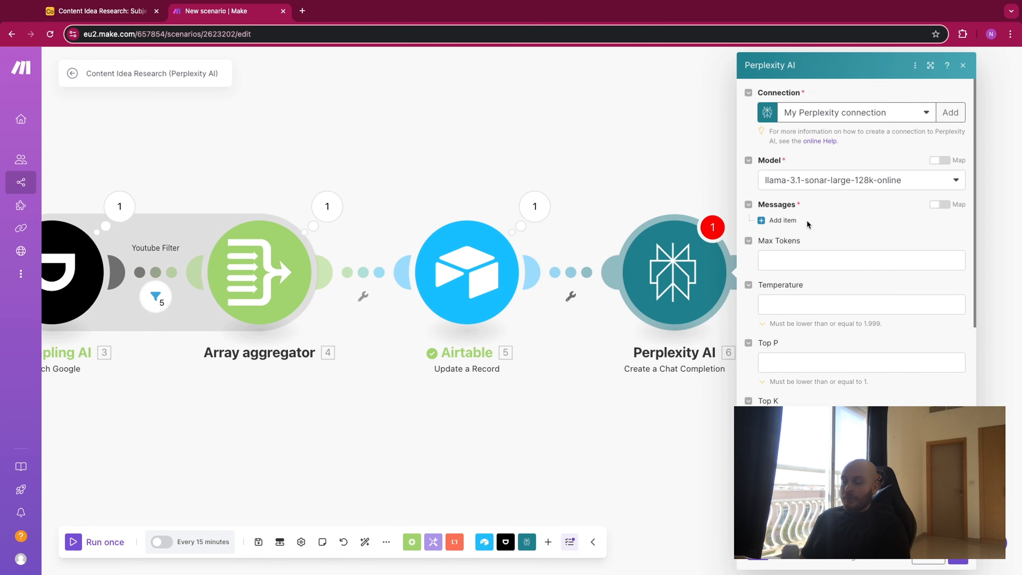
left_click(839, 253)
left_click(821, 302)
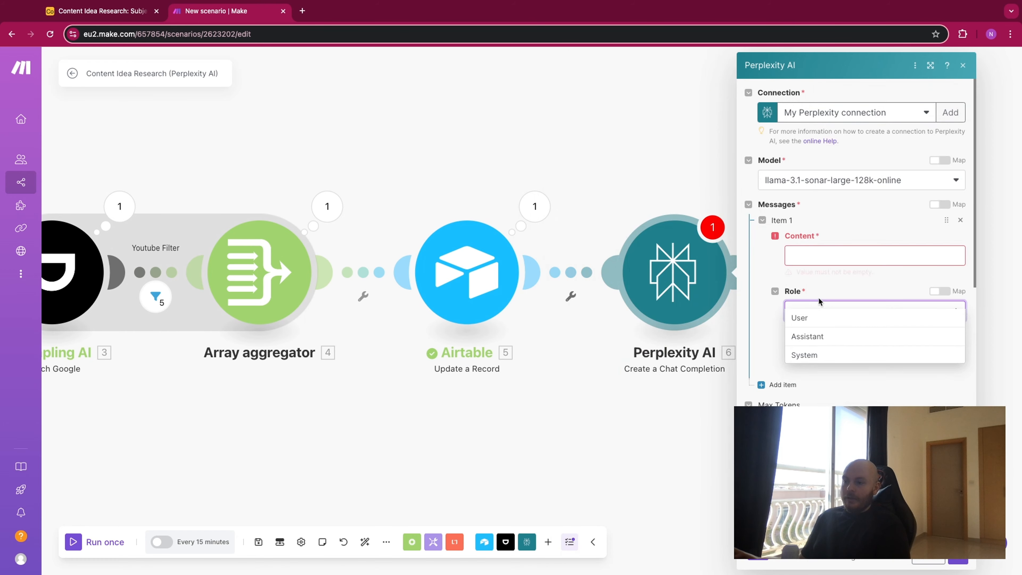
left_click(814, 338)
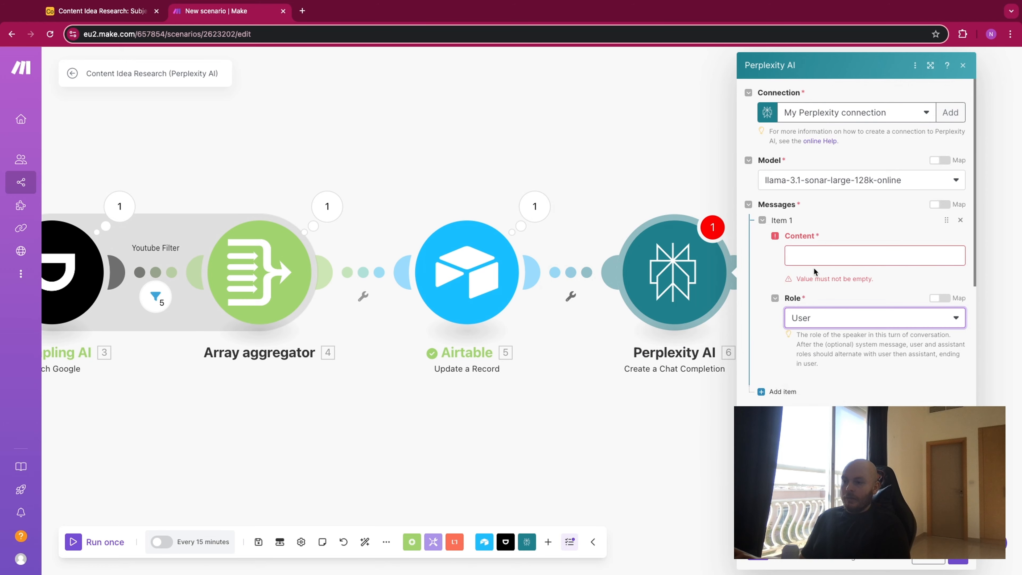
Paste the prepared Content Idea Research Assistant prompt into the message's content, enlarge the module settings and review the prompt.
key("super+Tab")
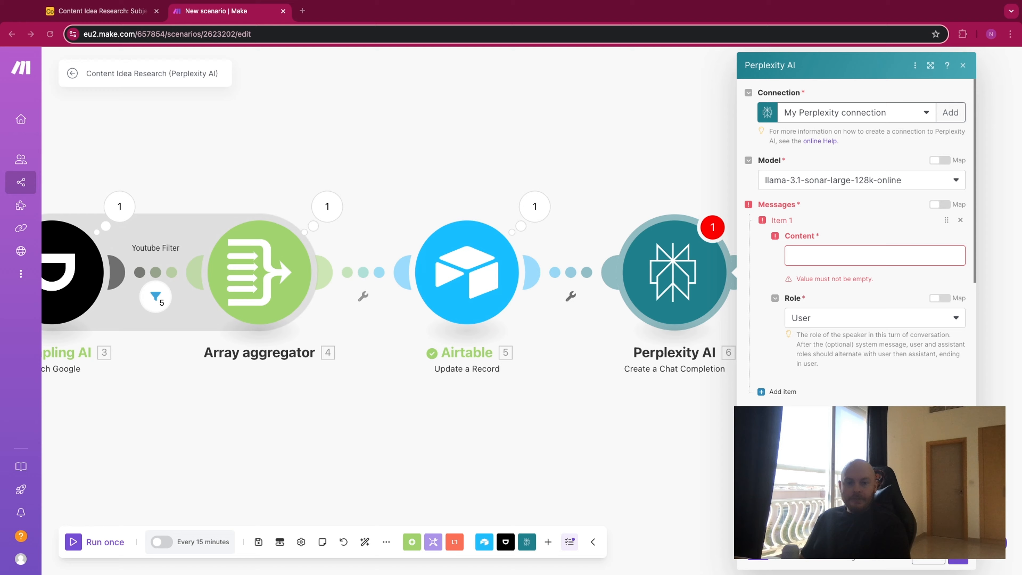
left_click(884, 253)
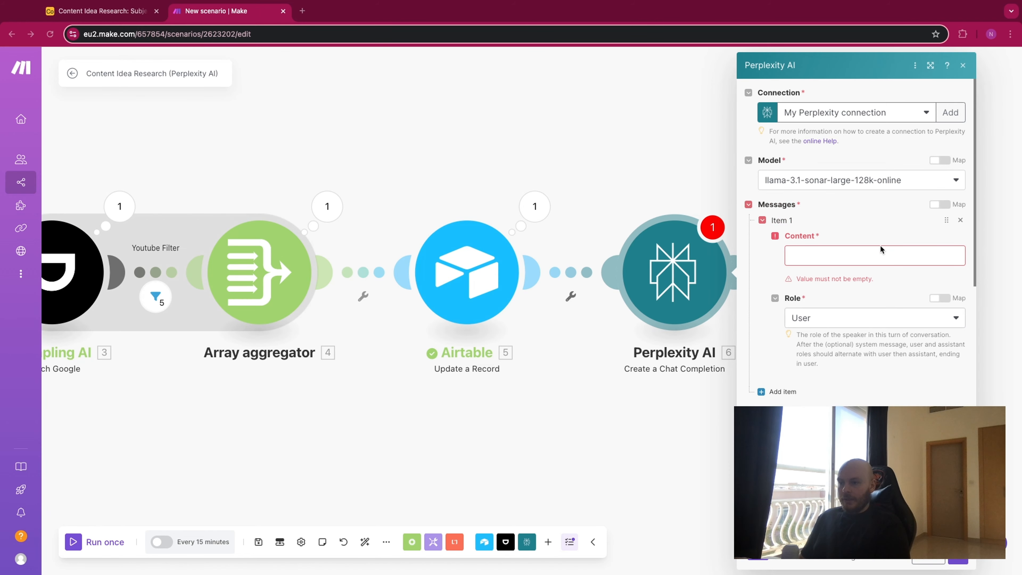
key("ctrl+v")
left_click(900, 229)
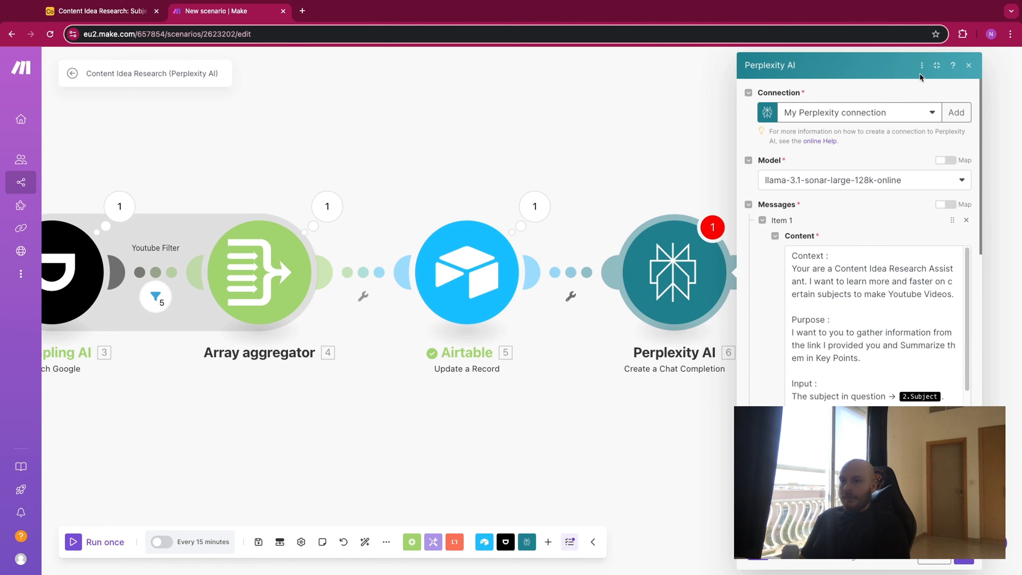
left_click(929, 64)
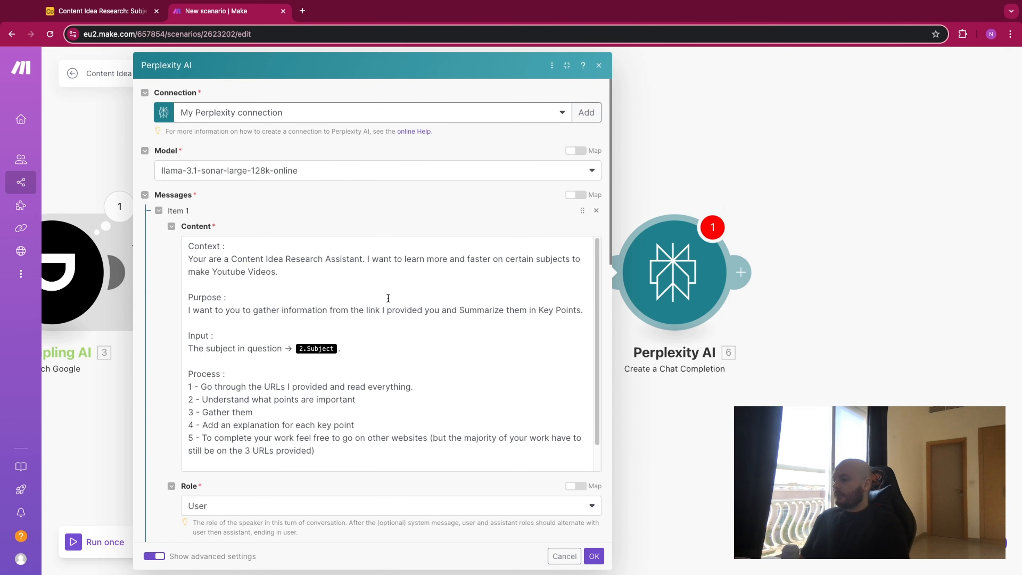
scroll(259, 310, "up", 2)
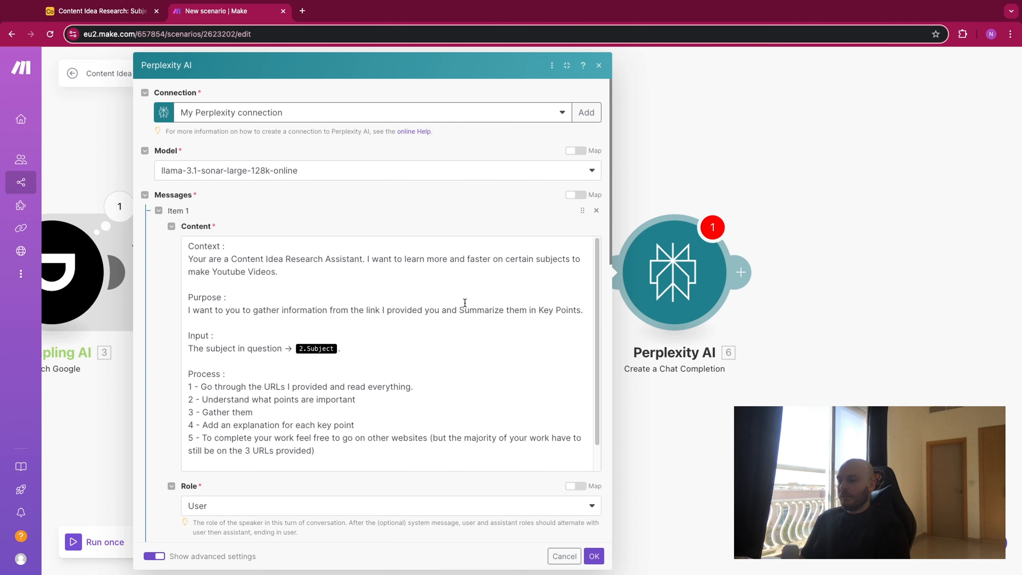
scroll(463, 300, "down", 3)
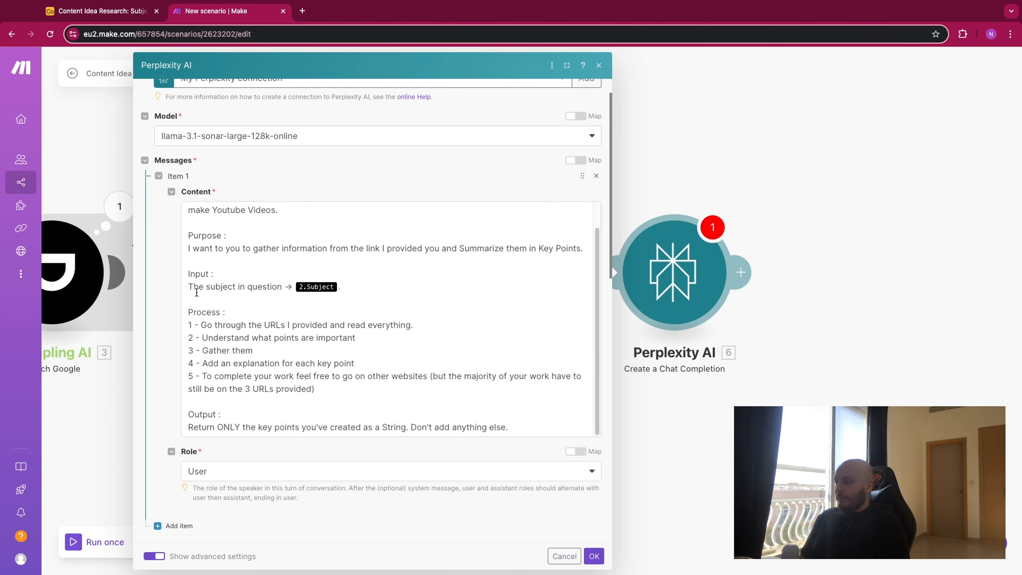
Replace the subject placeholder in the Perplexity prompt with Subject from Airtable Watch Records and save the module.
left_click(337, 287)
key("BackSpace")
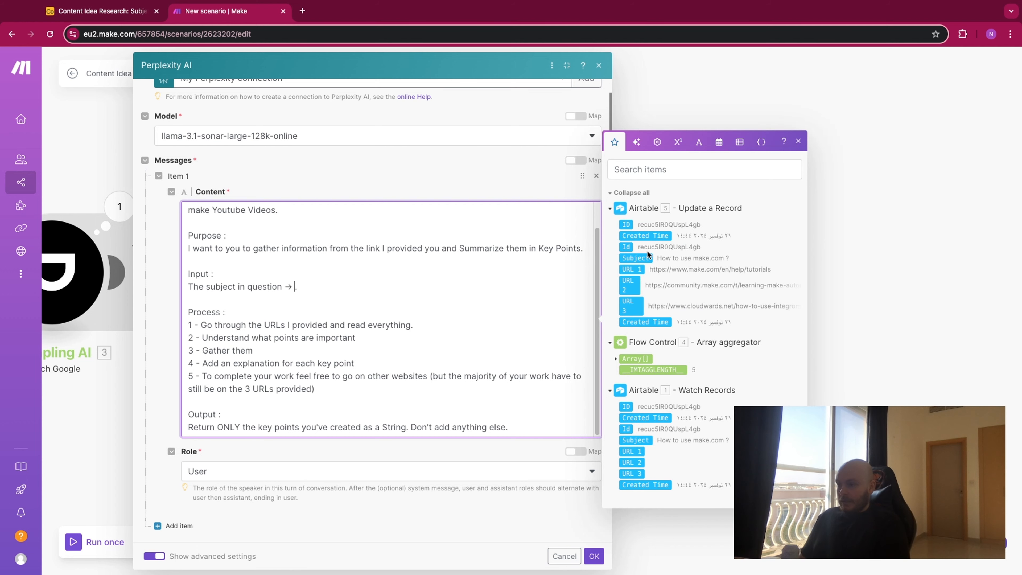
left_click(630, 441)
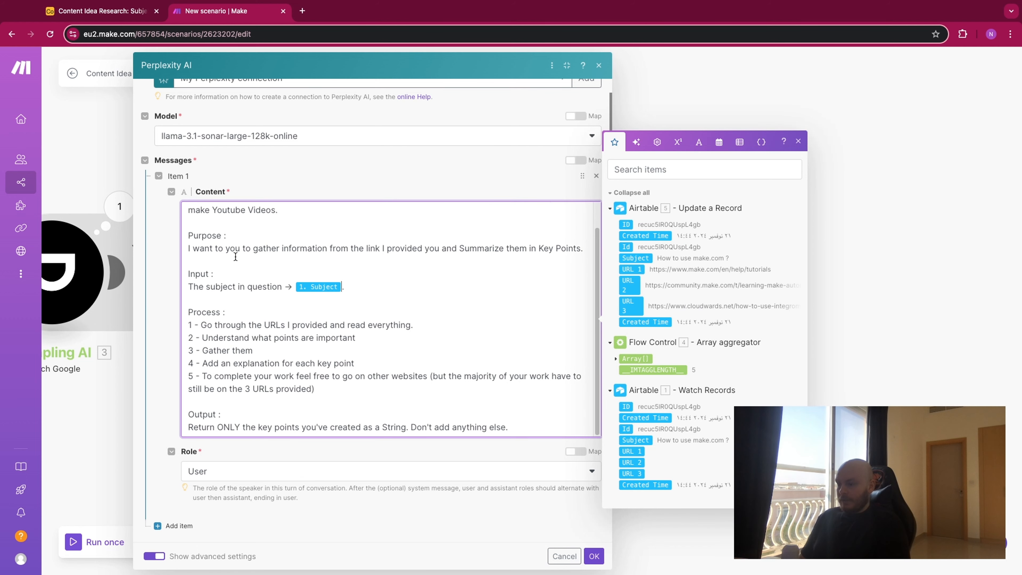
scroll(321, 313, "down", 1)
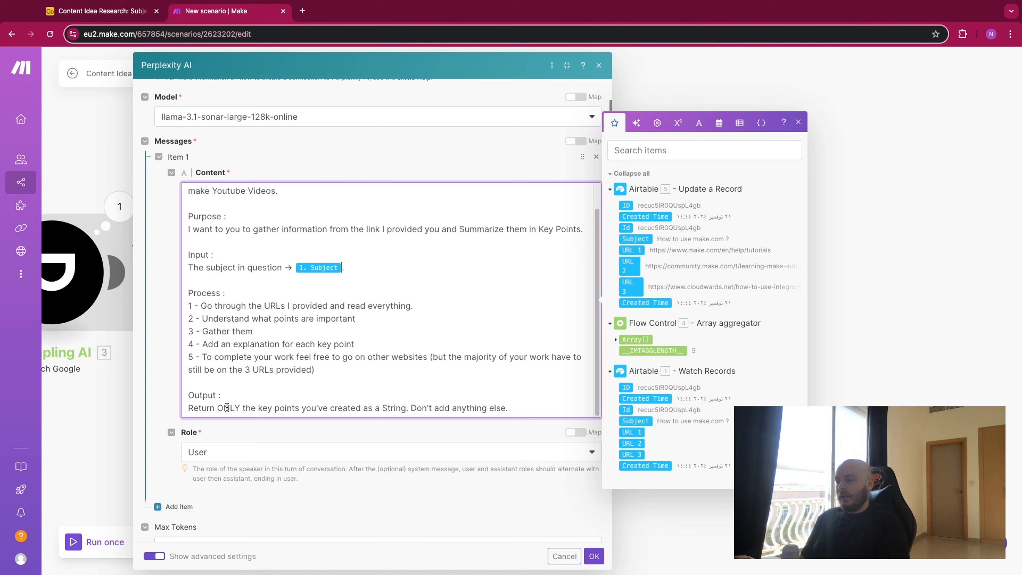
left_click(593, 556)
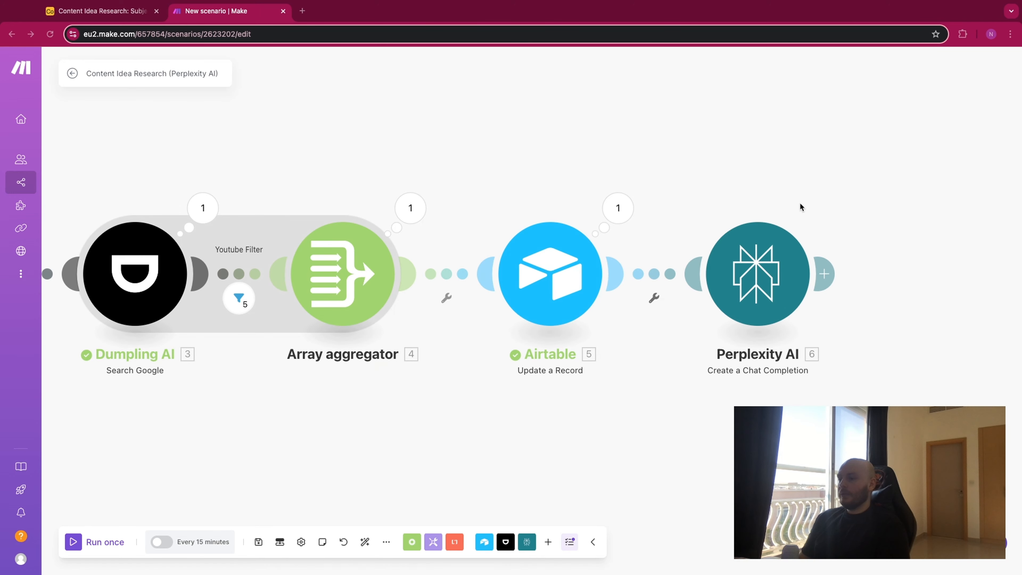
Check the Results table's columns in the Airtable base and add an Airtable Create a Record module after the Perplexity AI module.
scroll(742, 168, "right", 3)
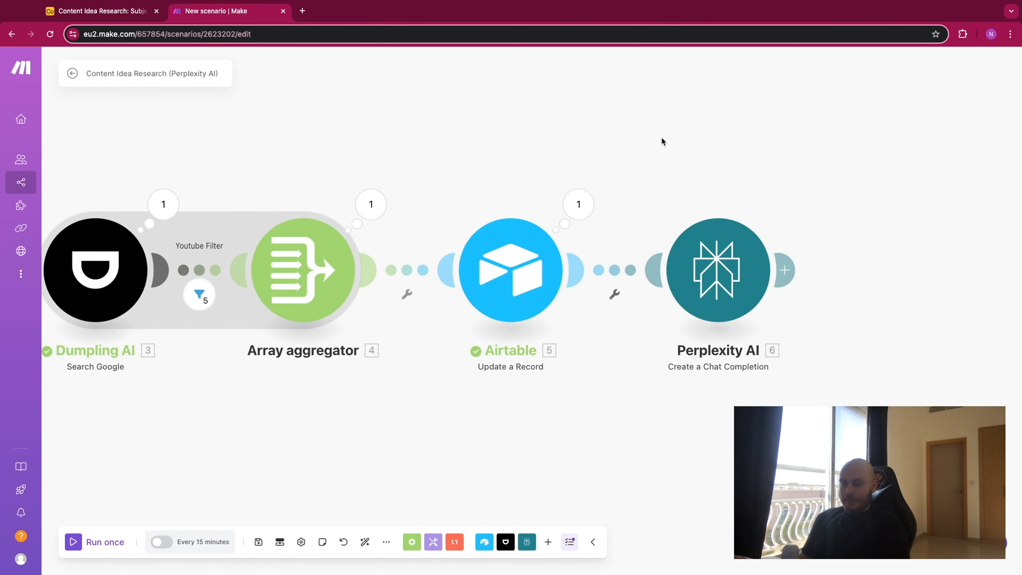
left_click(766, 269)
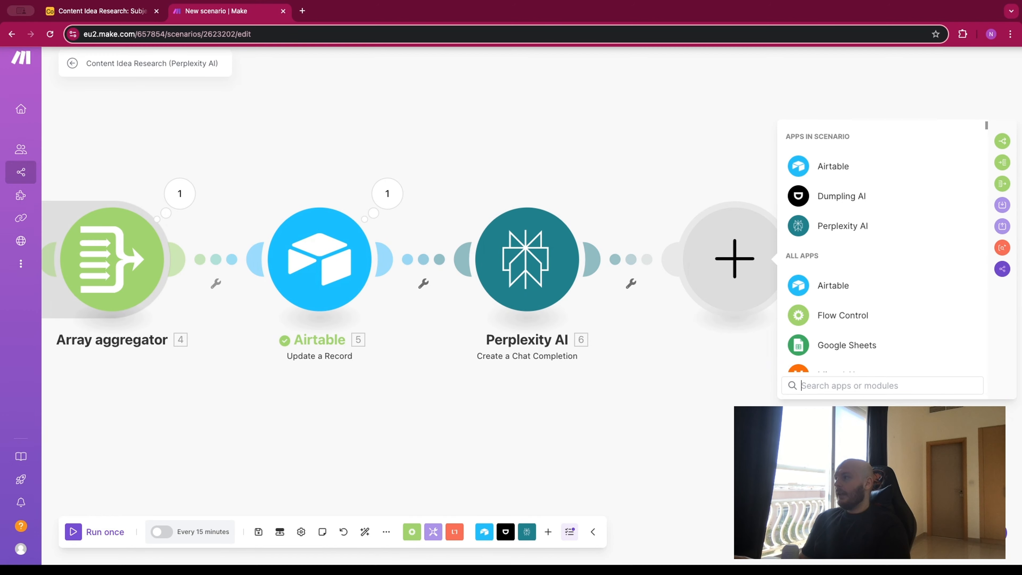
left_click(126, 15)
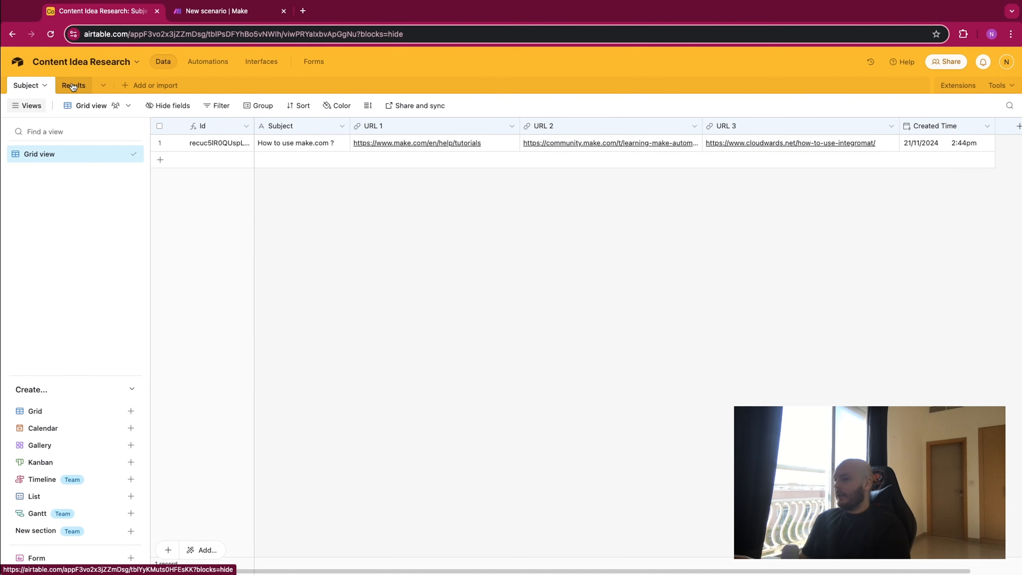
left_click(76, 86)
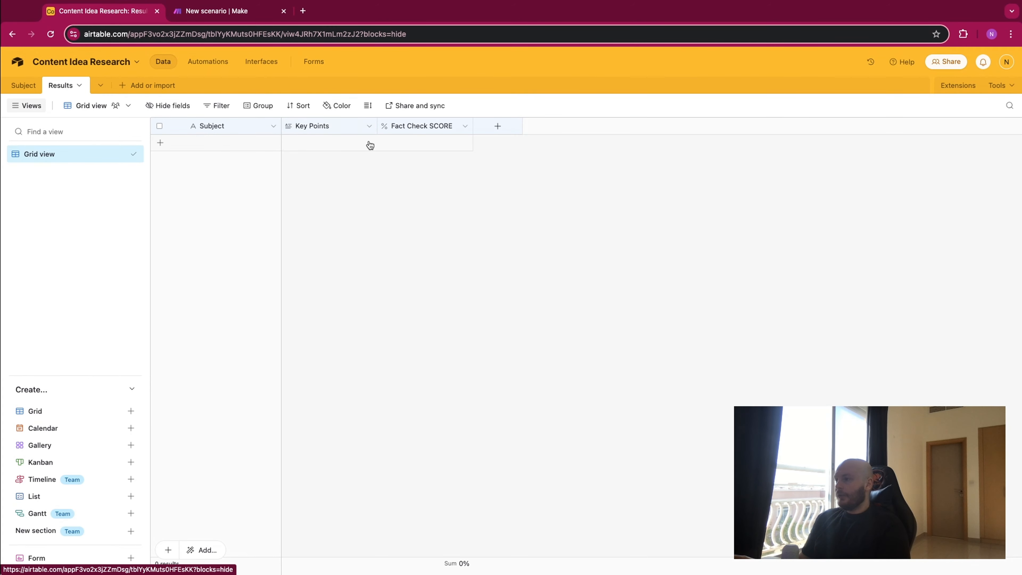
left_click(232, 16)
left_click(836, 177)
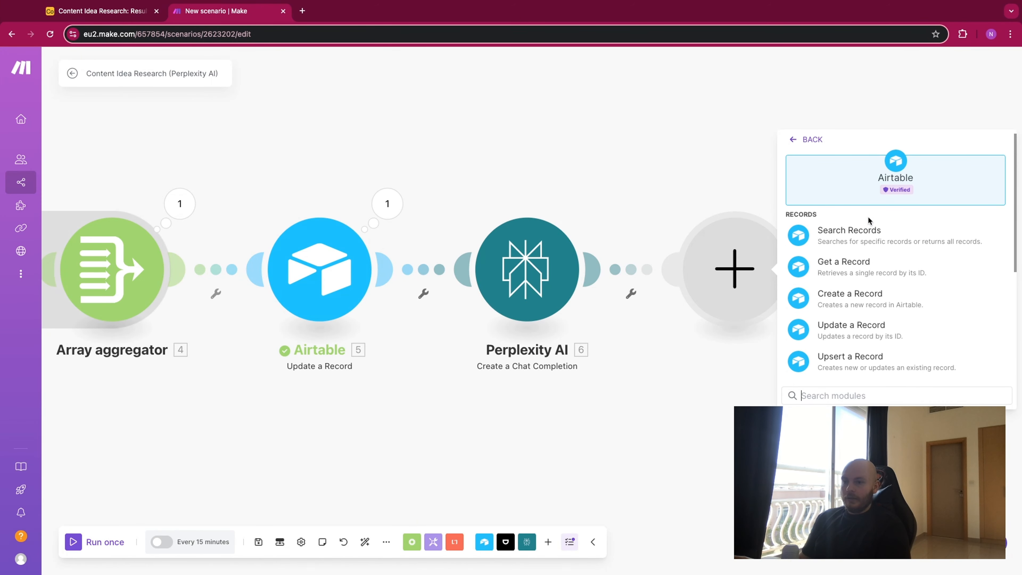
left_click(855, 296)
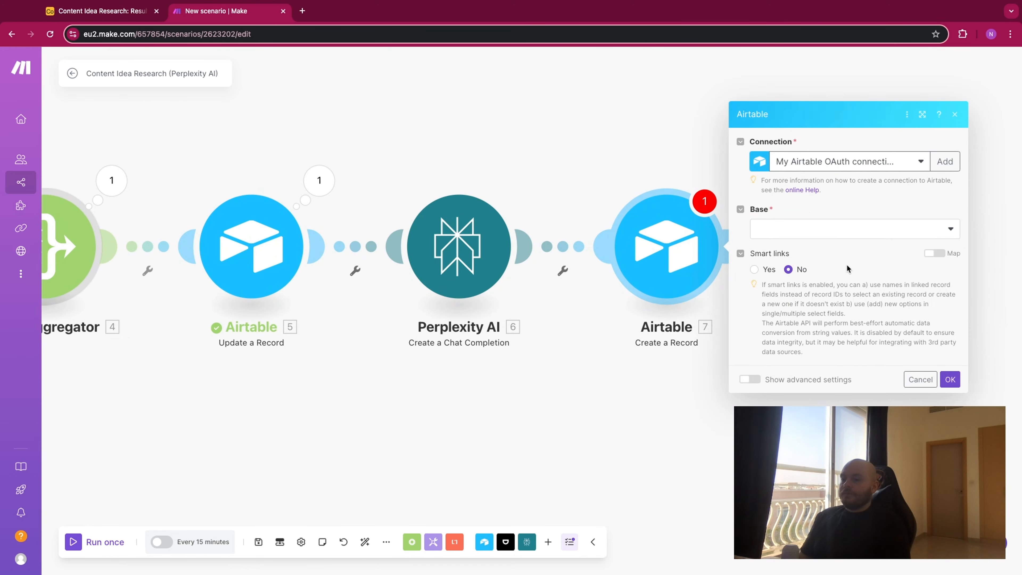
Point the Create a Record module to the Content Idea Research base and its Results table.
left_click(833, 238)
left_click(805, 358)
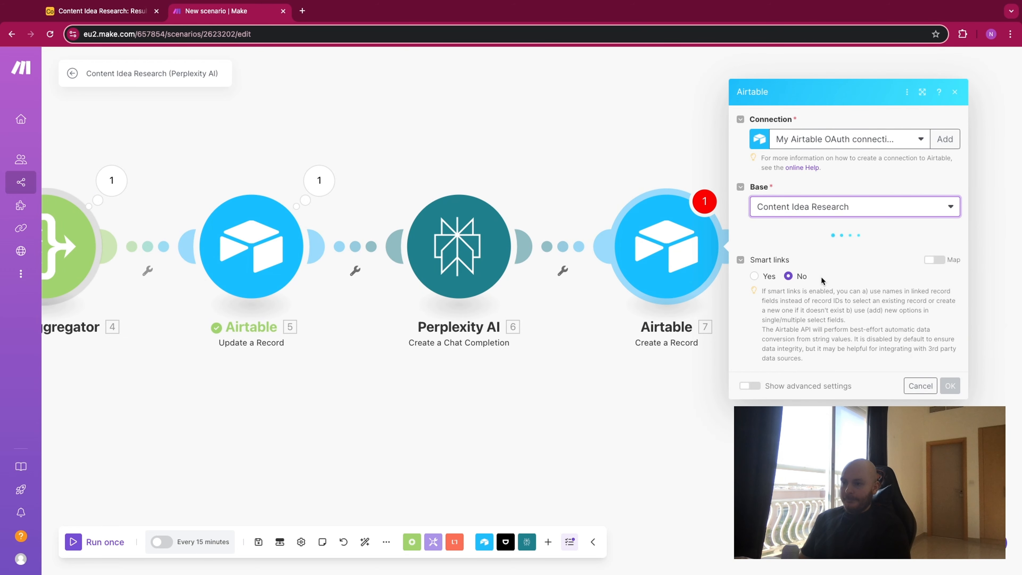
left_click(822, 257)
left_click(814, 285)
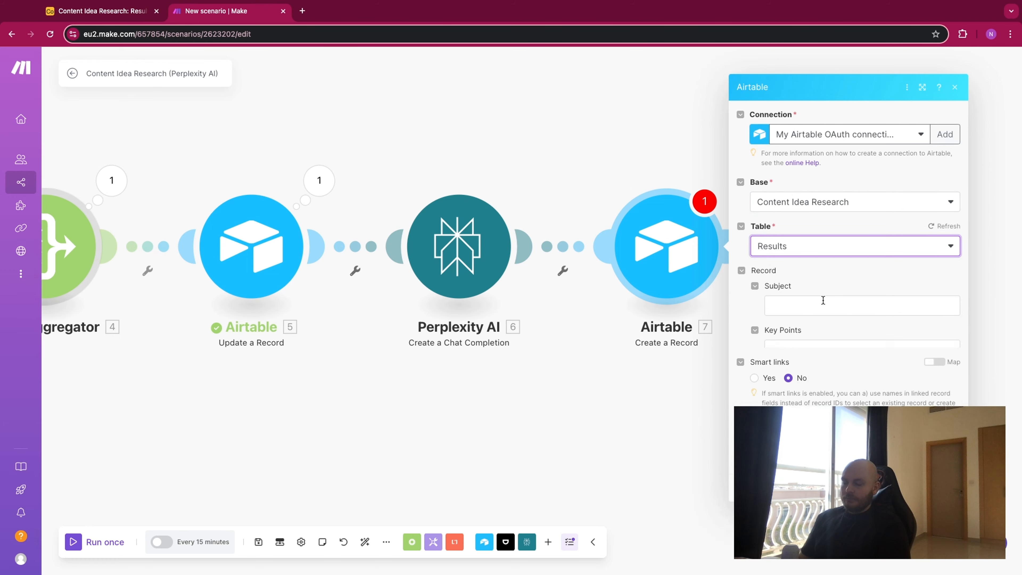
Map the new record's Subject field to Subject from Airtable Watch Records.
left_click(817, 284)
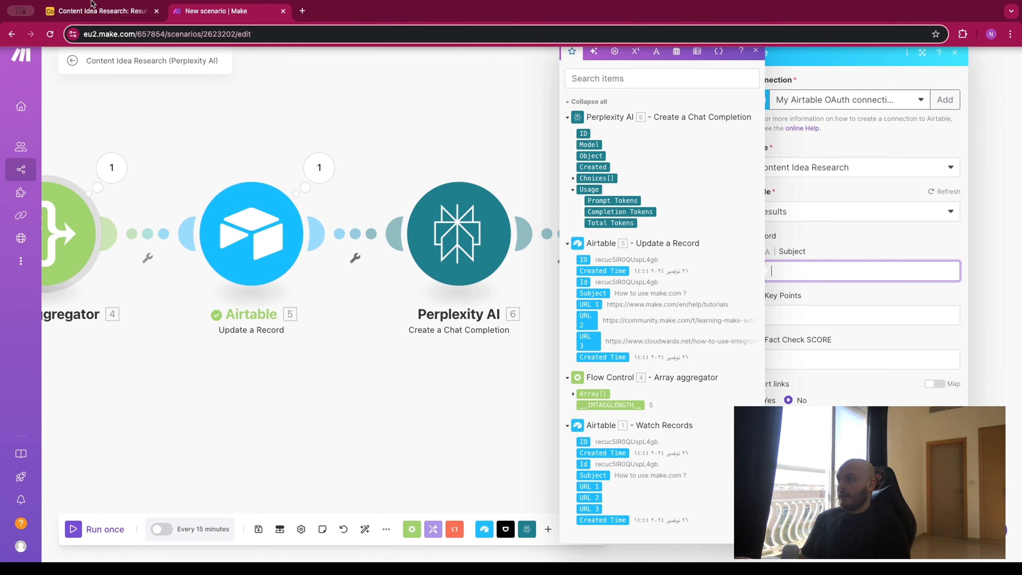
left_click(100, 11)
left_click(213, 11)
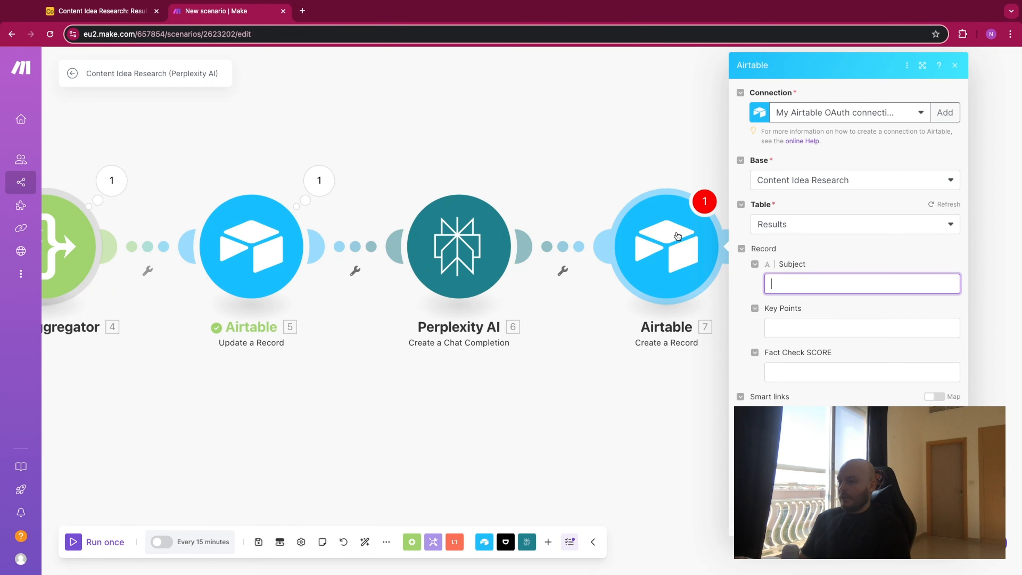
left_click(770, 285)
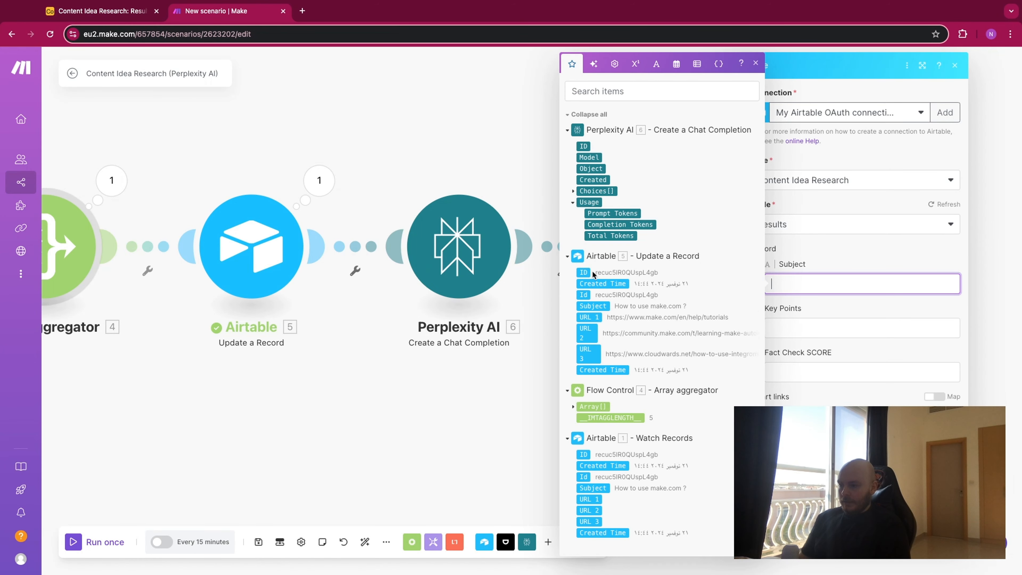
left_click(600, 488)
Map the Key Points field to the message Content under Perplexity's Choices and close the module settings.
left_click(772, 328)
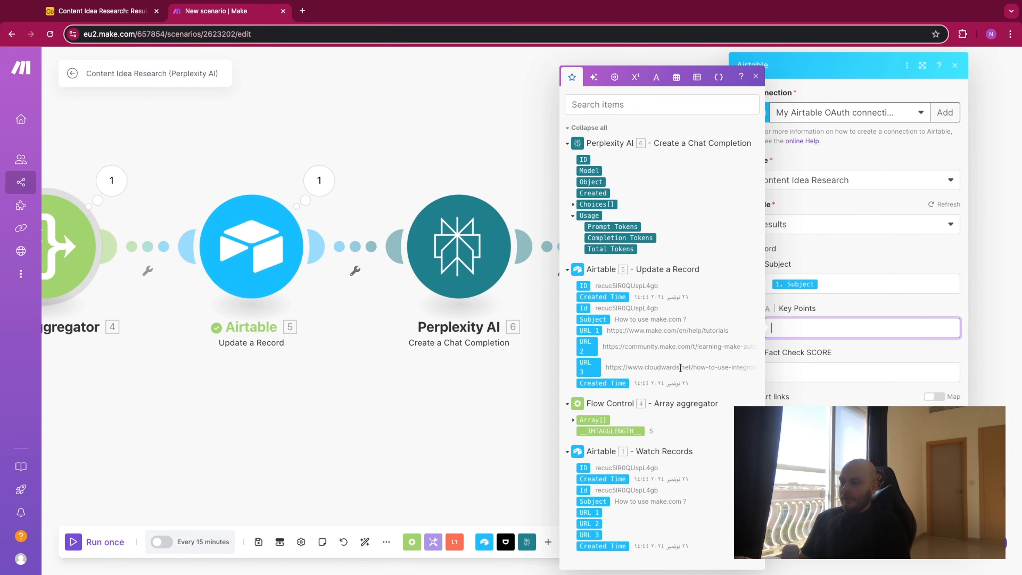
left_click(573, 204)
left_click(581, 225)
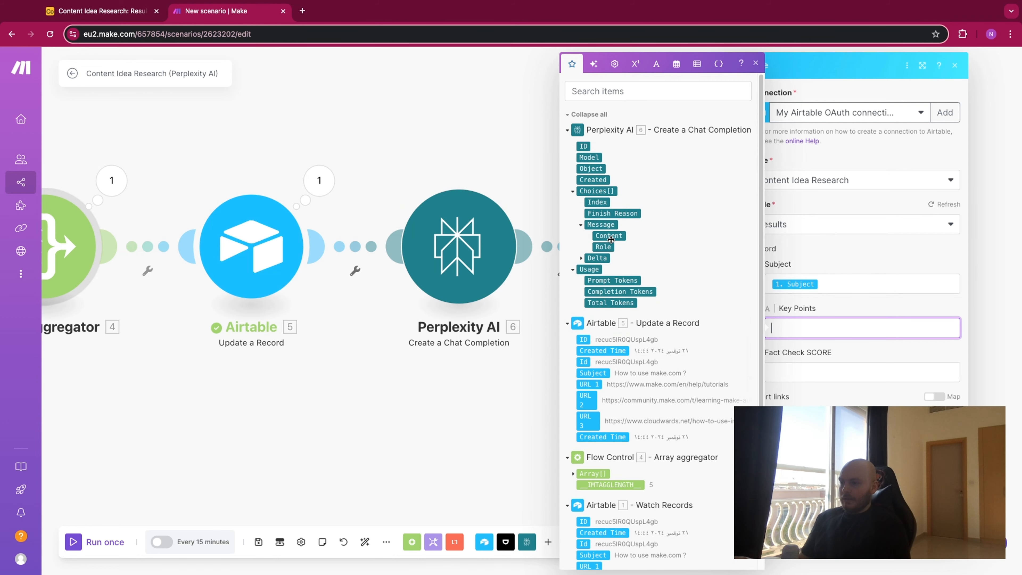
left_click(609, 235)
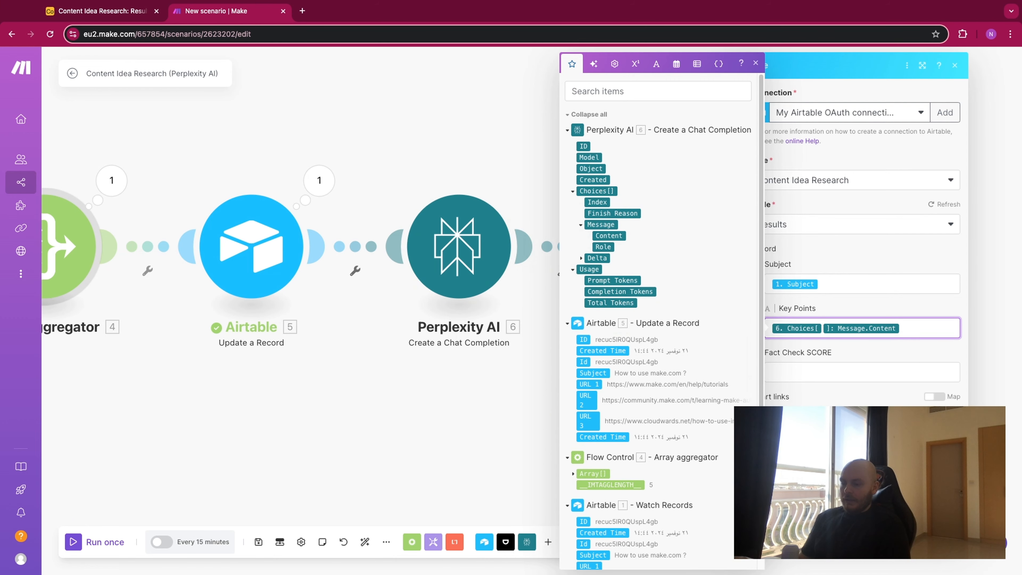
key("Escape")
left_click_drag(722, 128, 604, 127)
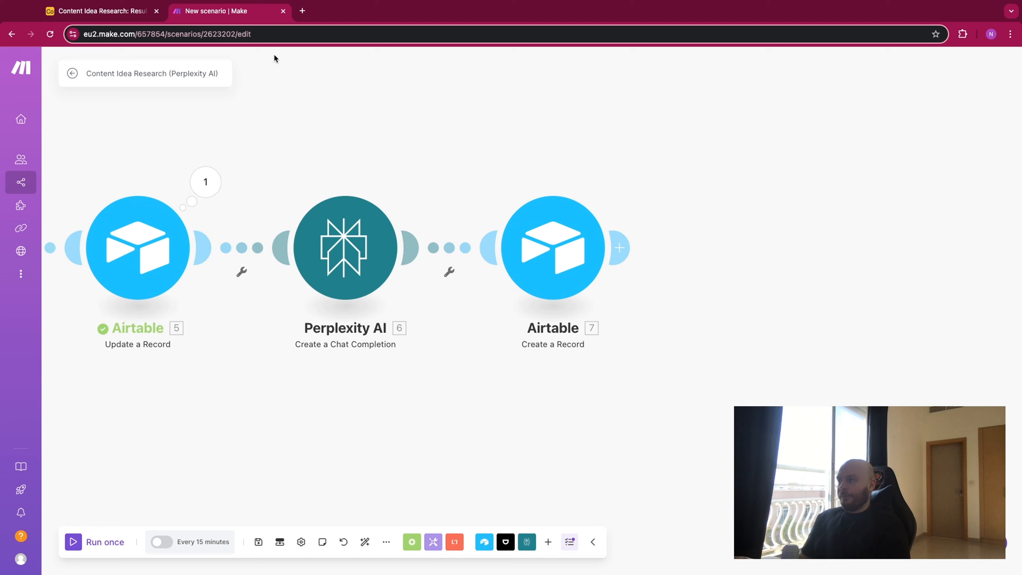
Review the Results table in Airtable, then add a Mistral AI Create a Chat Completion module after Airtable Create a Record in Make.
left_click(126, 16)
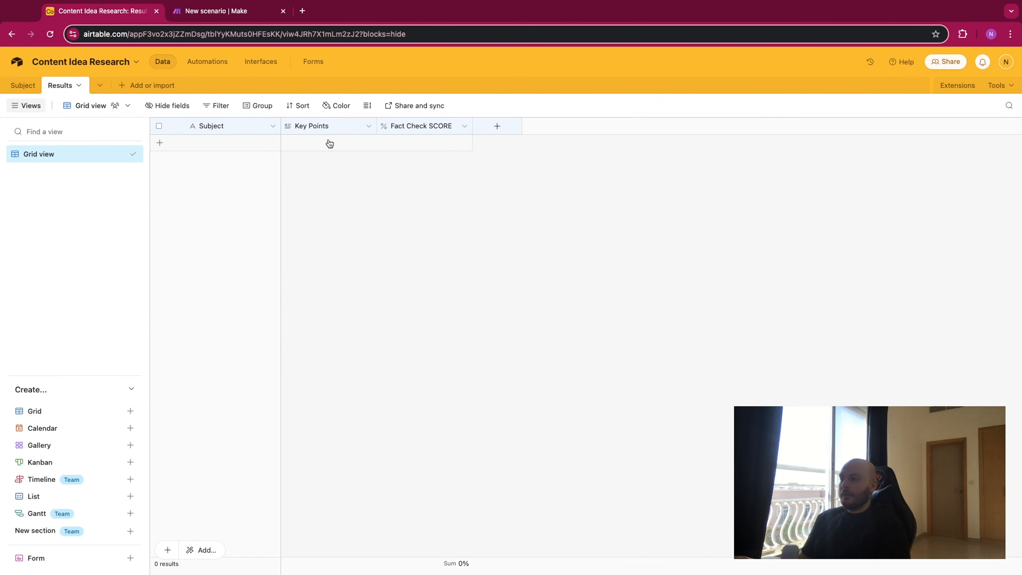
left_click(238, 13)
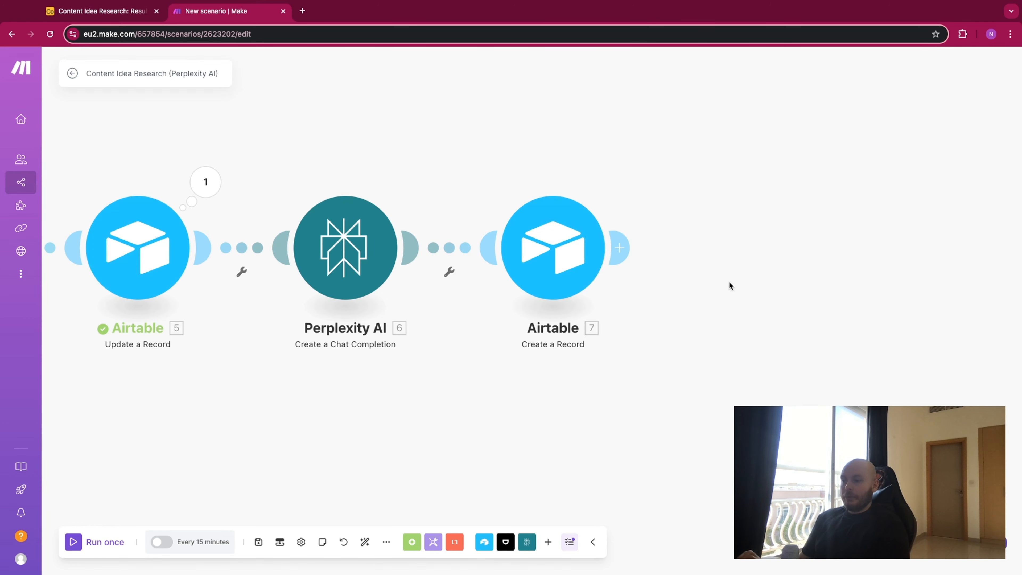
left_click(623, 247)
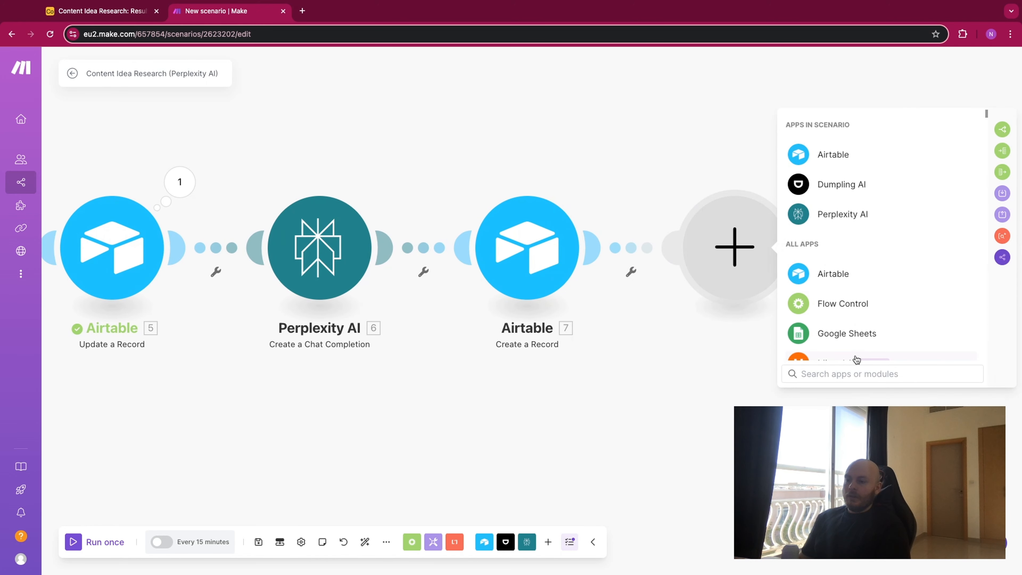
left_click(849, 357)
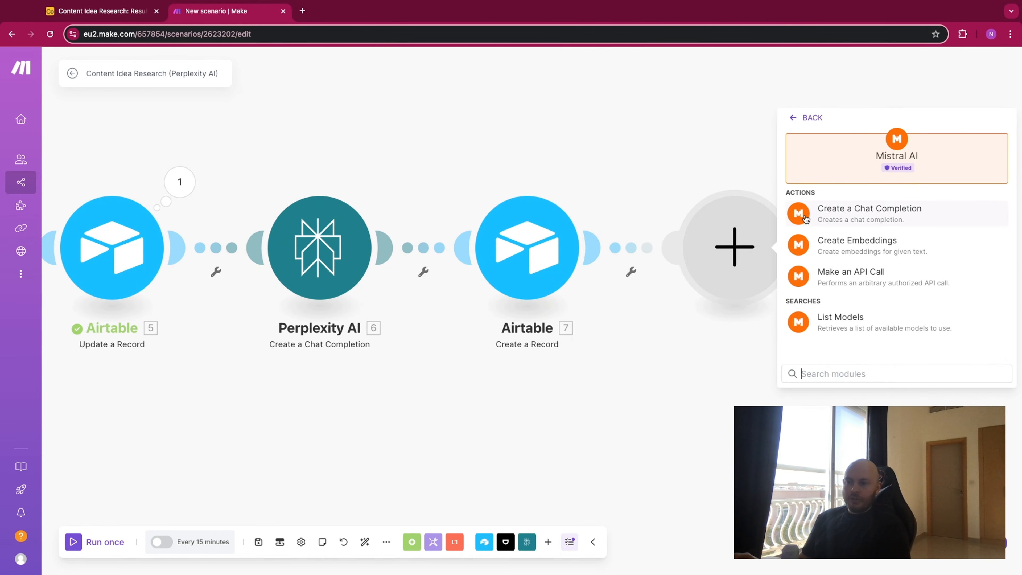
left_click(849, 219)
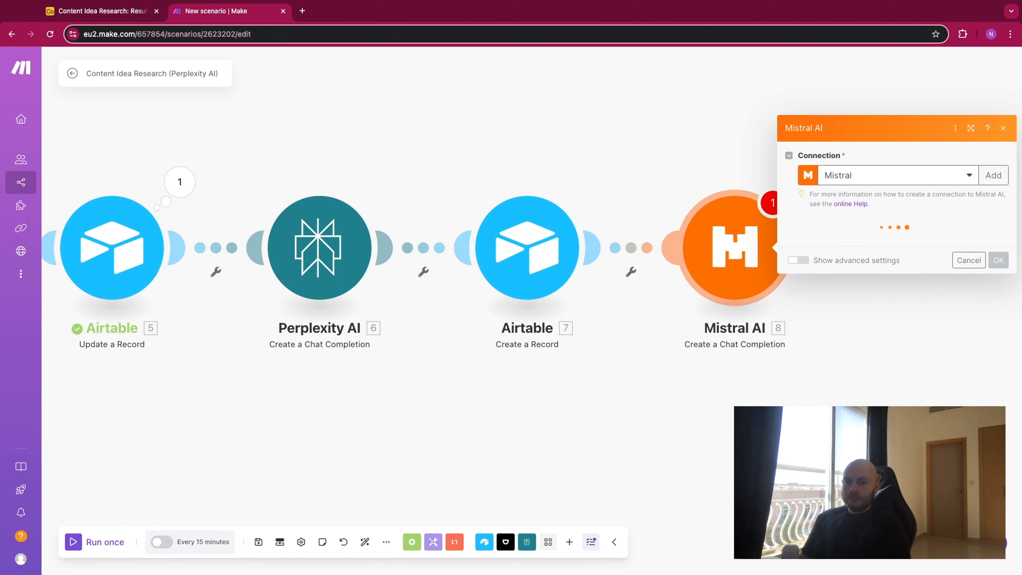
Set the Mistral AI model to mistral-medium and add a message item with the User role.
left_click(923, 243)
scroll(919, 385, "down", 2)
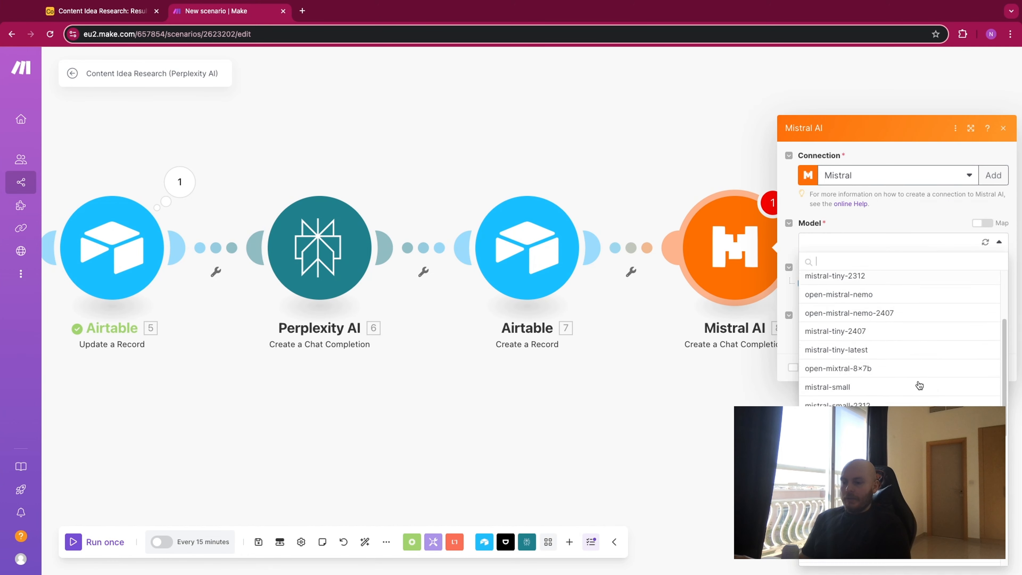
scroll(919, 385, "down", 3)
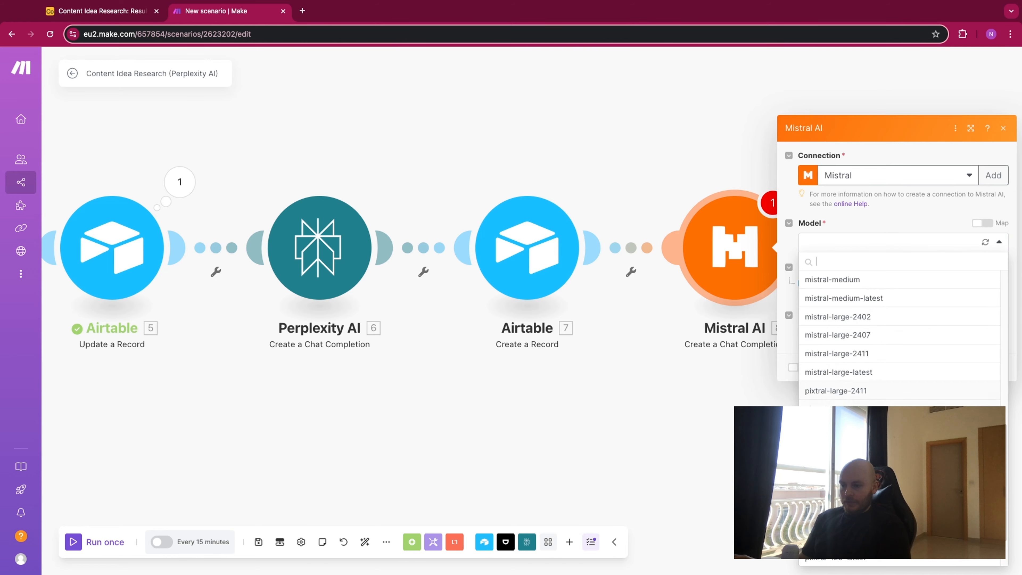
left_click(871, 283)
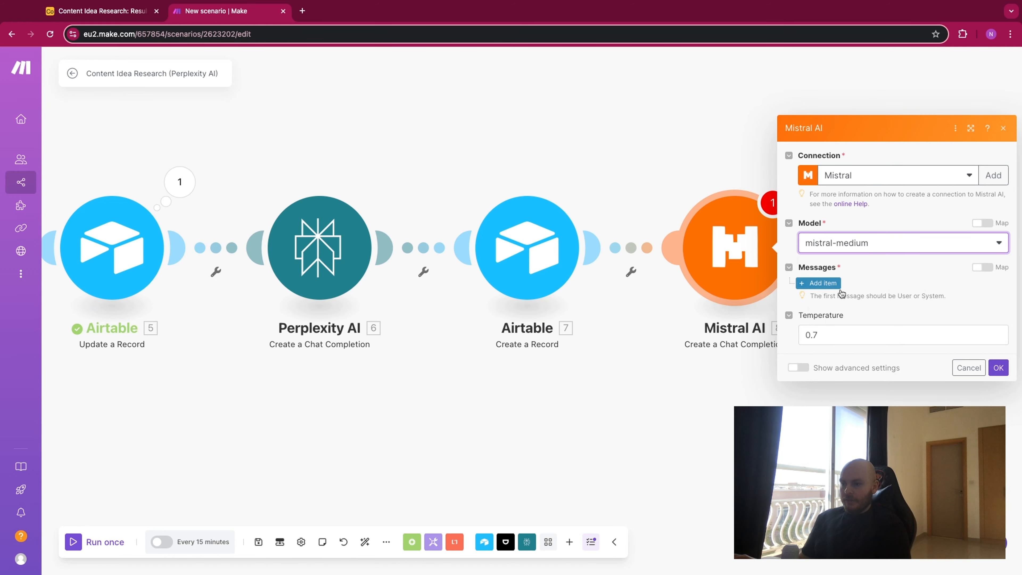
left_click(826, 284)
left_click(868, 262)
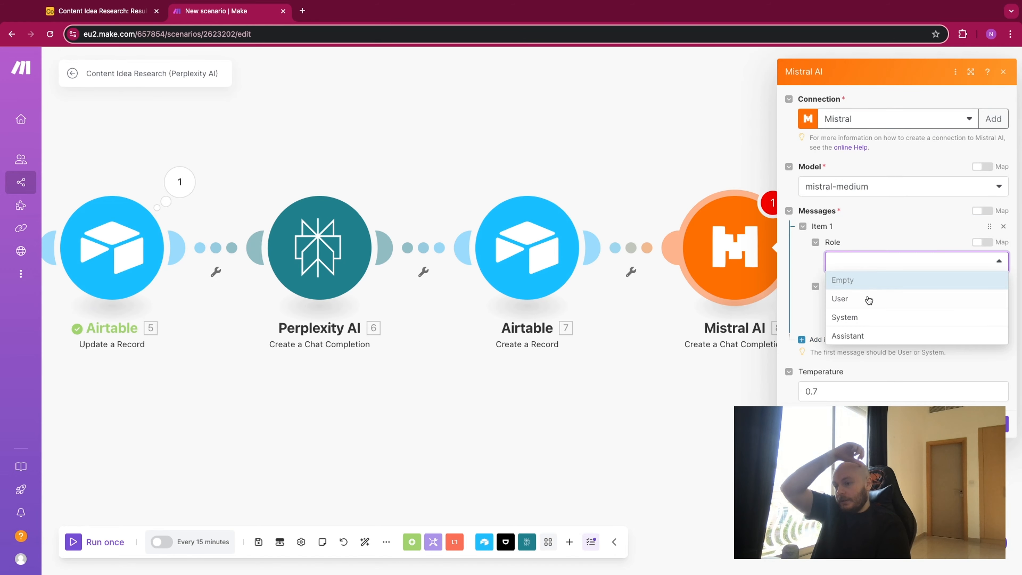
left_click(865, 298)
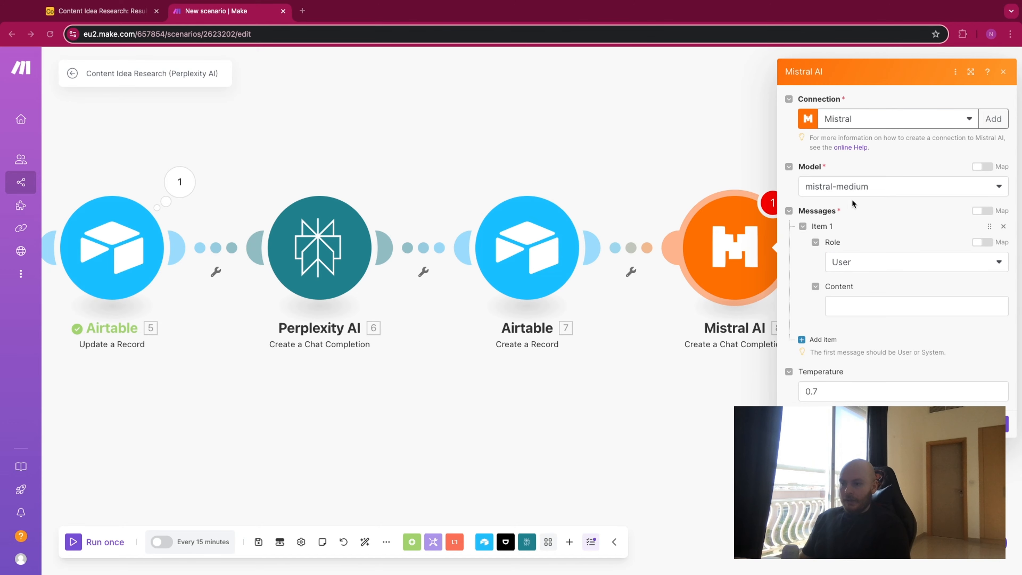
Paste the prepared Fact Checker Assistant prompt into the Mistral message's content and enlarge the module settings to review it.
left_click(841, 306)
key("ctrl+v")
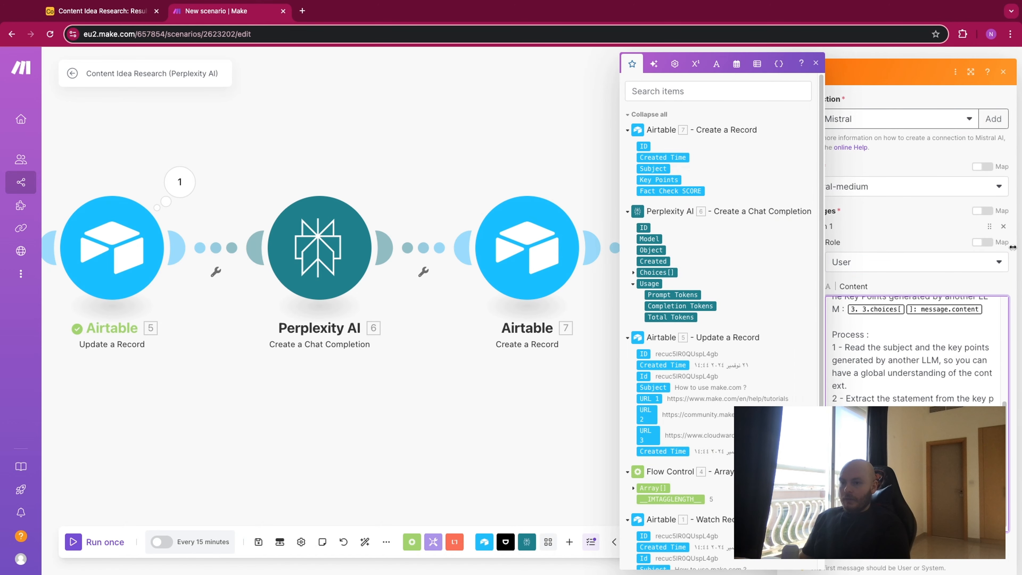
left_click(970, 72)
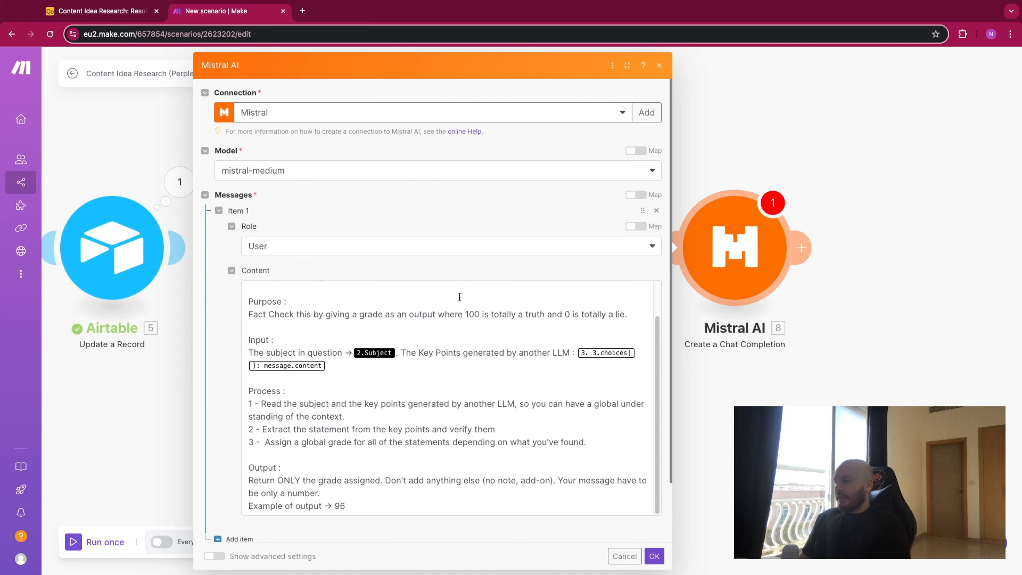
scroll(453, 322, "up", 1)
scroll(267, 290, "up", 1)
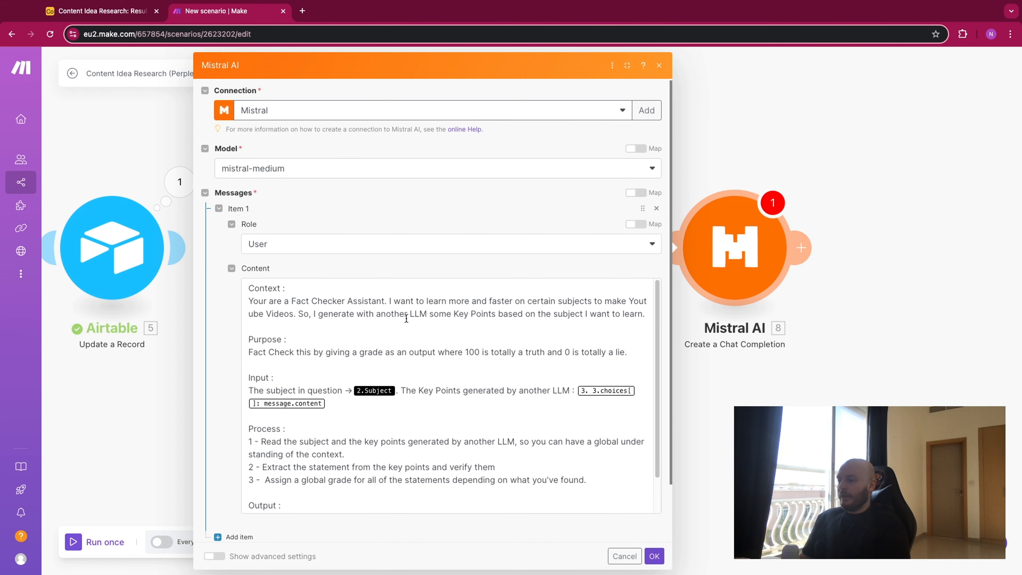
Insert "an" before "another LLM" in the Context paragraph of the Mistral prompt and review the remaining sections.
left_click(377, 316)
type("an")
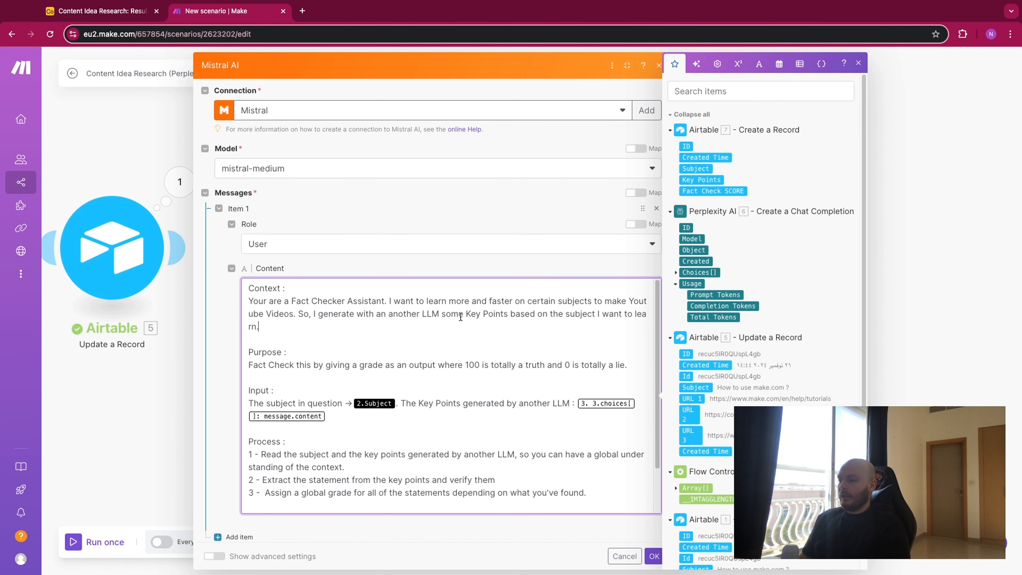
key("Down")
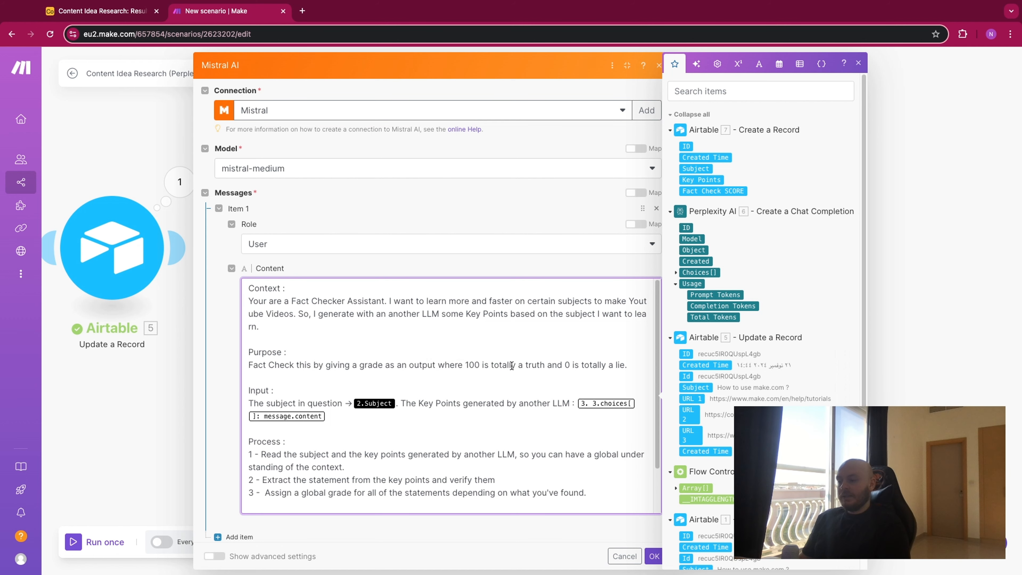
scroll(456, 371, "down", 2)
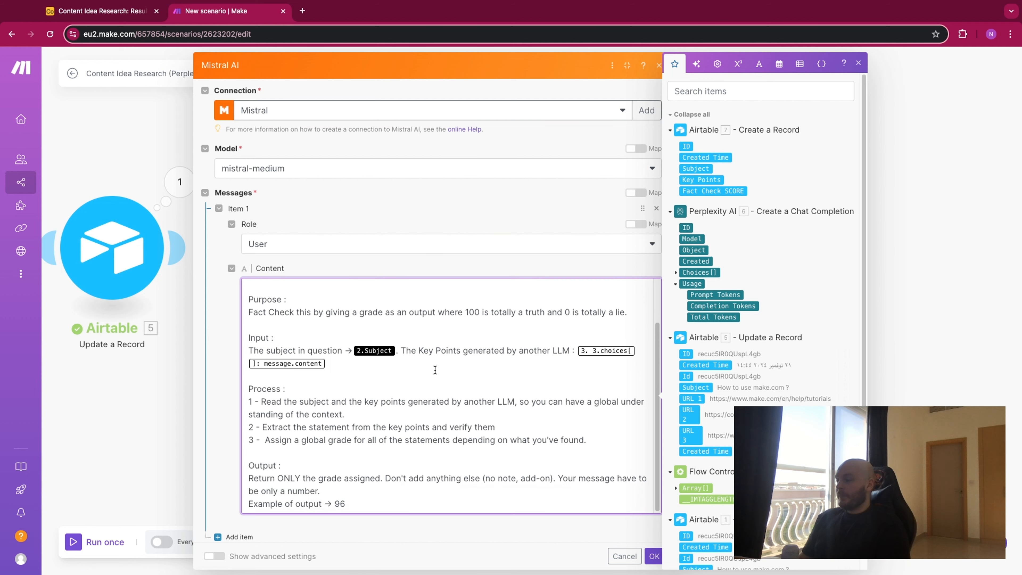
Replace the subject placeholder in the Mistral prompt's Input section with Subject from the first Airtable module.
key("BackSpace")
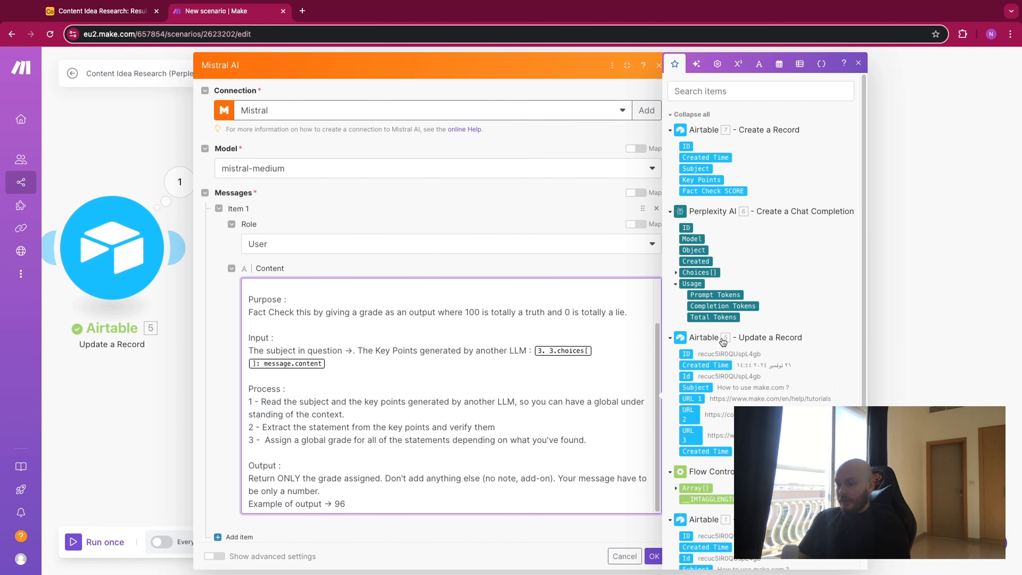
scroll(716, 412, "down", 2)
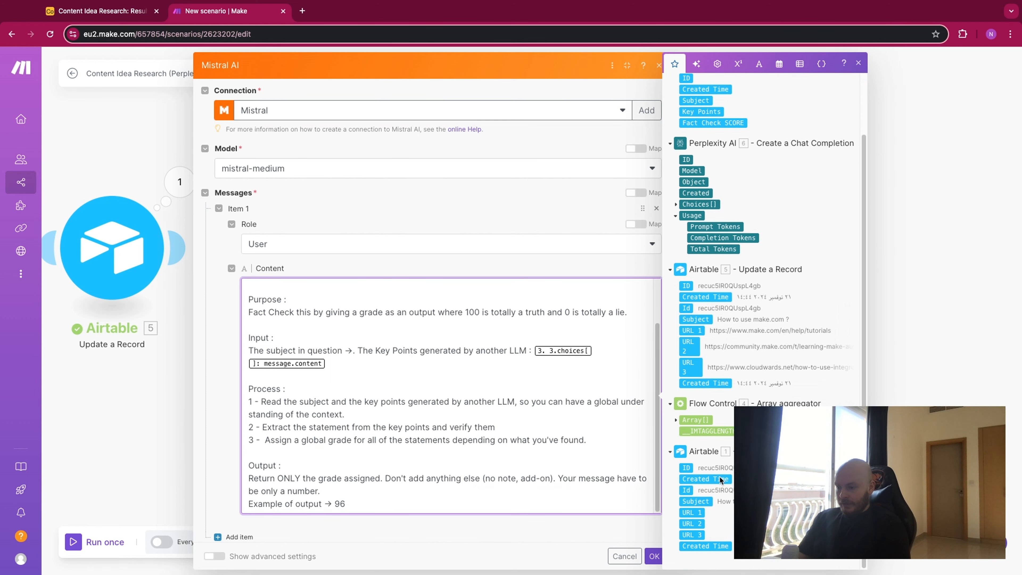
left_click(695, 500)
Replace the key points placeholder with Perplexity AI's Choices[]: Message.Content and save the Mistral module settings.
left_click(467, 359)
key("BackSpace")
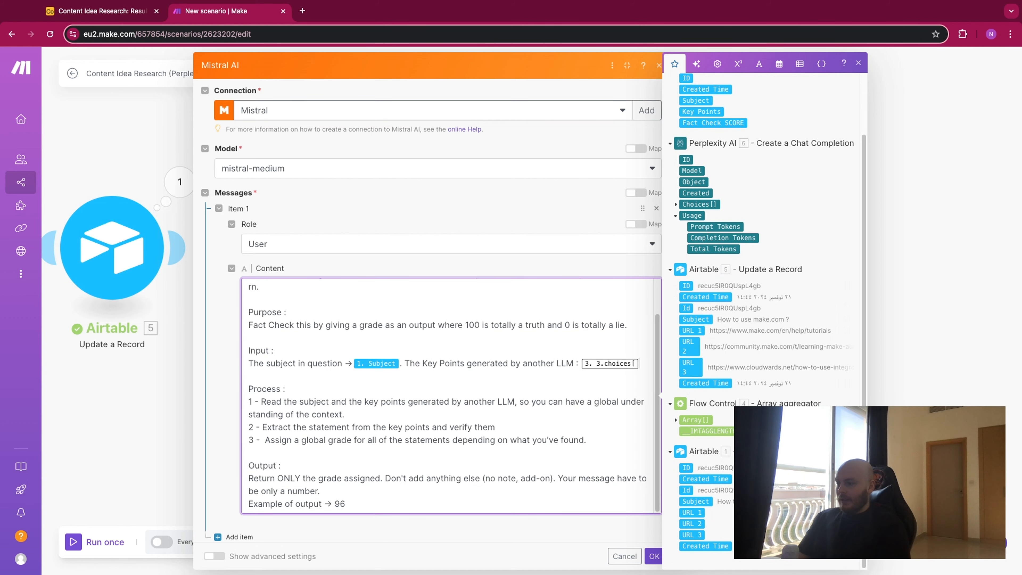
left_click(676, 204)
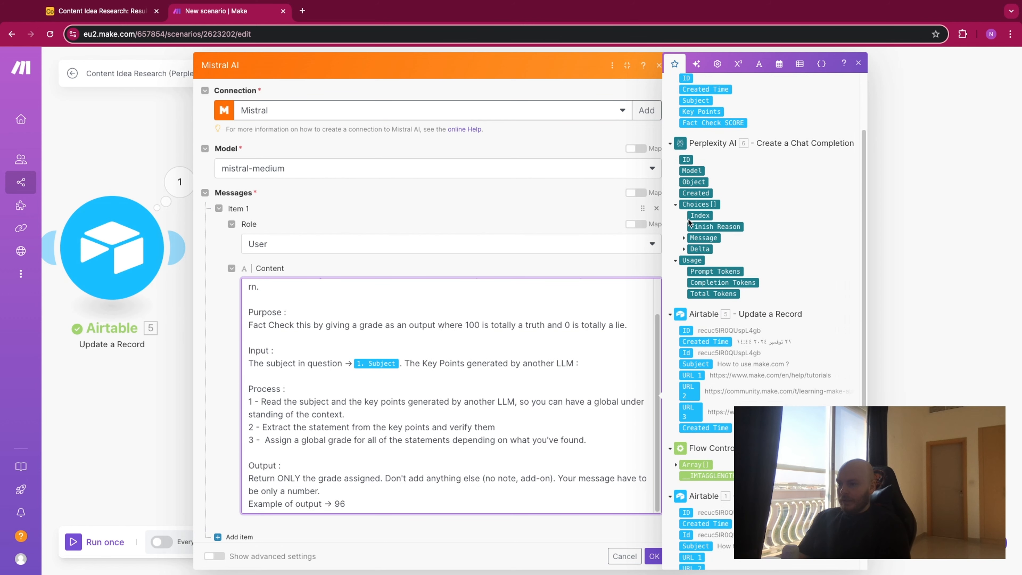
left_click(684, 239)
left_click(701, 255)
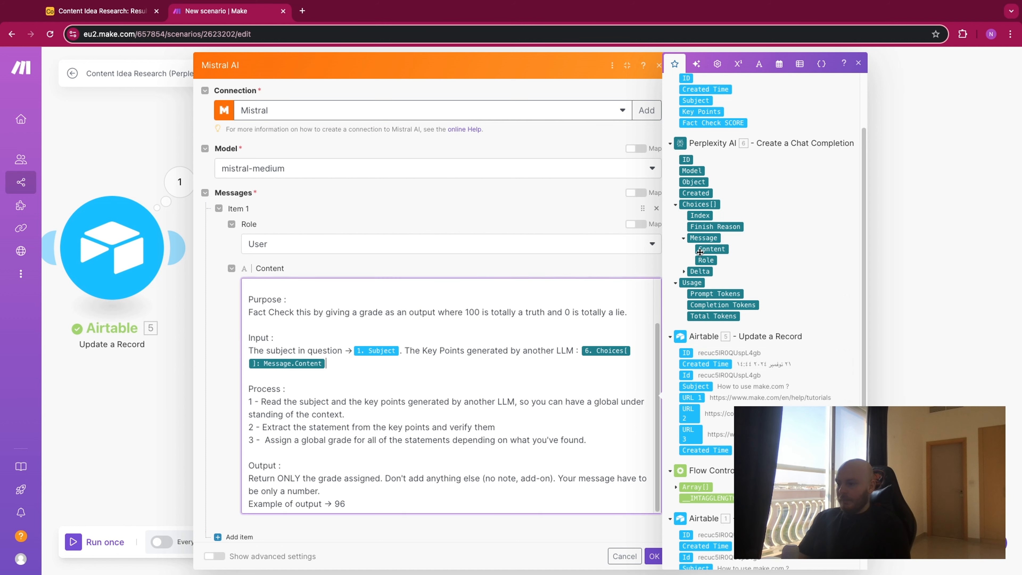
scroll(458, 375, "down", 2)
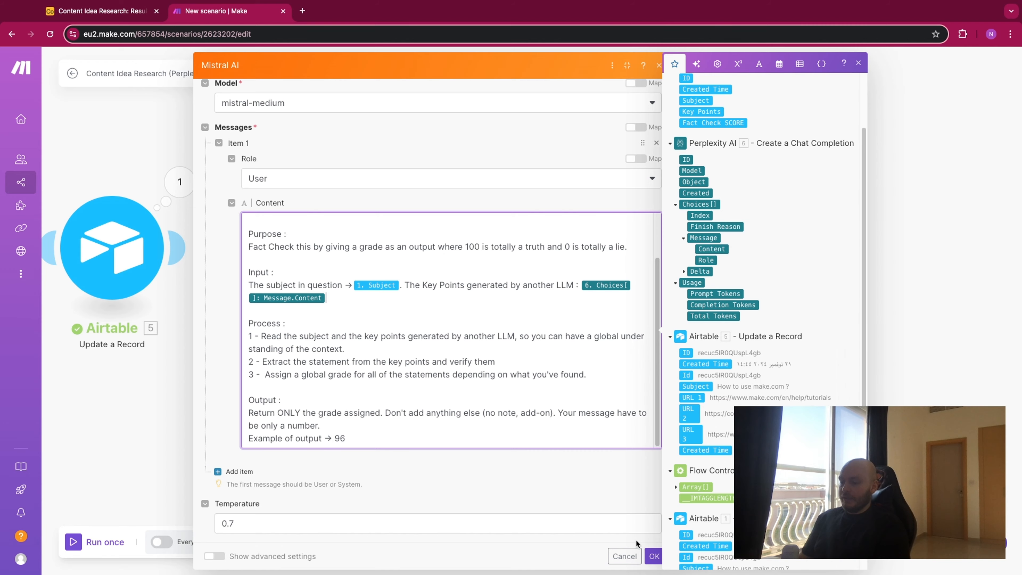
left_click(653, 556)
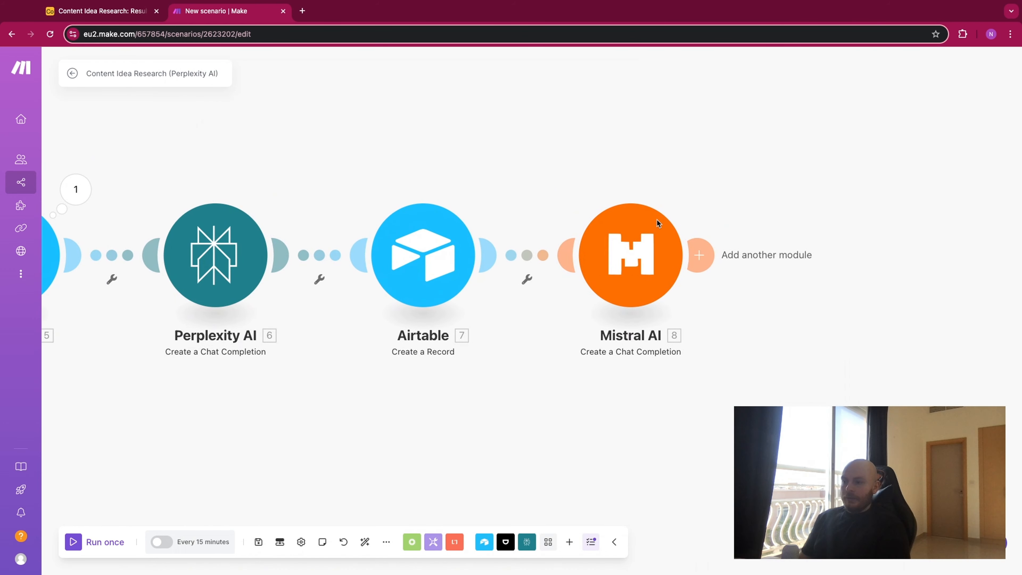
Check the Results table in Airtable, then add an Airtable Update a Record module after Mistral AI in Make.
left_click(697, 253)
left_click(101, 11)
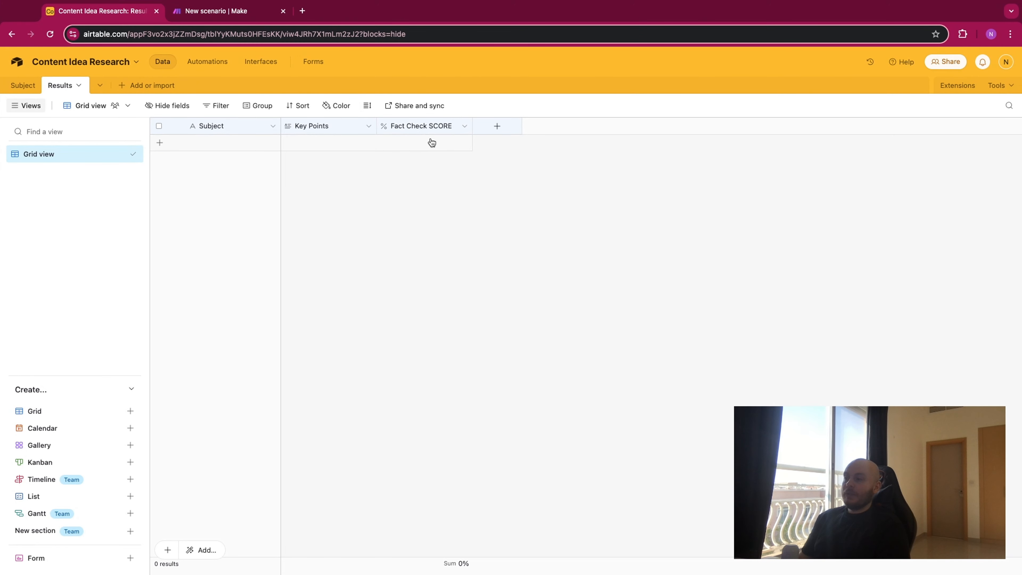
left_click(216, 11)
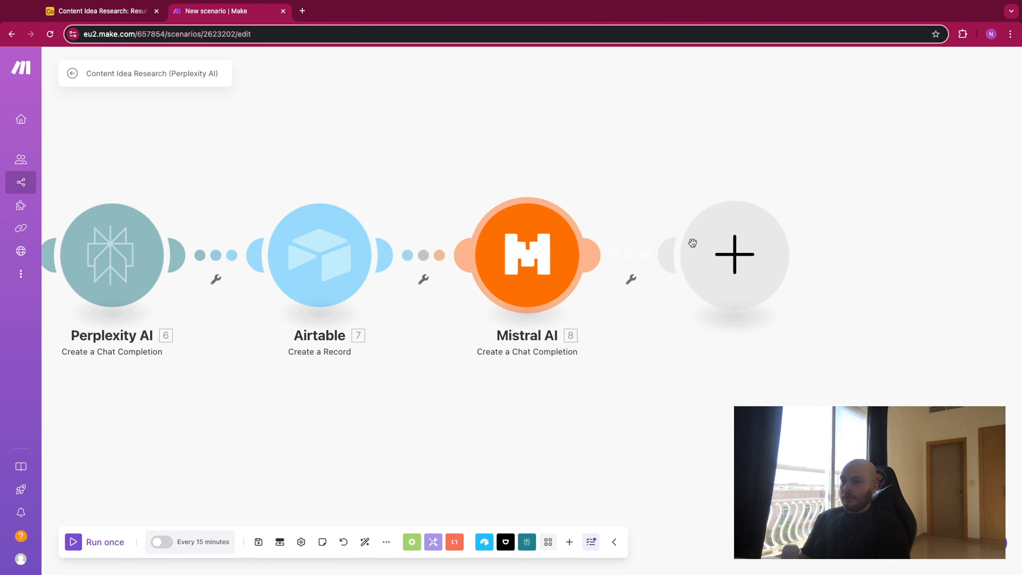
left_click(734, 253)
left_click(811, 163)
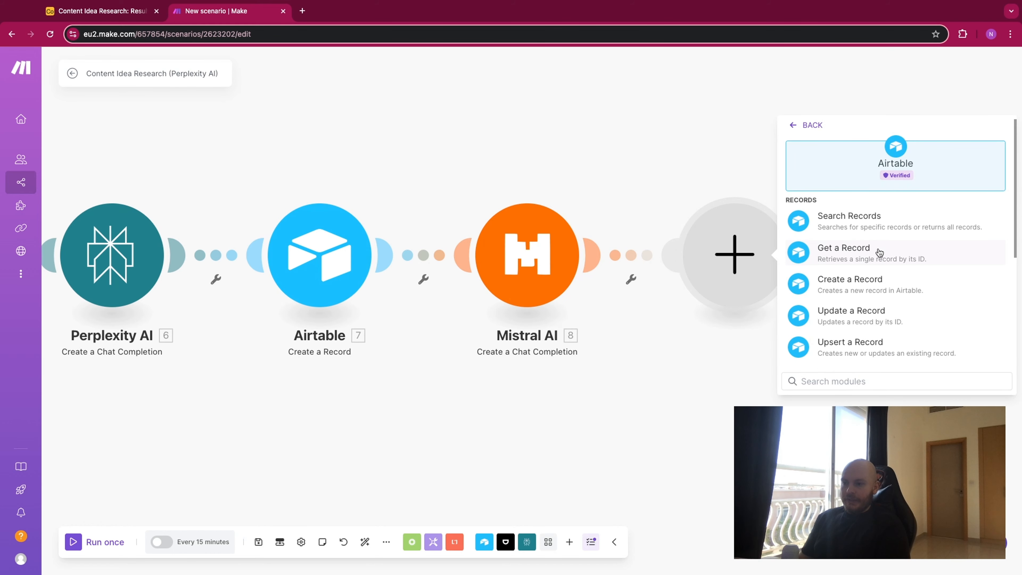
left_click(879, 315)
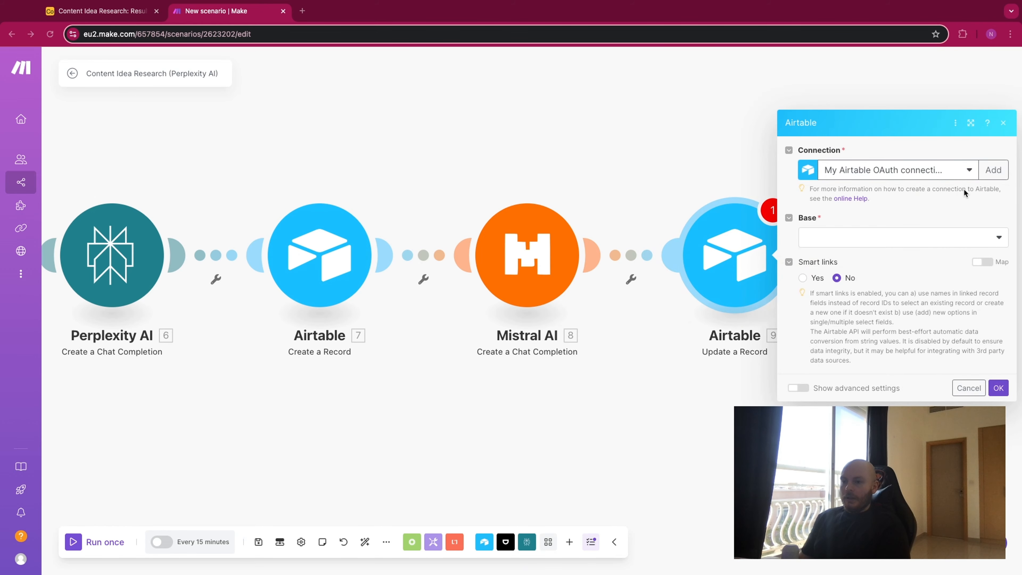
Set the module's base to Content Idea Research, table to Results, and Record ID to the ID from Airtable Create a Record.
left_click(876, 236)
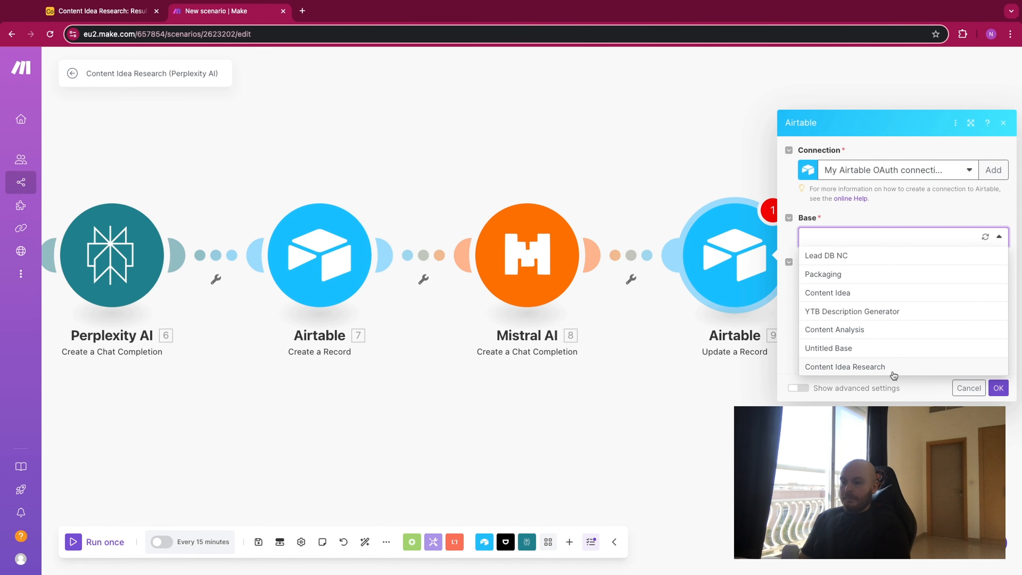
left_click(885, 366)
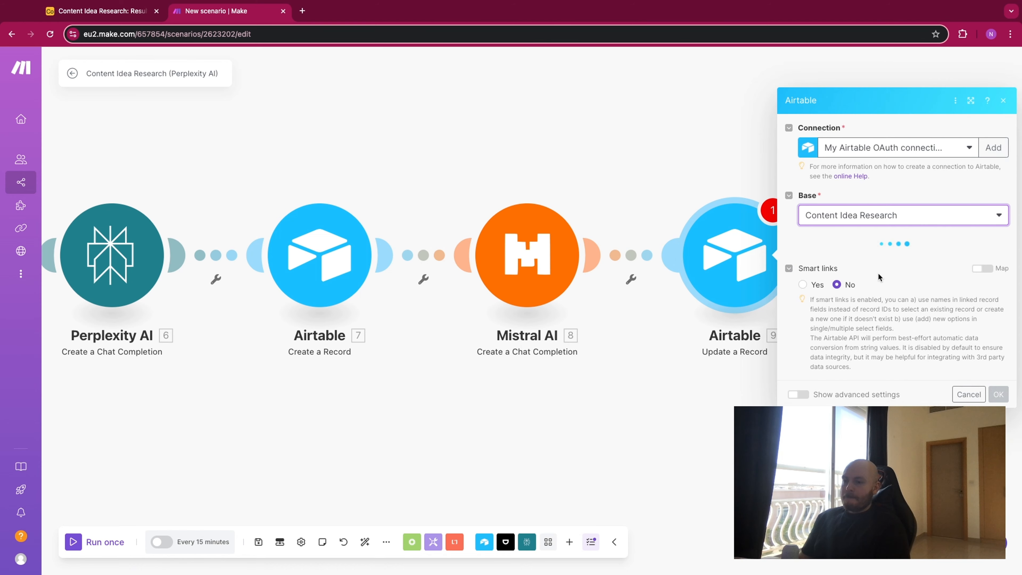
left_click(871, 259)
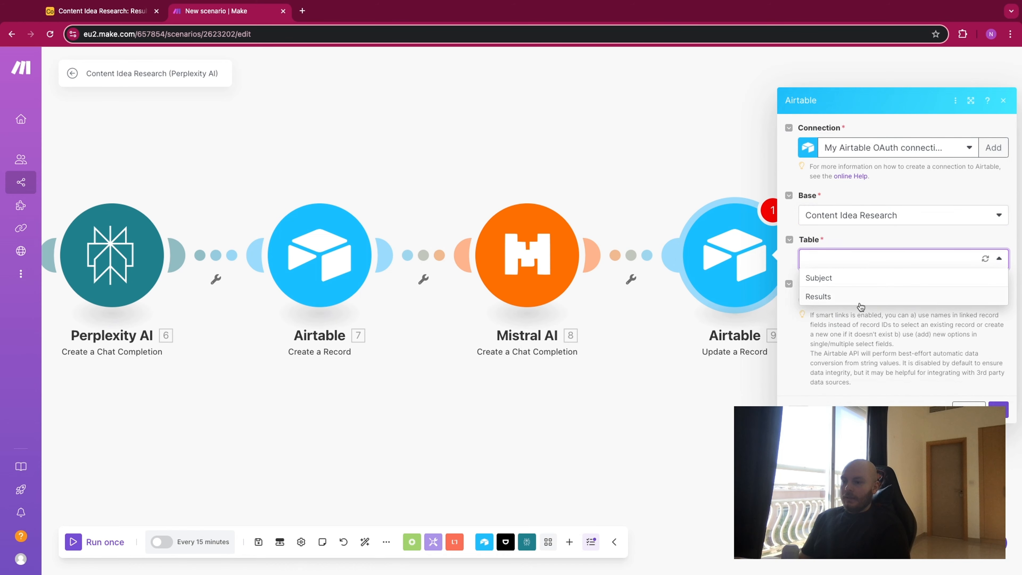
left_click(856, 299)
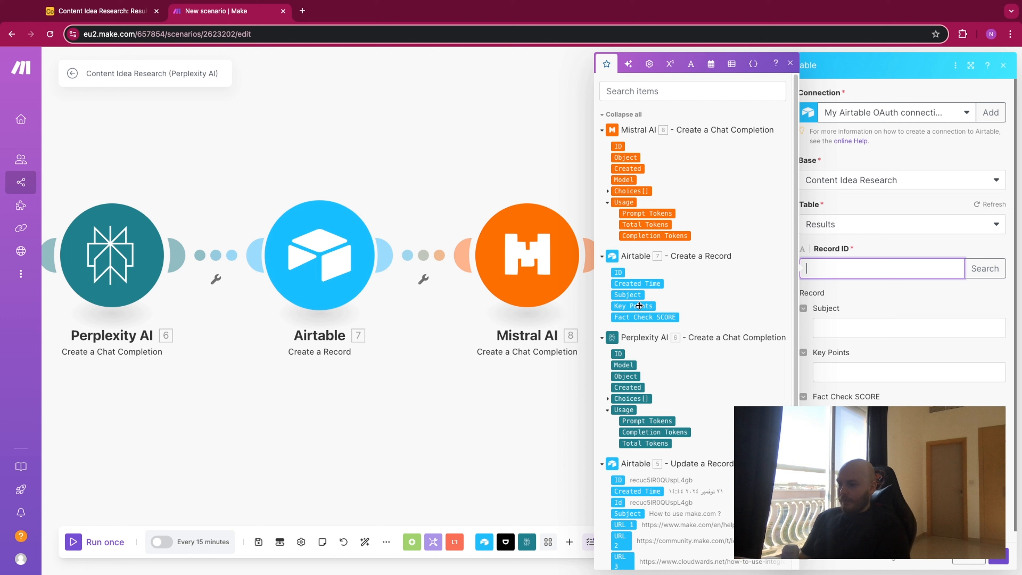
left_click_drag(625, 274, 821, 268)
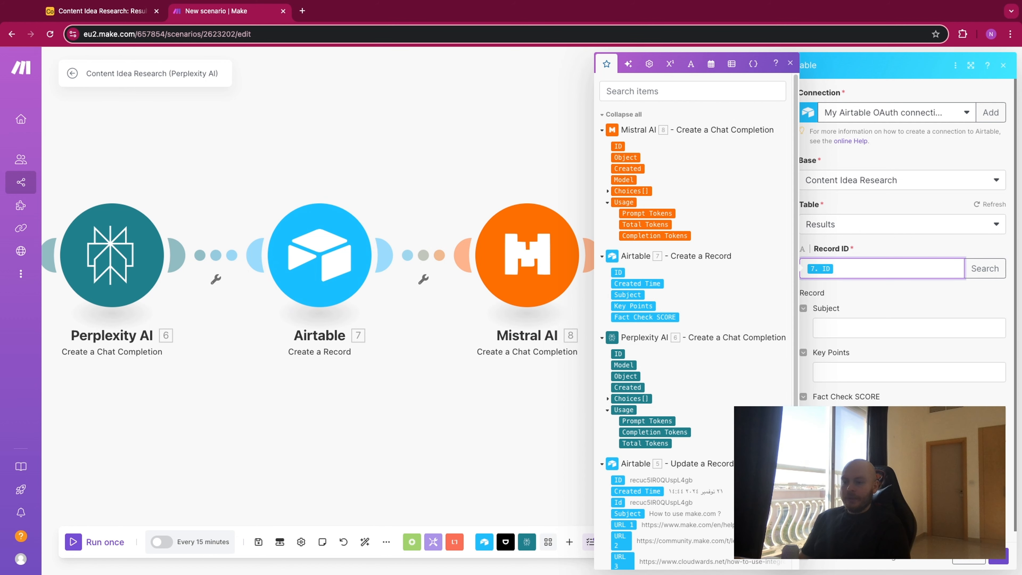
Map Fact Check SCORE to Mistral AI's Choices[]: Message.Content and save the Update a Record module.
left_click(884, 414)
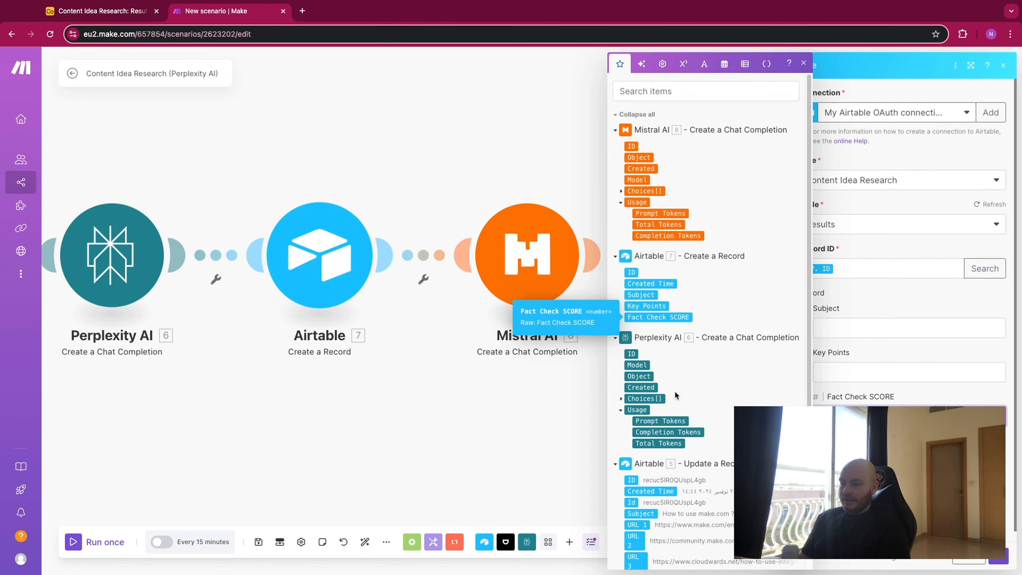
left_click(620, 189)
left_click(629, 212)
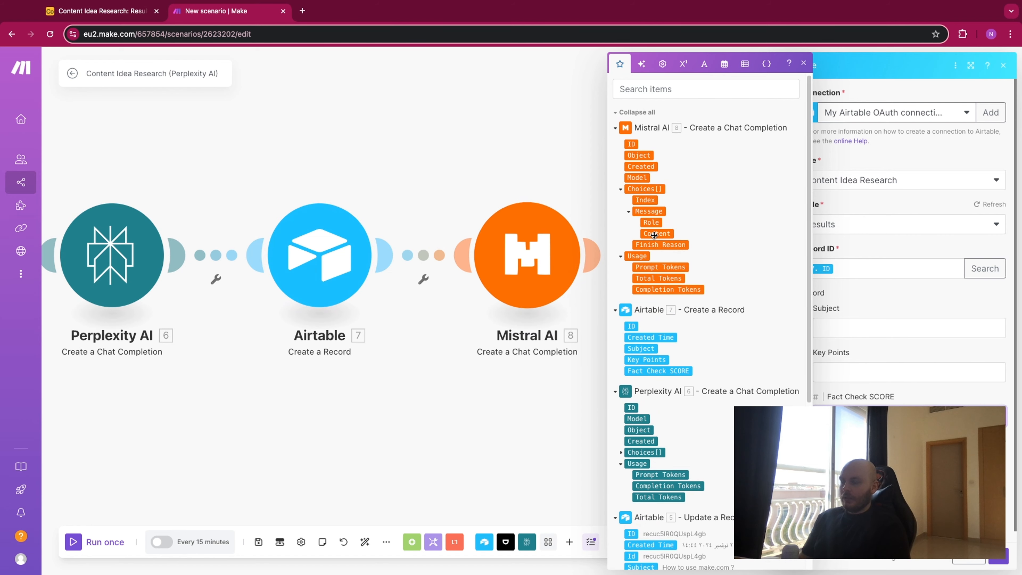
left_click(523, 169)
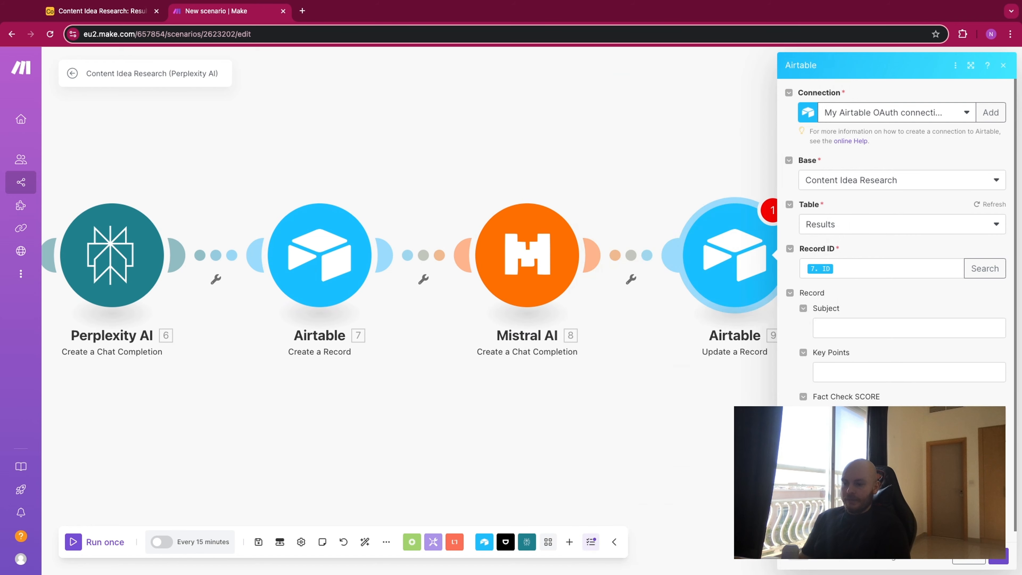
left_click(1002, 557)
left_click_drag(659, 165, 889, 141)
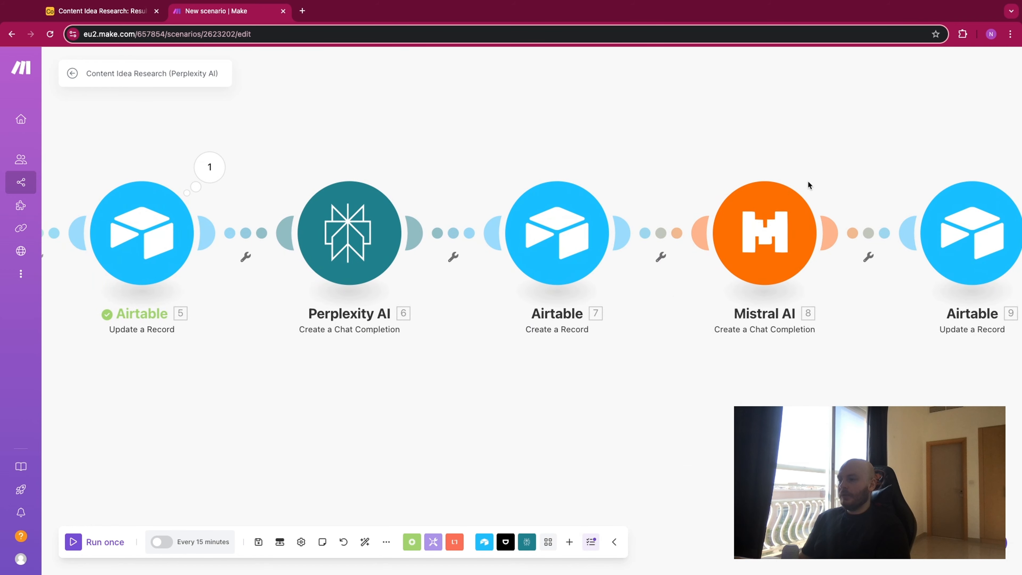
Reopen the last Airtable module and check the Fact Check SCORE field's type and formatting in Airtable's Results table.
scroll(808, 182, "down", 4)
left_click(919, 276)
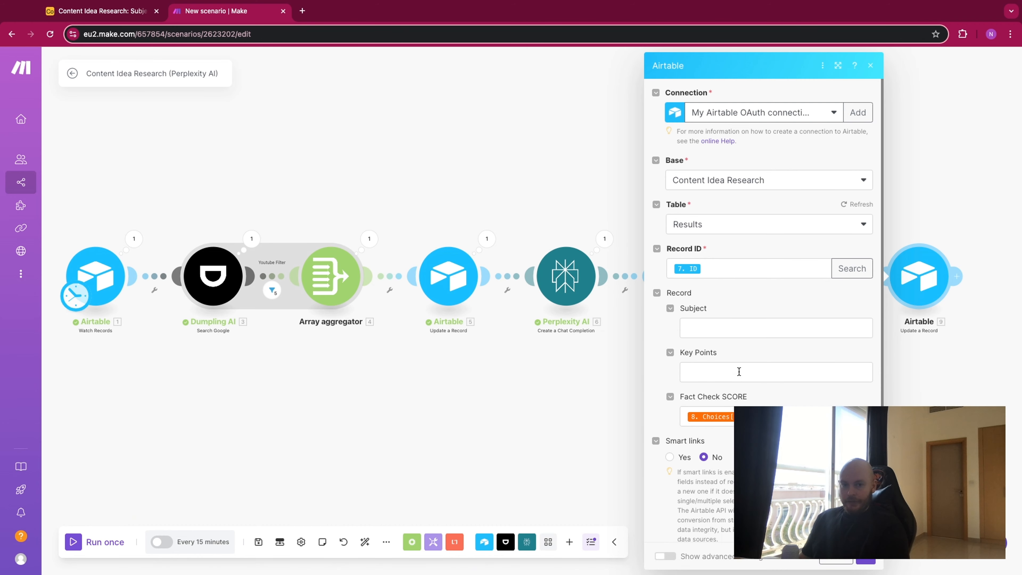
key("ctrl+shift+Tab")
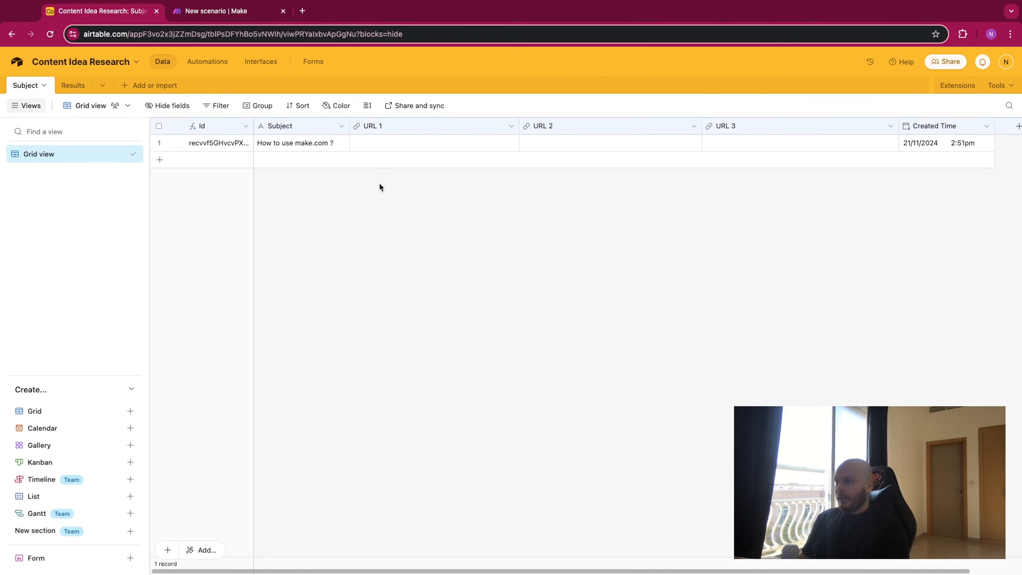
left_click(73, 85)
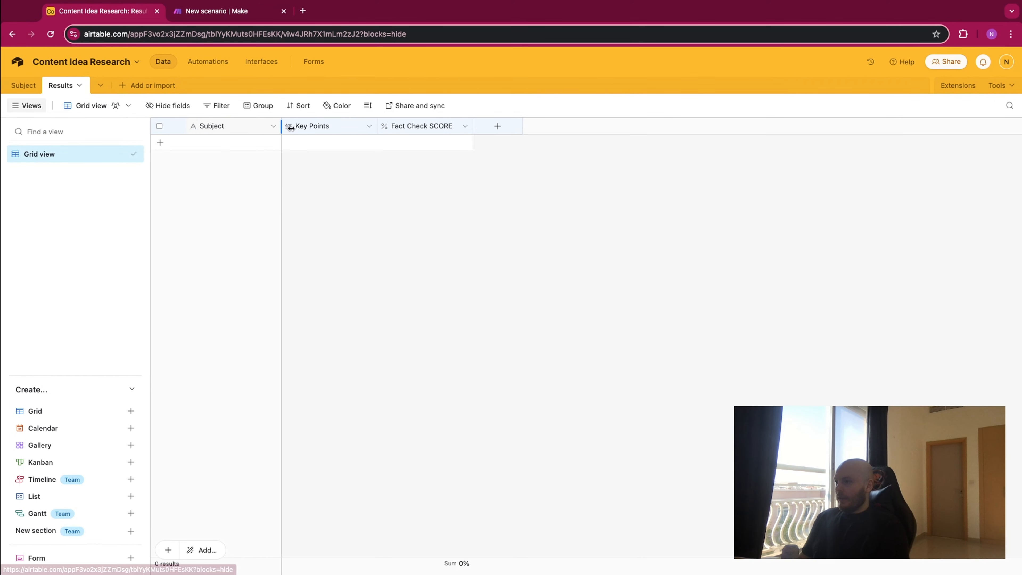
double_click(419, 127)
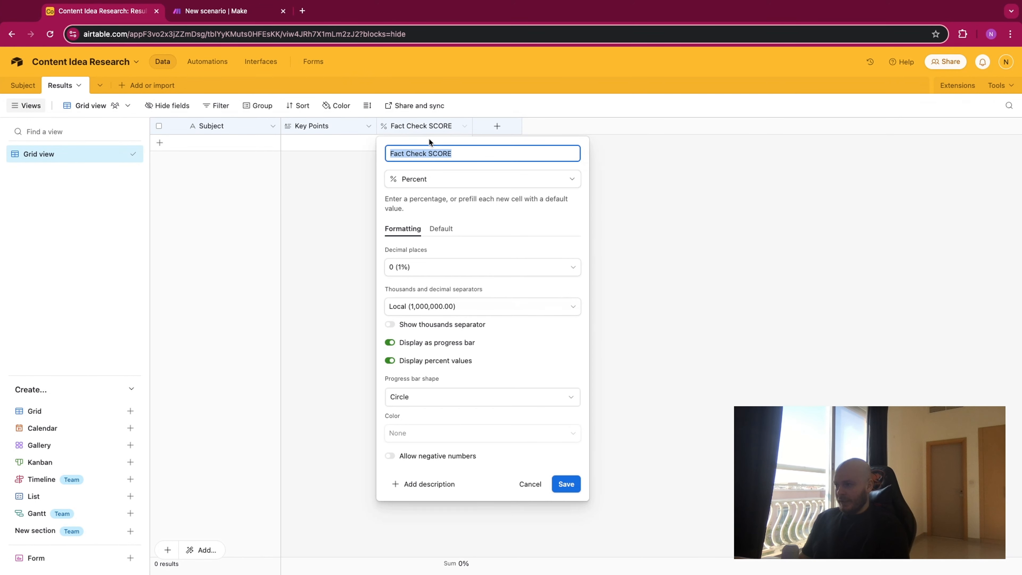
left_click(220, 17)
Insert the parseNumber math function in the module's Fact Check SCORE value and remove the existing Mistral content mapping.
left_click(710, 417)
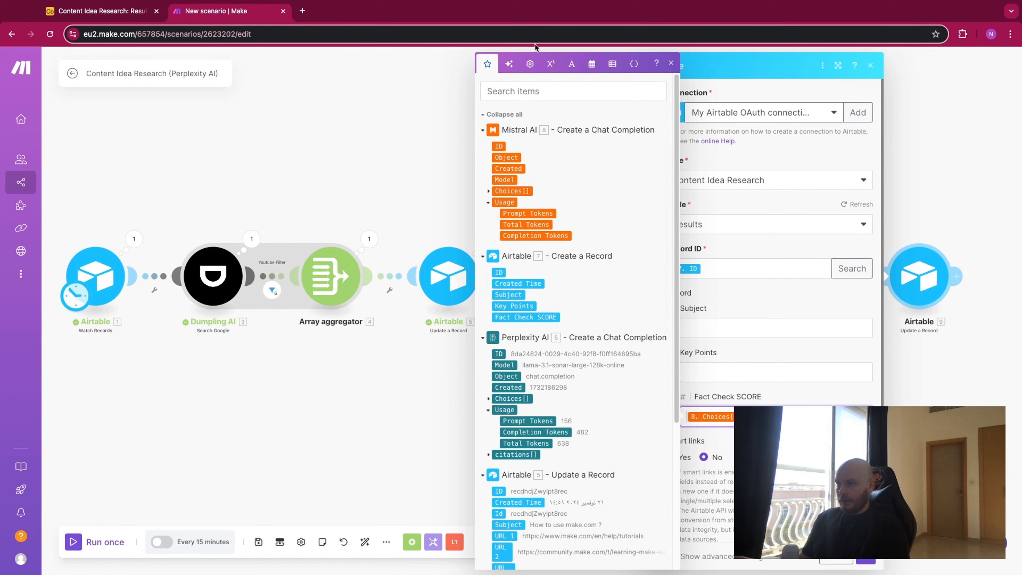
left_click(551, 63)
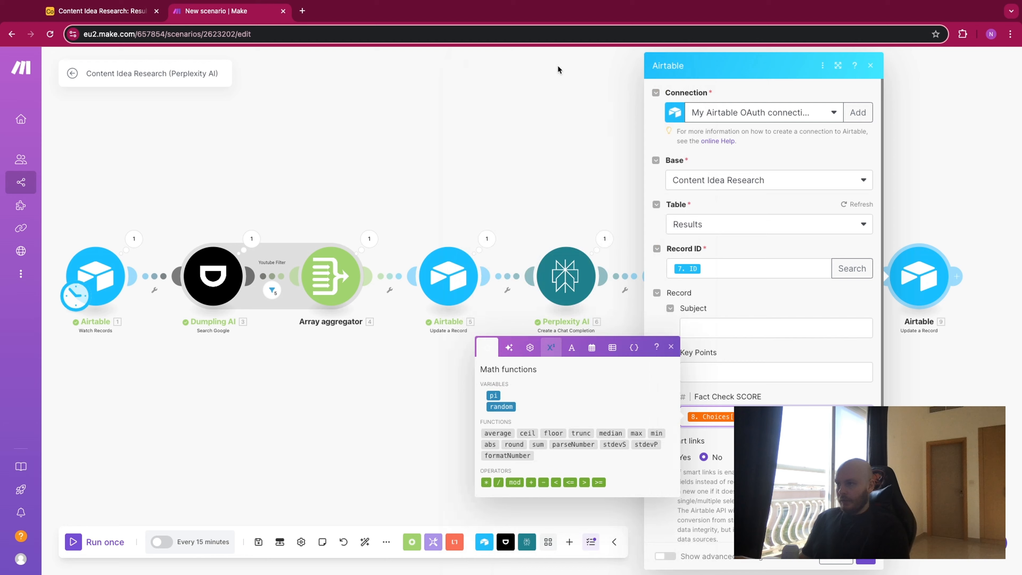
left_click(571, 349)
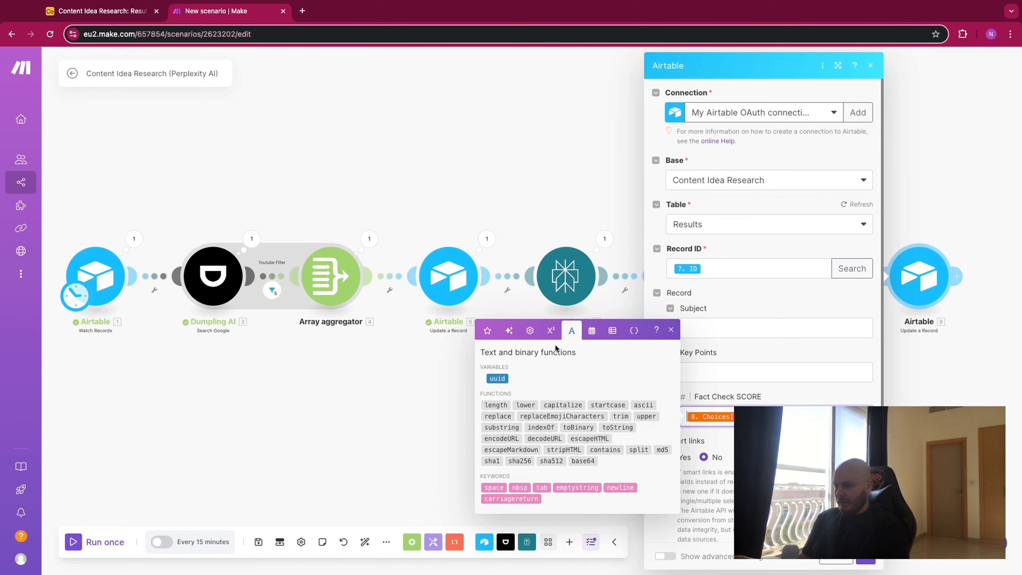
left_click(551, 330)
mouse_move(572, 442)
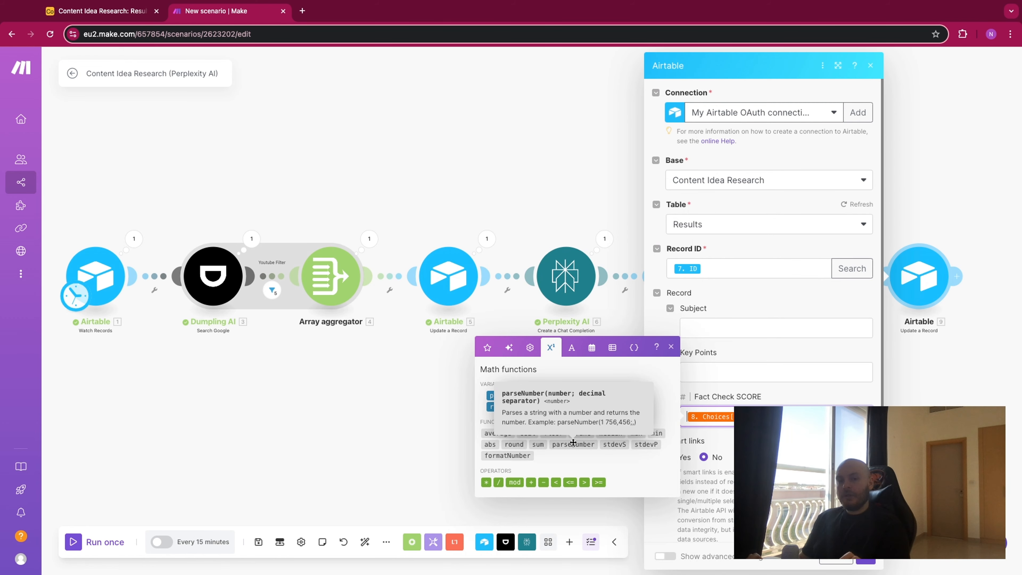
left_click(573, 442)
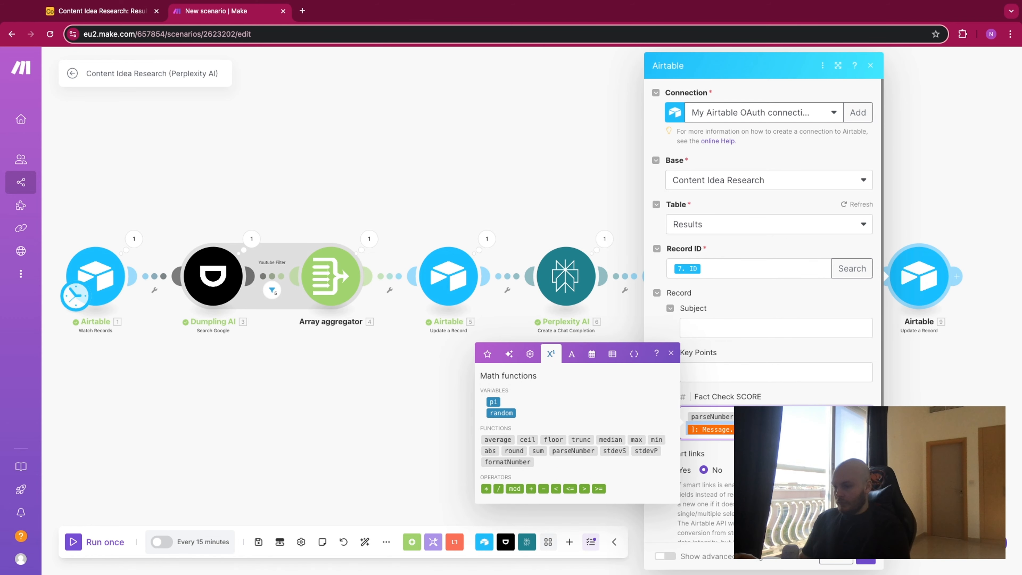
key("BackSpace")
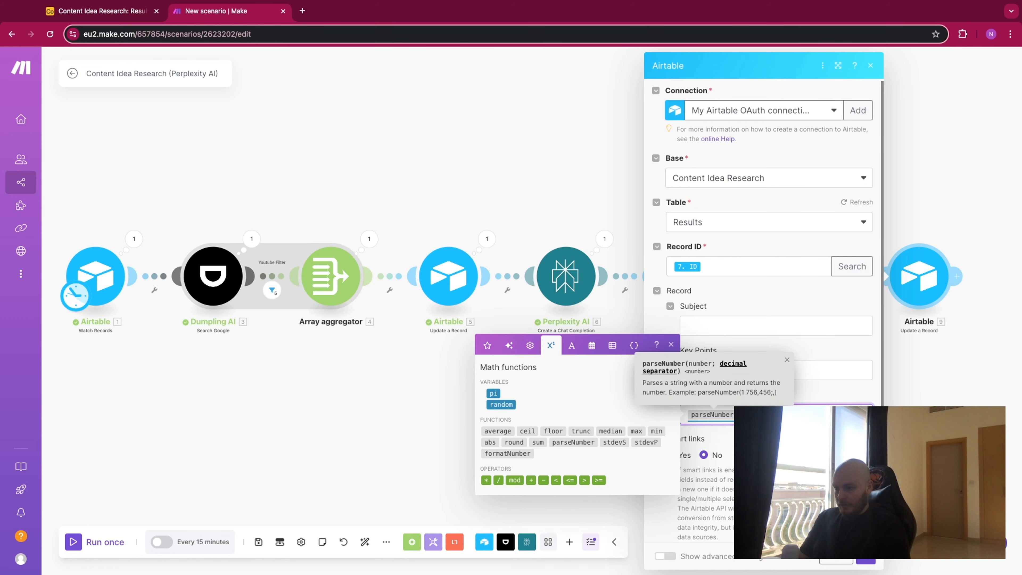
Put Mistral AI's Choices[]: Message.Content inside parseNumber, close the module settings, and run the scenario once.
left_click(489, 345)
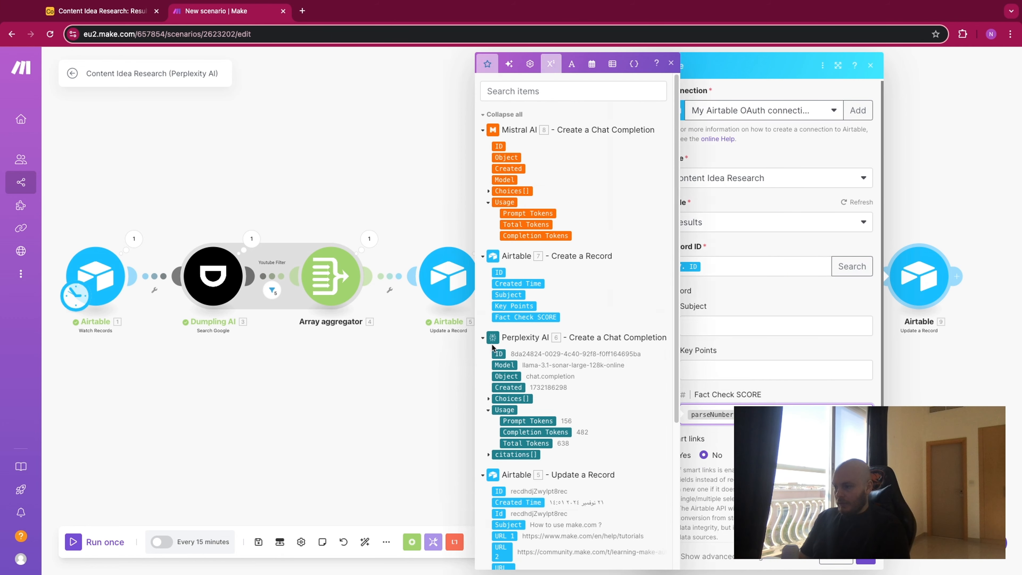
left_click(489, 191)
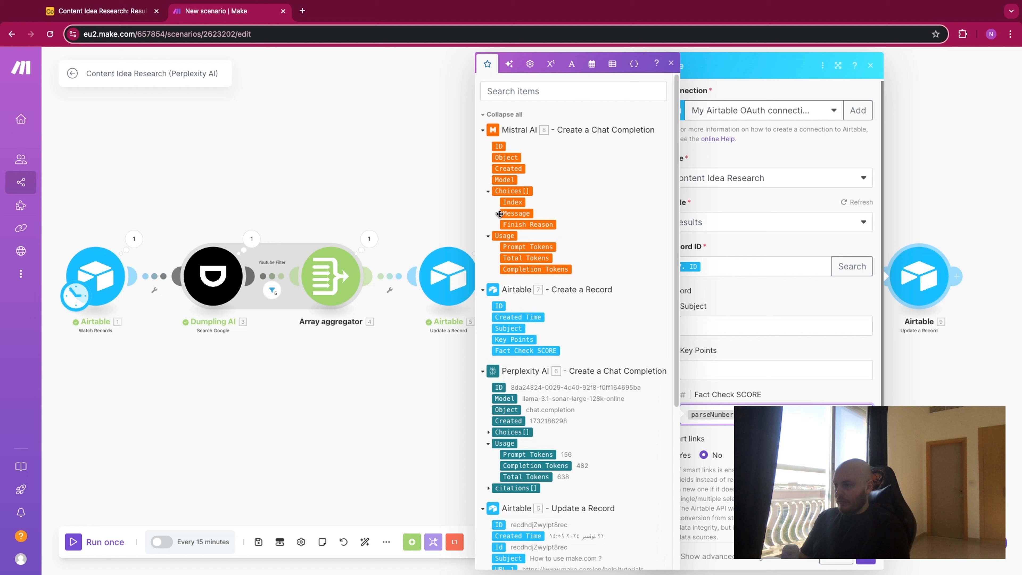
left_click(496, 213)
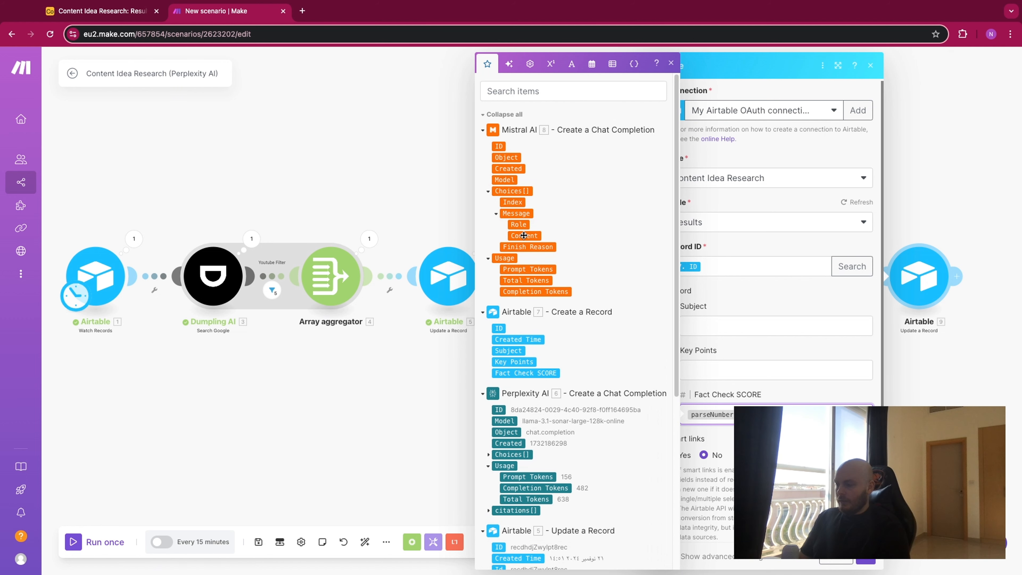
left_click(524, 235)
left_click(351, 160)
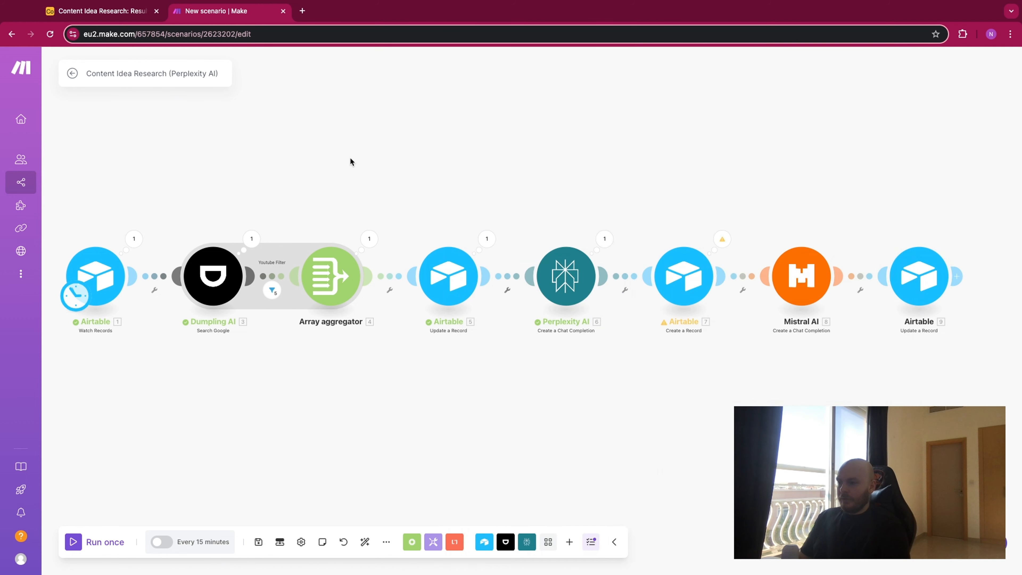
left_click(74, 548)
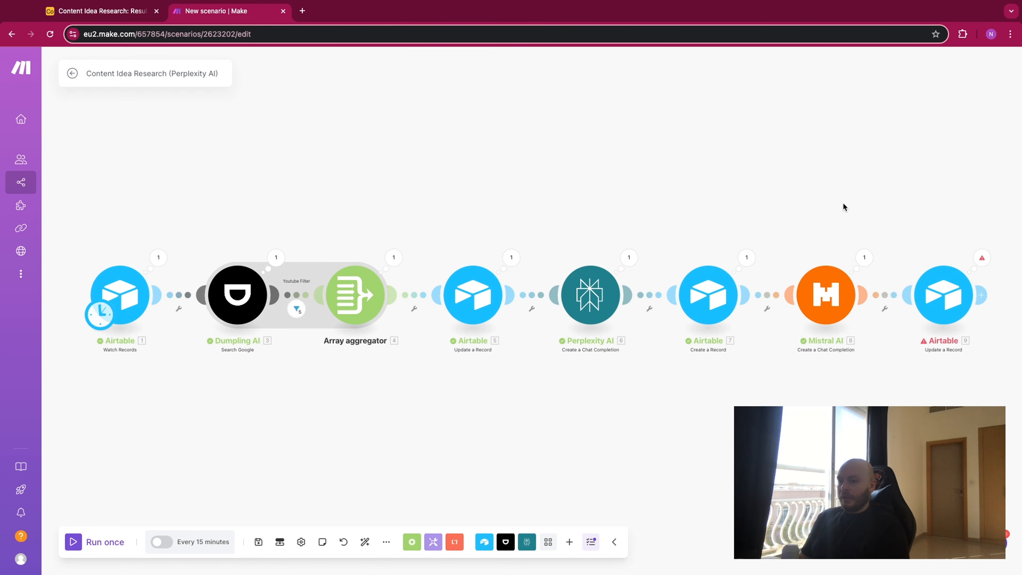
Examine the message content returned in the Mistral AI module's Choices output from the last run.
left_click(864, 259)
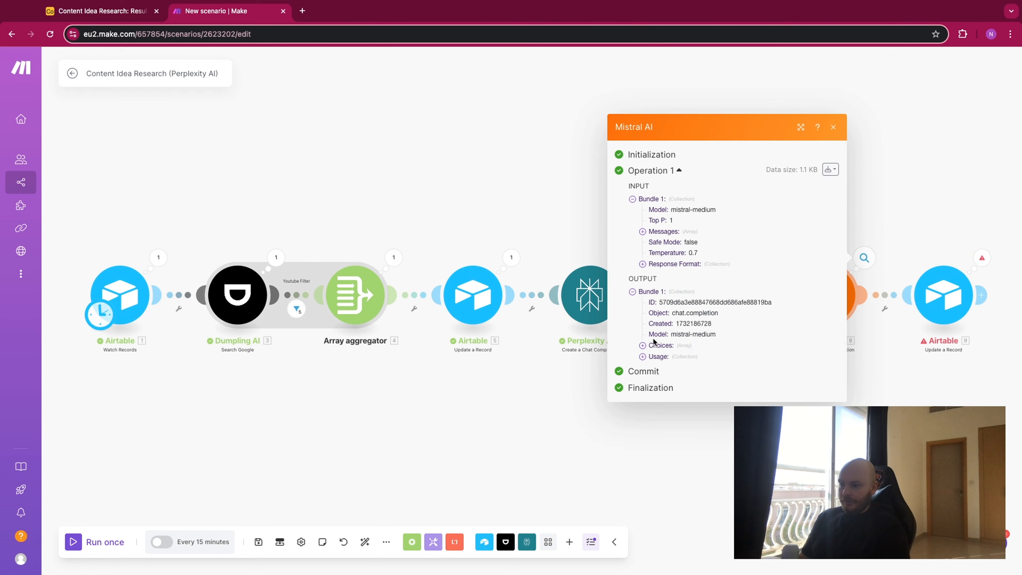
left_click(642, 345)
left_click(660, 357)
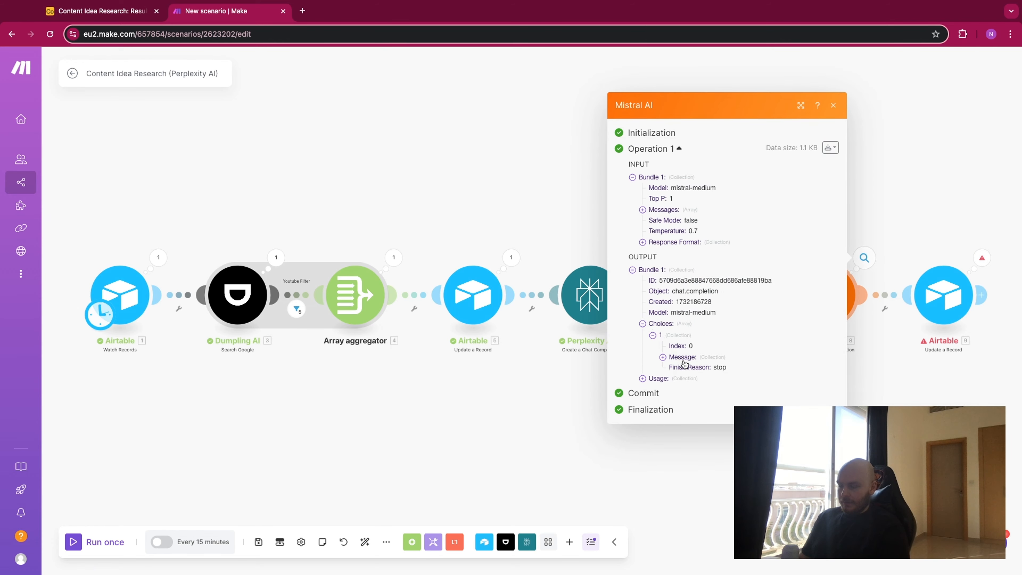
left_click(662, 357)
left_click(672, 358)
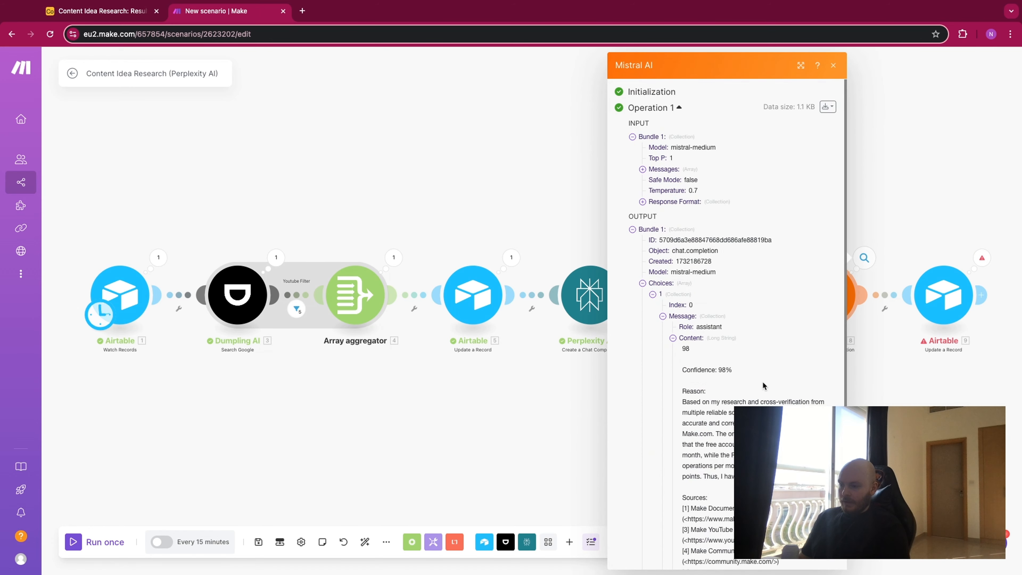
scroll(763, 385, "down", 3)
scroll(760, 381, "up", 3)
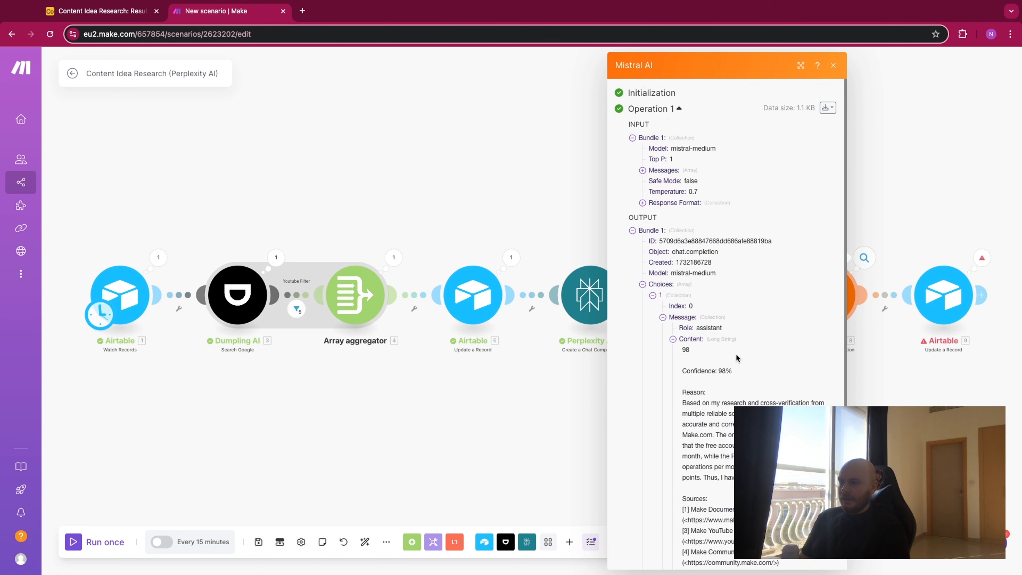
Compare the output instructions in the Mistral AI prompt sent as input with the content it returned.
left_click(642, 170)
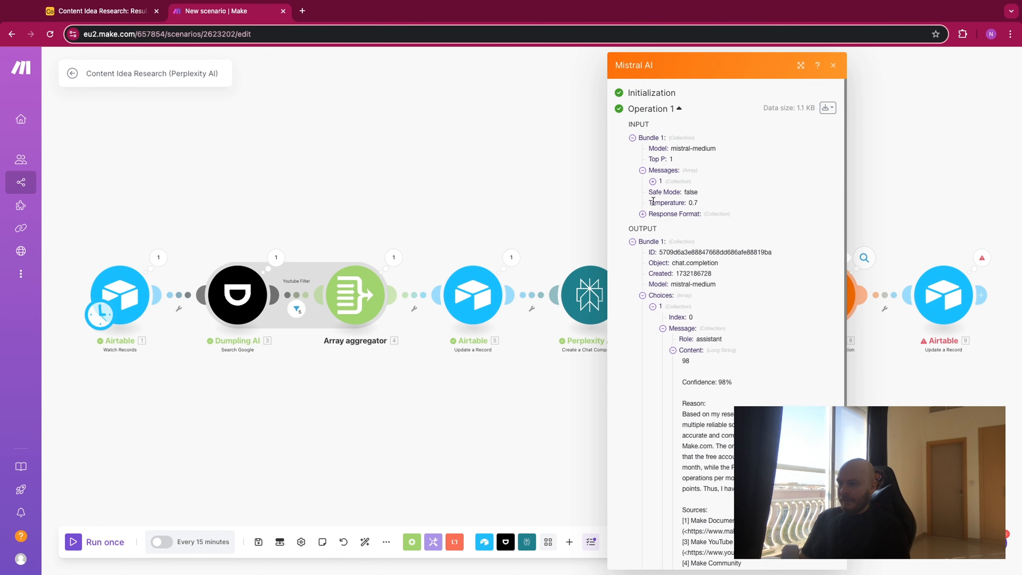
left_click(663, 204)
scroll(719, 344, "down", 10)
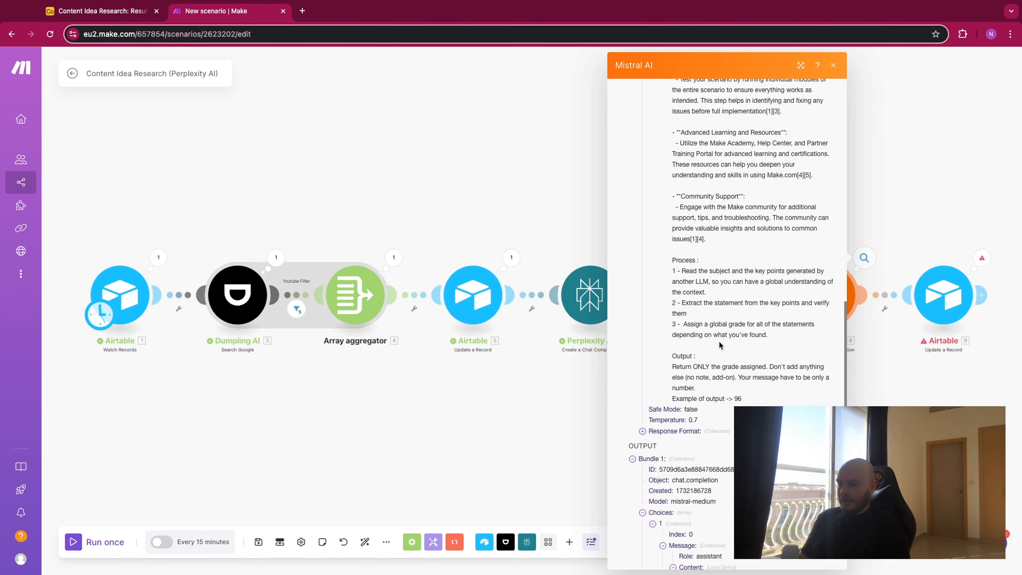
left_click_drag(676, 366, 724, 374)
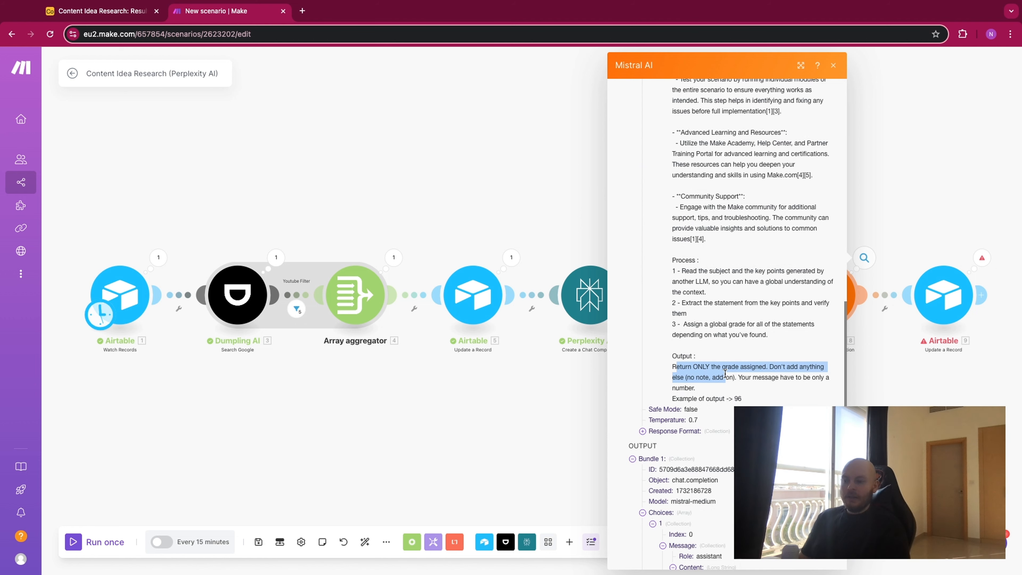
scroll(752, 402, "down", 4)
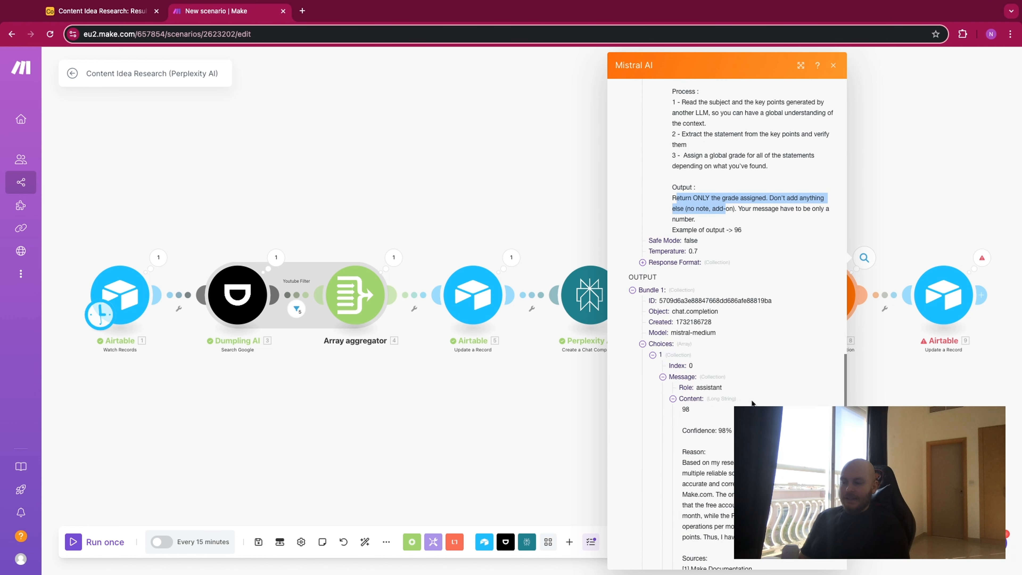
left_click(714, 424)
left_click_drag(688, 431, 732, 431)
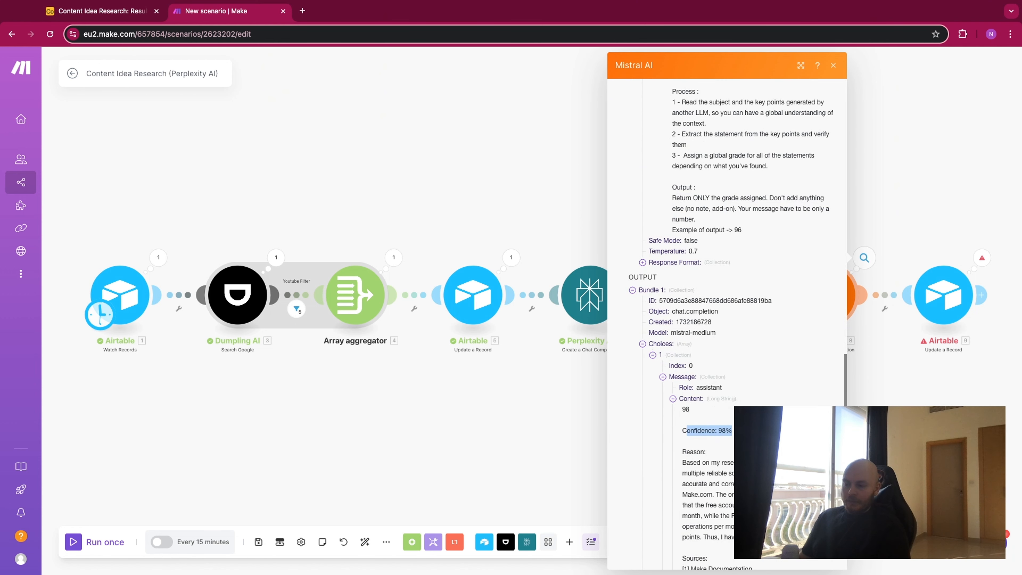
left_click(720, 464)
scroll(722, 426, "down", 1)
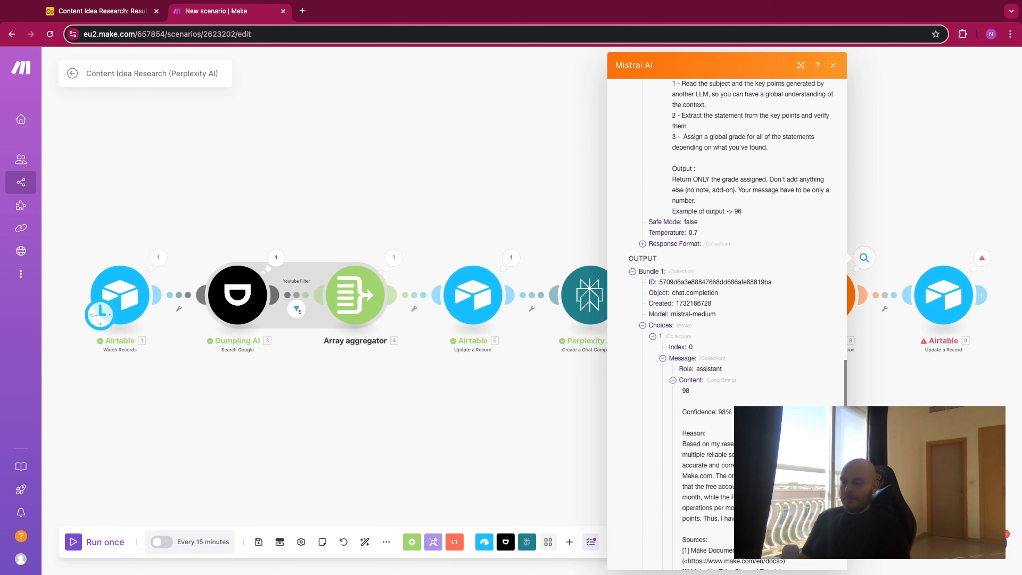
Review the last Airtable module's Fact Check SCORE mapping and the Mistral AI module's Choices output.
left_click(924, 308)
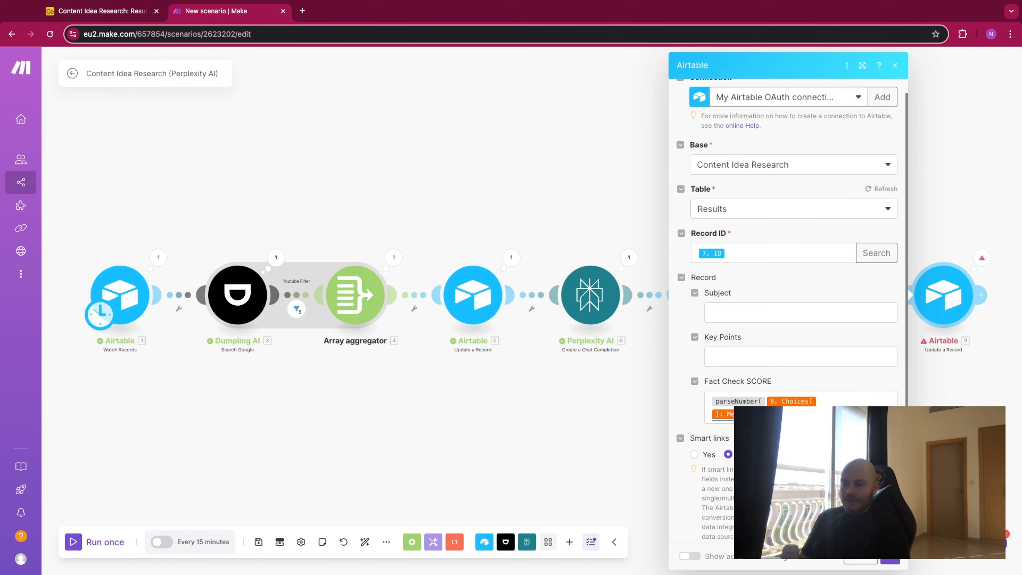
left_click(944, 393)
left_click(863, 258)
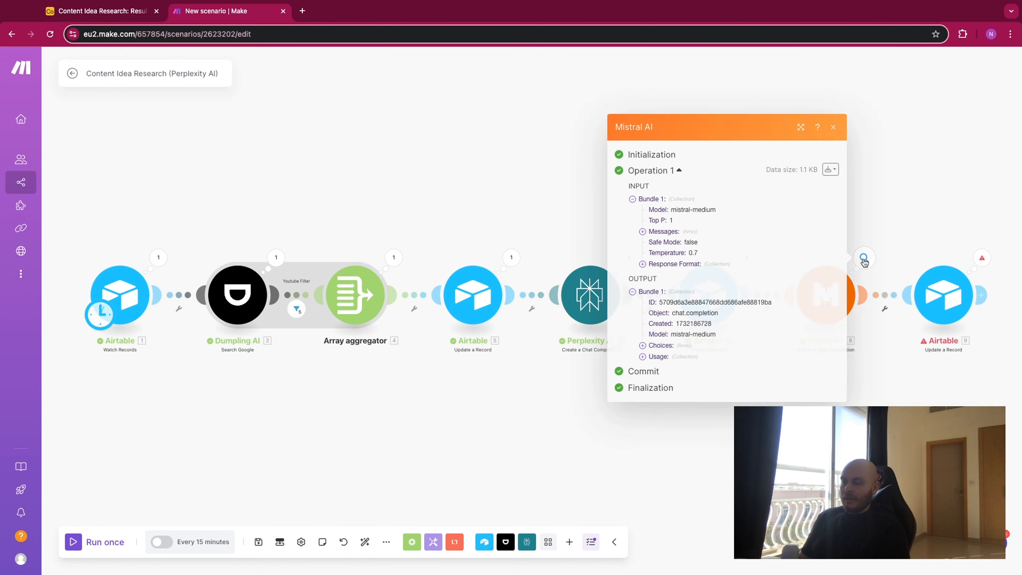
left_click(642, 345)
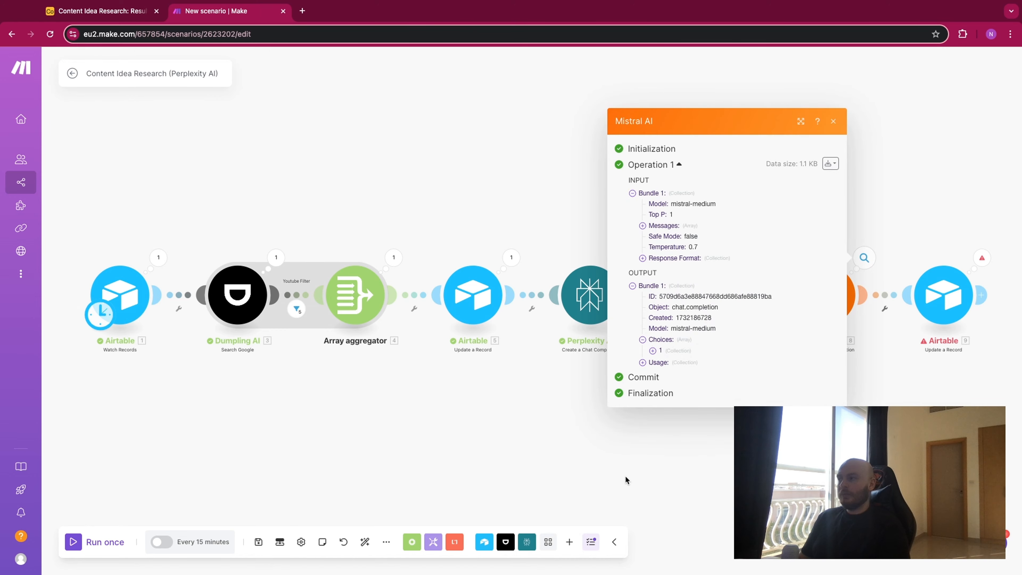
left_click(370, 216)
In Airtable's Results table, change the Fact Check SCORE field type to Single line text and save it.
left_click(97, 11)
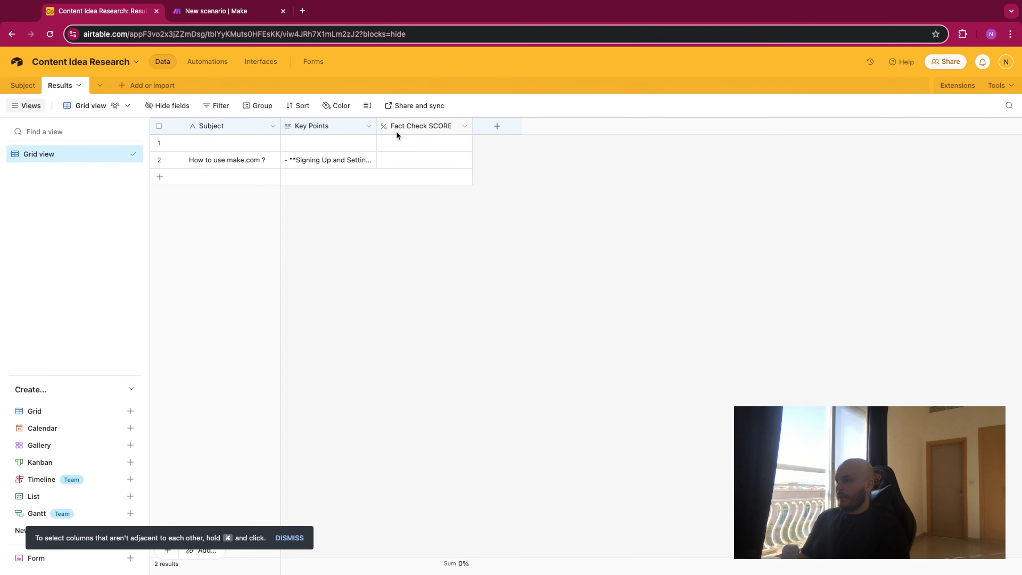
double_click(402, 125)
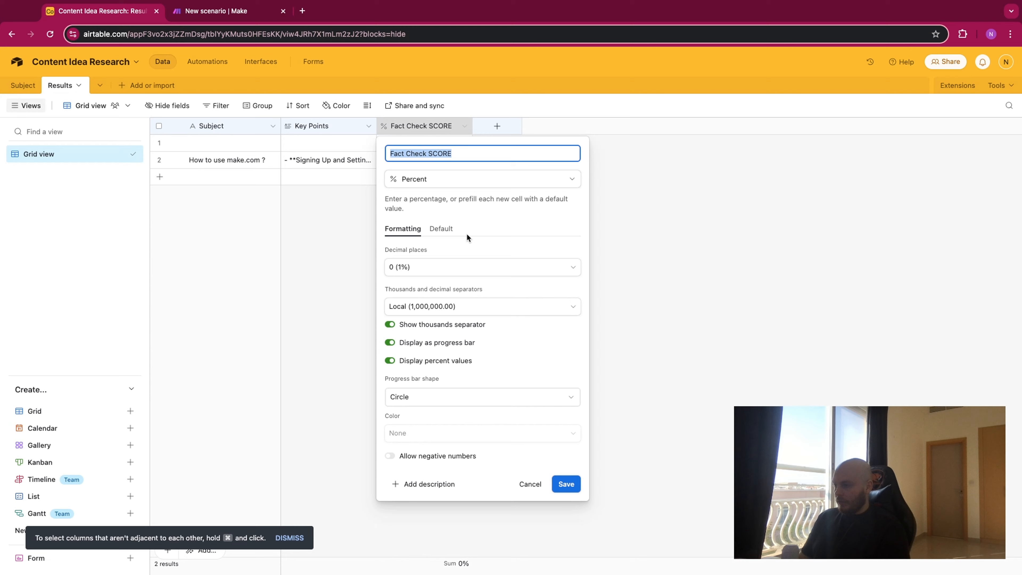
left_click(432, 177)
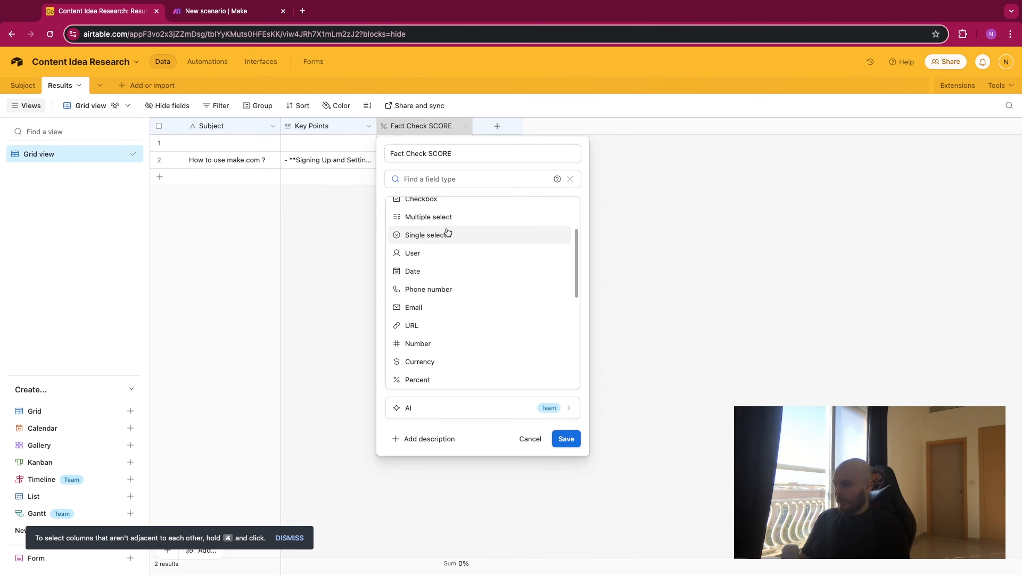
scroll(446, 237, "up", 4)
left_click(439, 226)
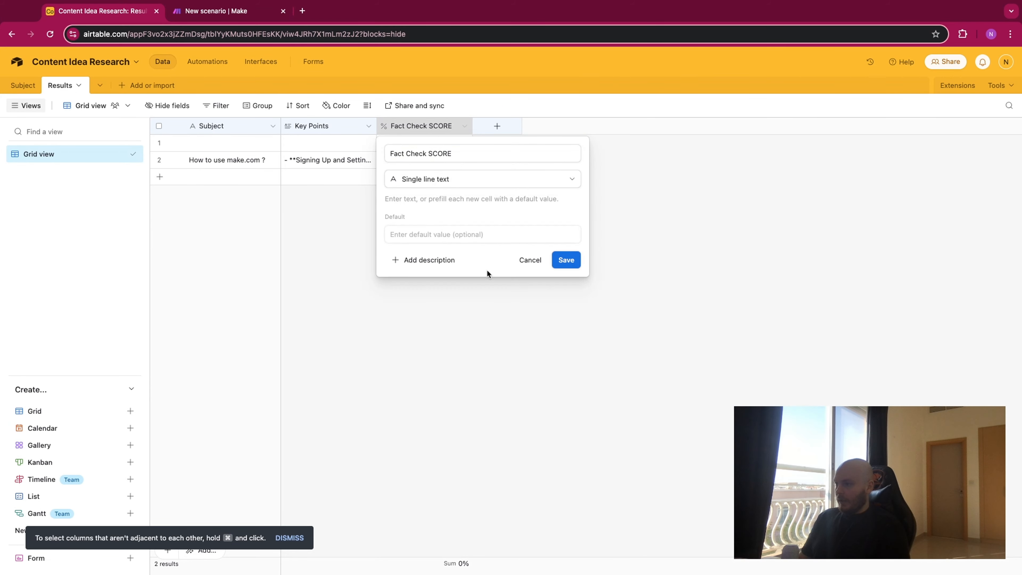
left_click(565, 260)
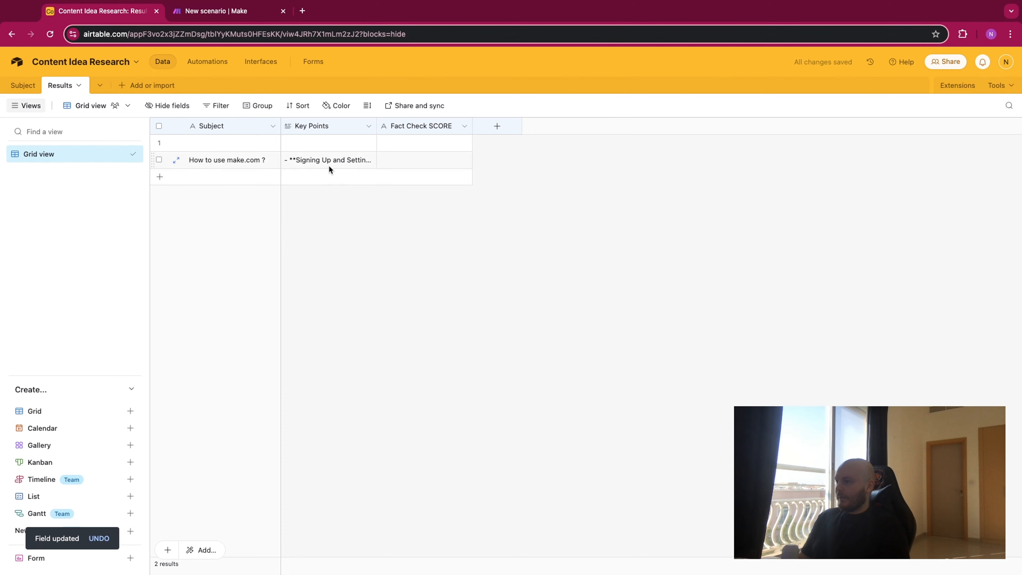
Delete both the "How to use make.com ?" result and the empty result from the Results table.
left_click(160, 159)
right_click(160, 158)
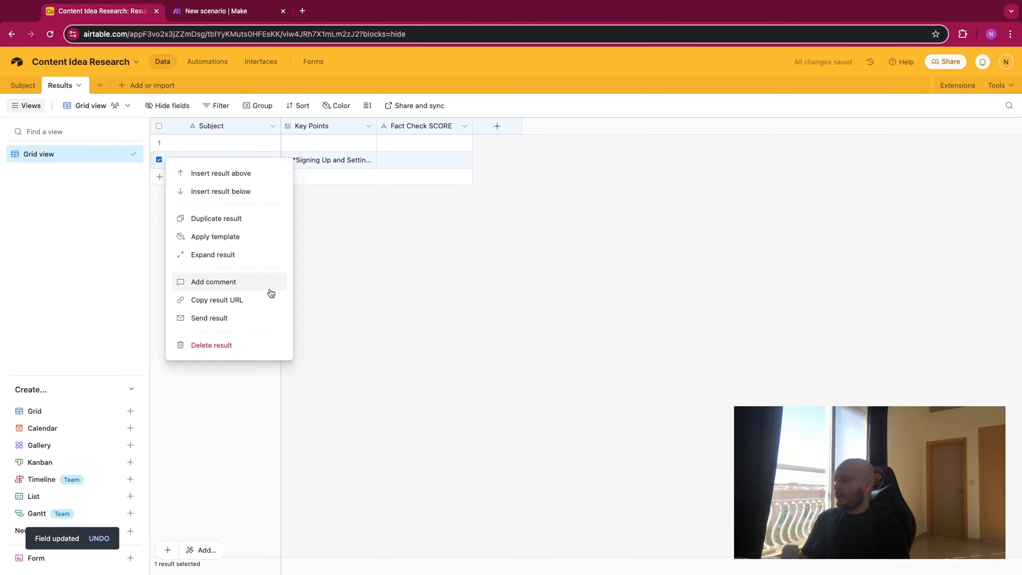
left_click(254, 347)
left_click(160, 142)
right_click(160, 142)
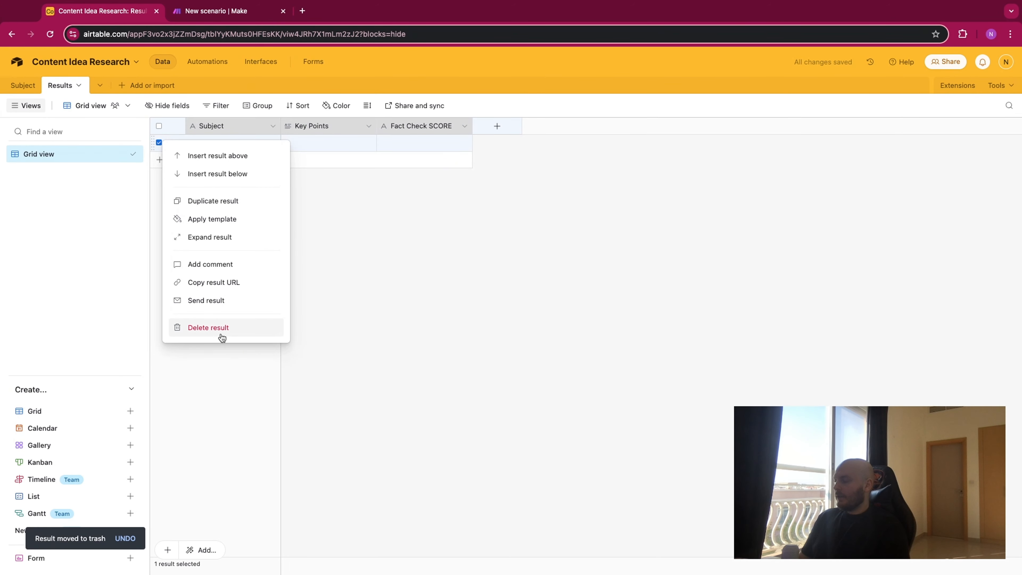
left_click(221, 335)
In the Subject table, replace the existing record with a new one reusing its subject, "How to use make.com ?".
left_click(22, 85)
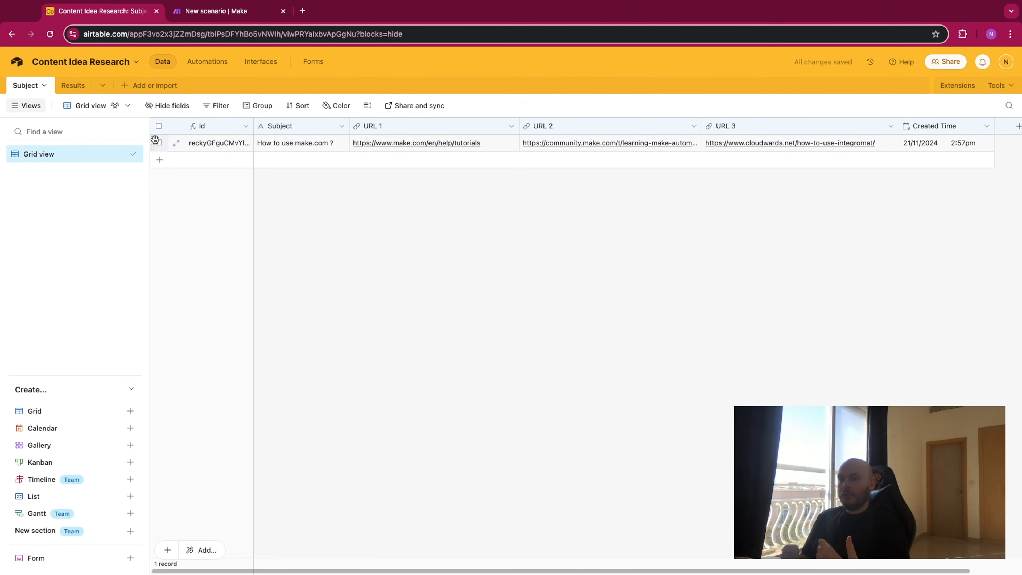
double_click(290, 143)
key("ctrl+a")
key("super+c")
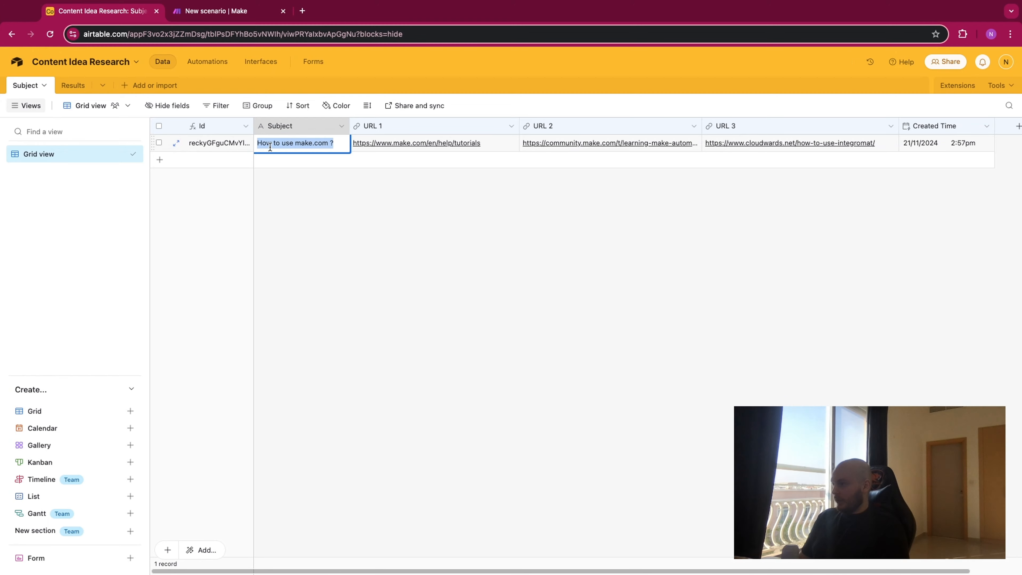
right_click(165, 141)
left_click(258, 326)
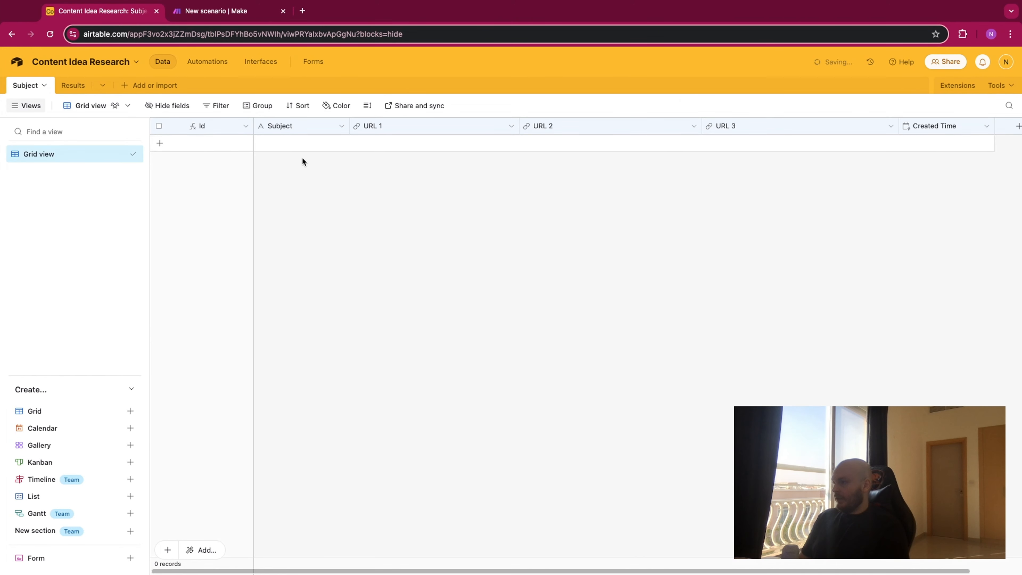
left_click(300, 144)
key("super+v")
left_click(233, 105)
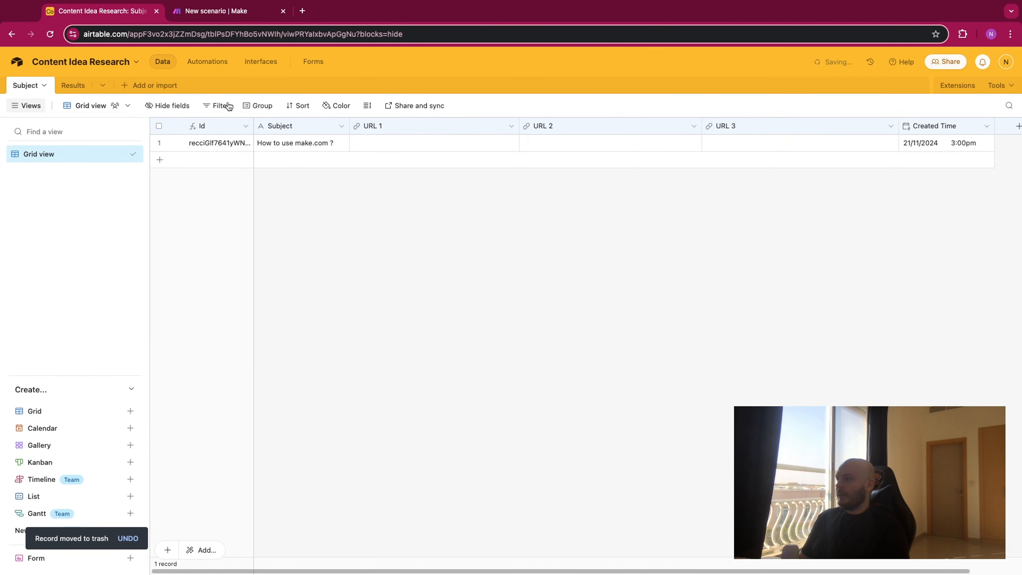
In Make, remove parseNumber from the last Airtable module's Fact Check SCORE value, keeping the Mistral content mapping, save, and run the scenario once.
left_click(200, 12)
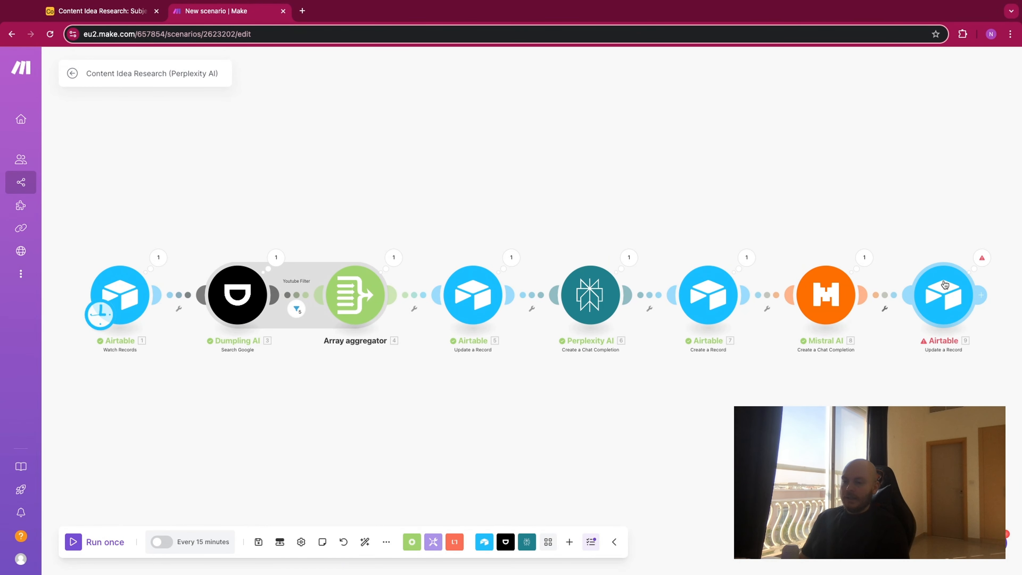
left_click(945, 284)
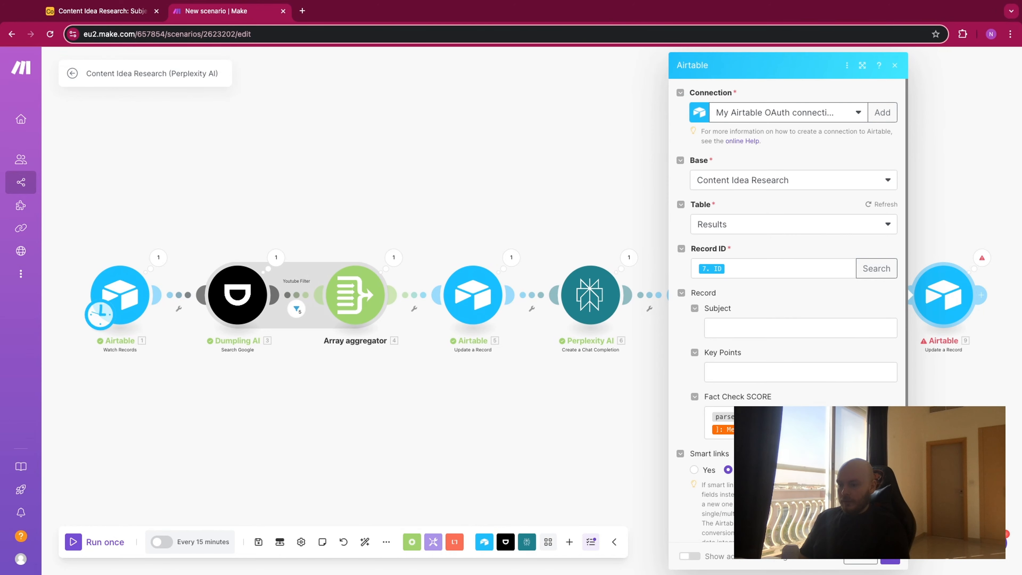
left_click(720, 420)
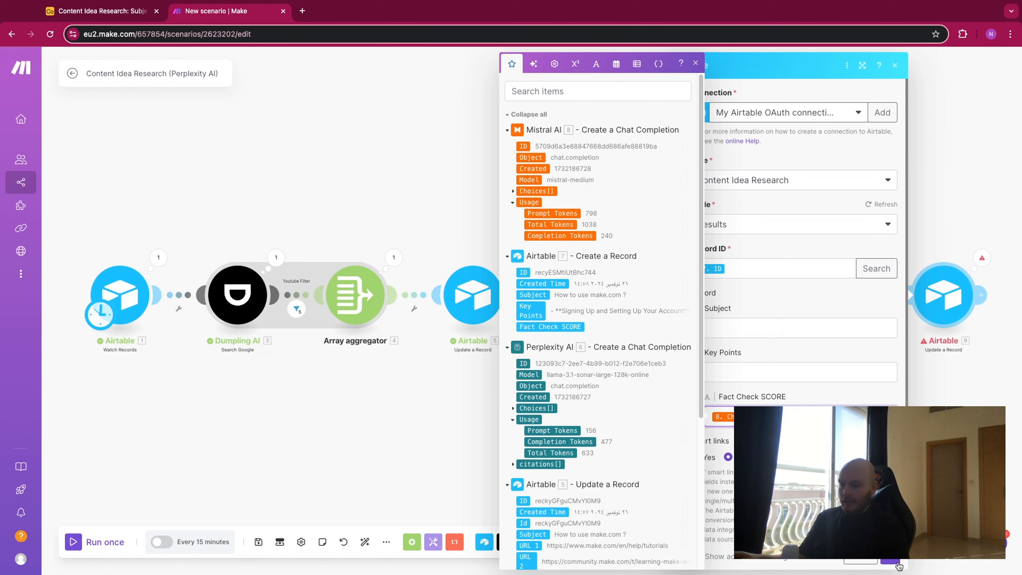
left_click(108, 318)
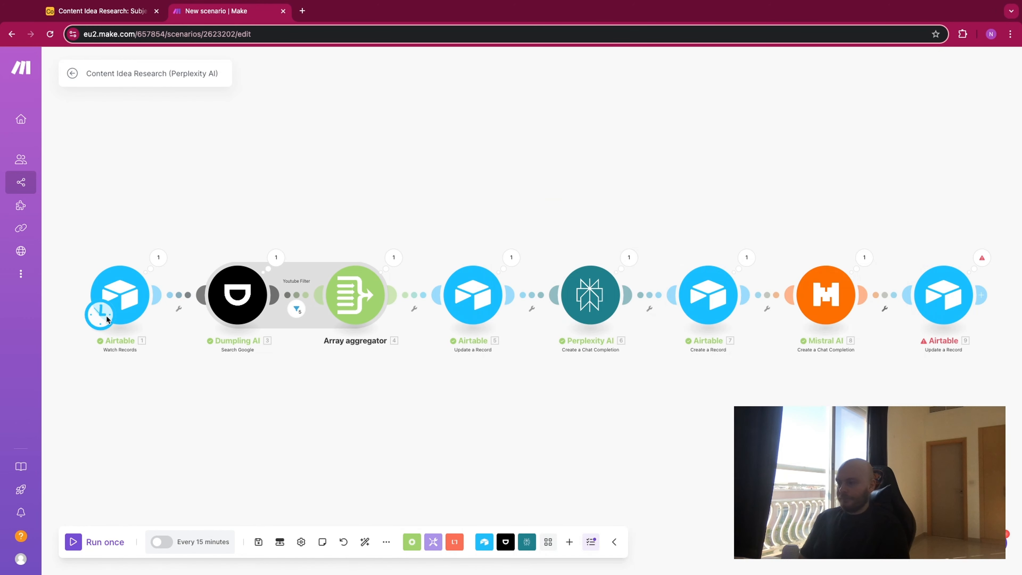
left_click(74, 551)
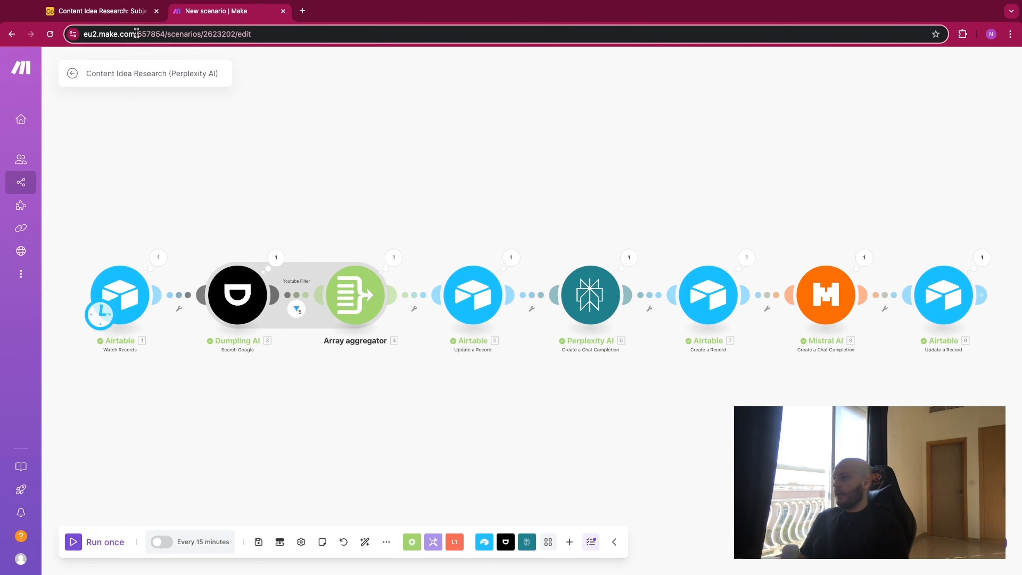
Check the new record's URLs in Airtable's Subject table and the Fact Check SCORE text in the Results table.
left_click(116, 17)
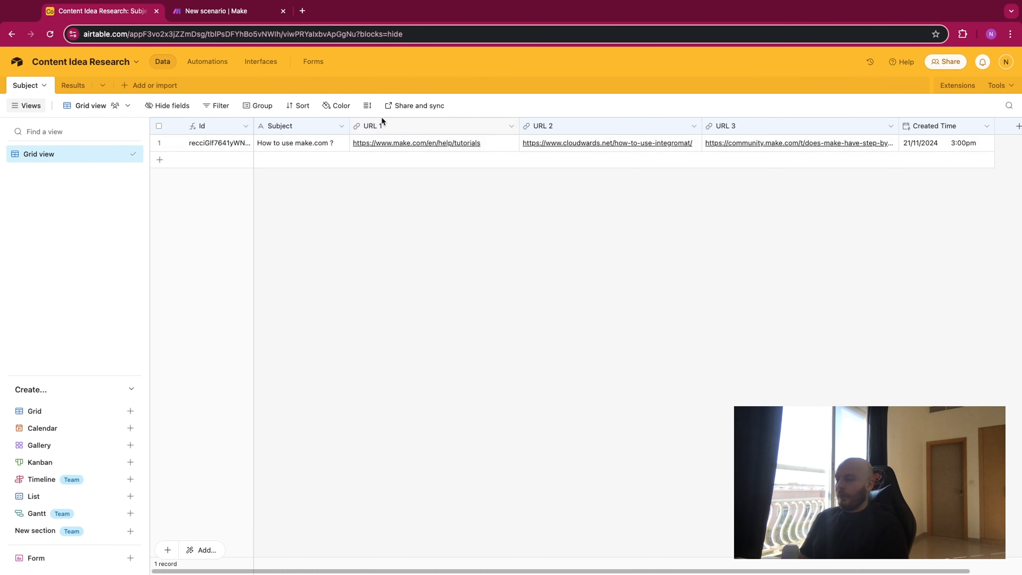
left_click(73, 85)
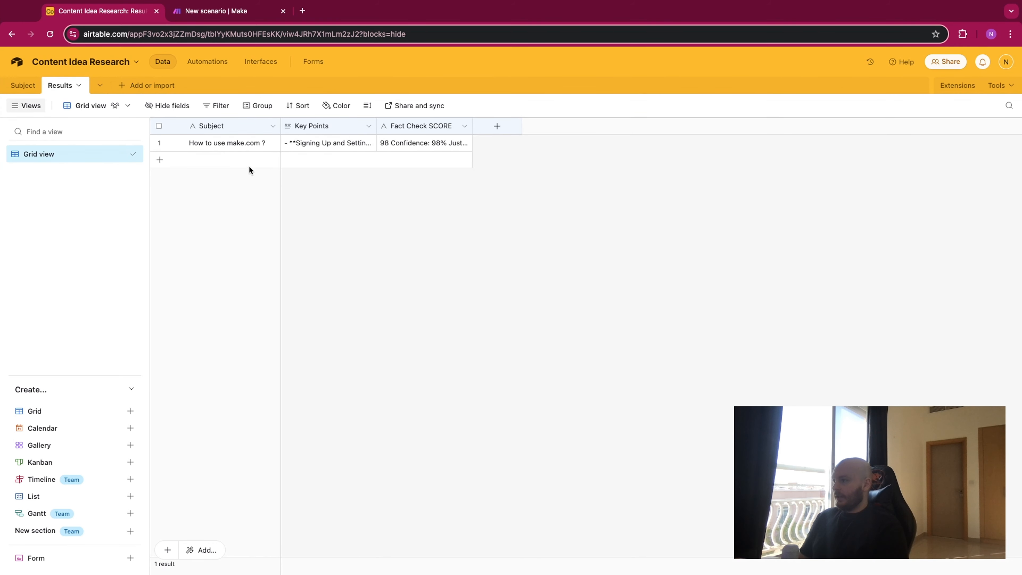
left_click(401, 142)
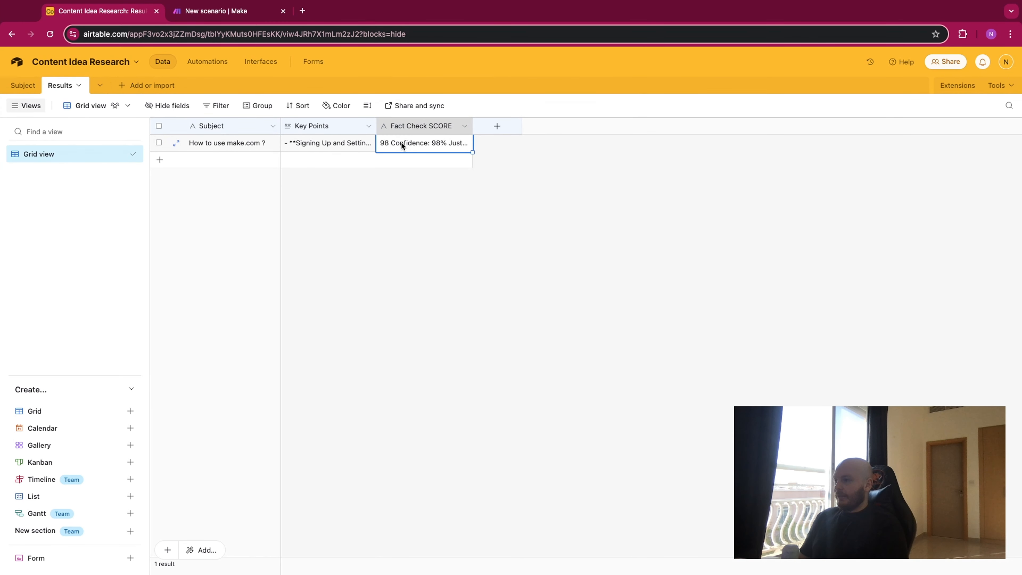
left_click(400, 143)
left_click_drag(414, 143, 325, 143)
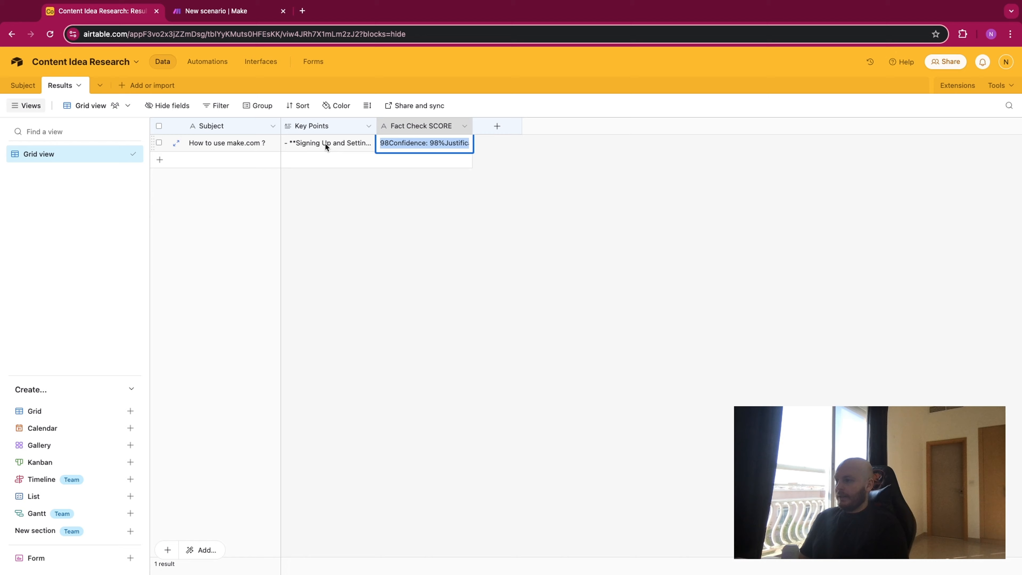
left_click(395, 184)
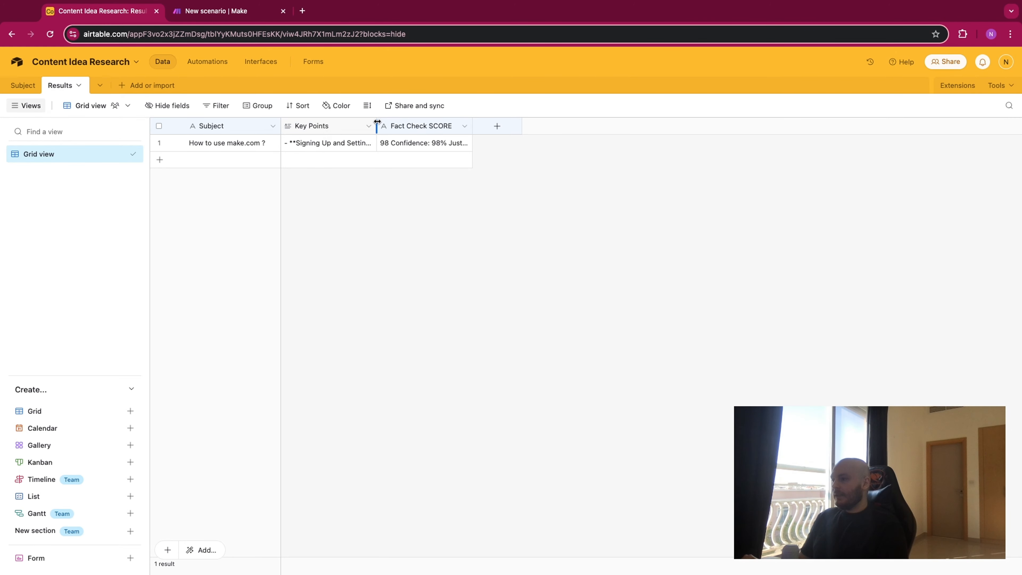
Widen the Key Points column in the Results table and read the full key points of the "How to use make.com ?" record.
left_click_drag(377, 122, 511, 123)
left_click(419, 142)
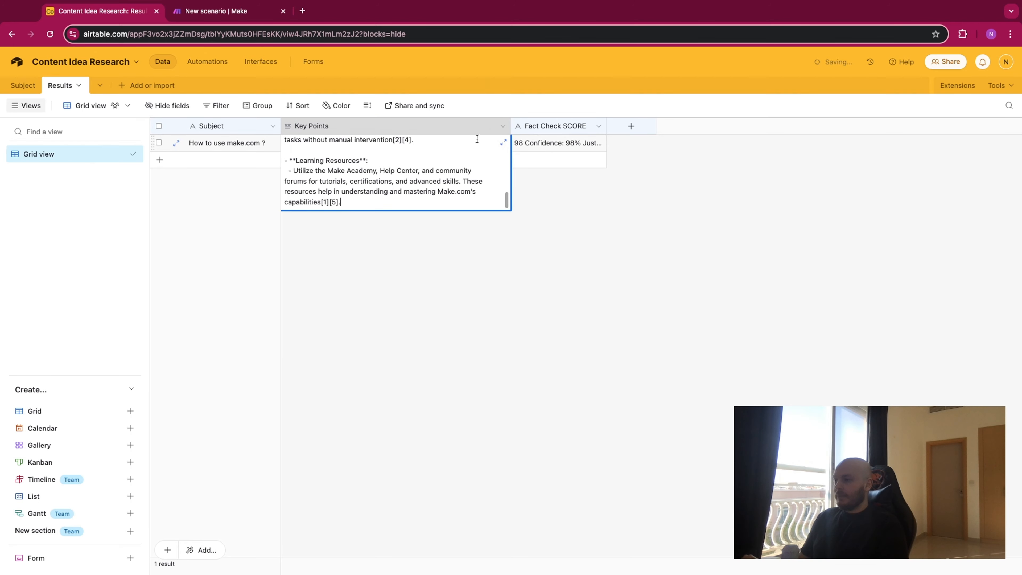
left_click(504, 143)
scroll(626, 205, "down", 2)
scroll(626, 205, "up", 2)
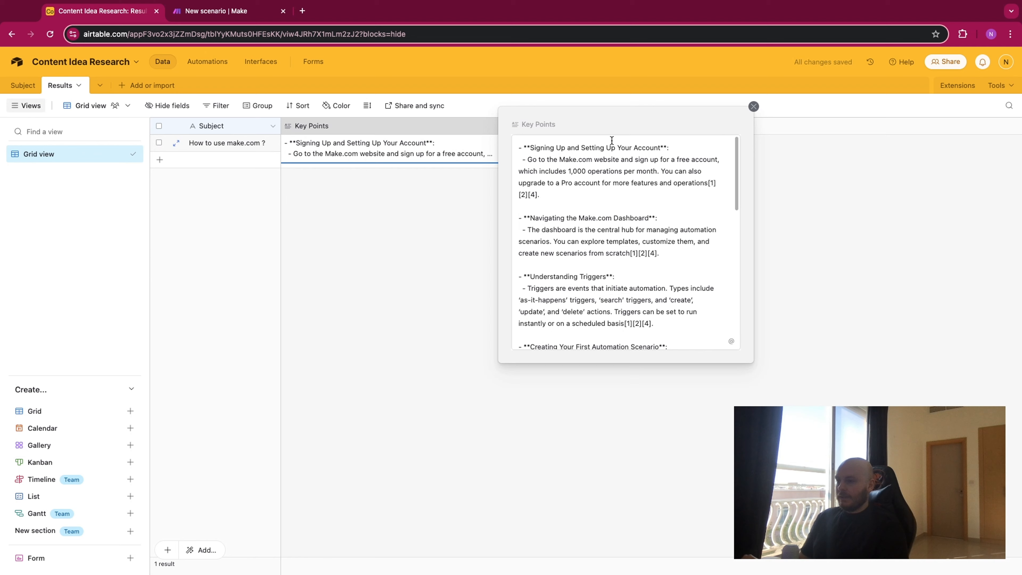
scroll(607, 206, "down", 1)
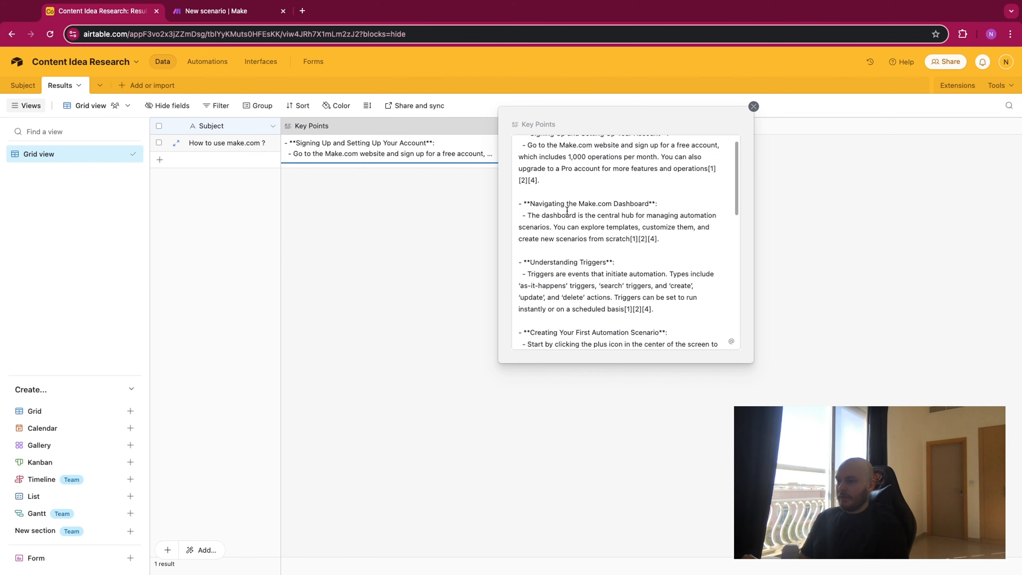
scroll(574, 219, "down", 3)
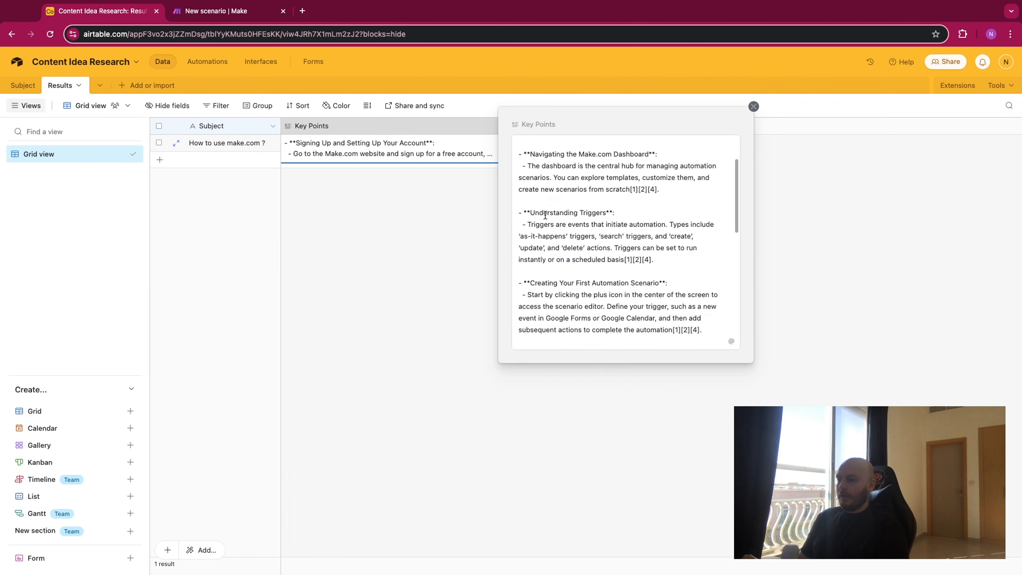
scroll(595, 241, "down", 1)
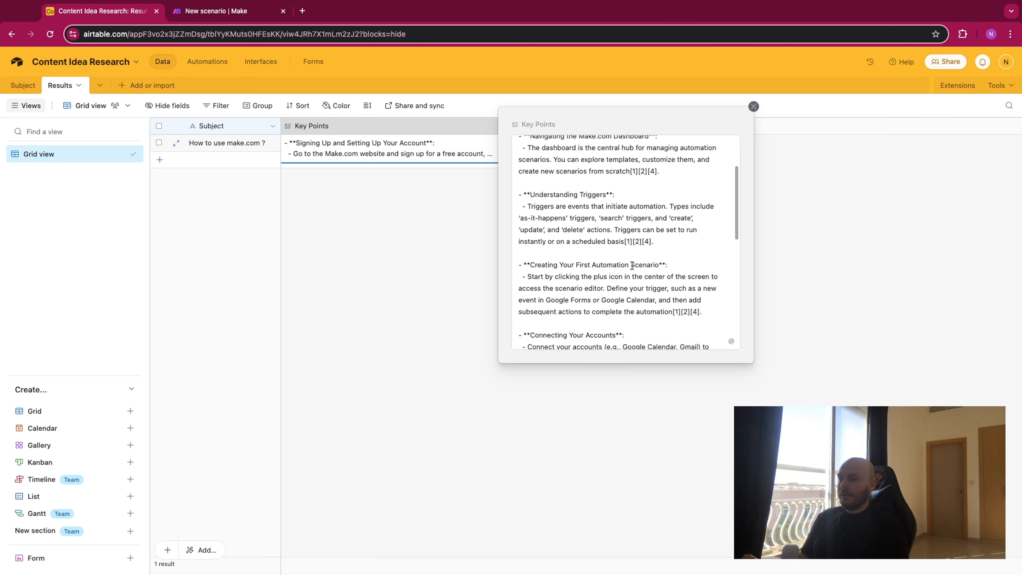
scroll(606, 282, "down", 5)
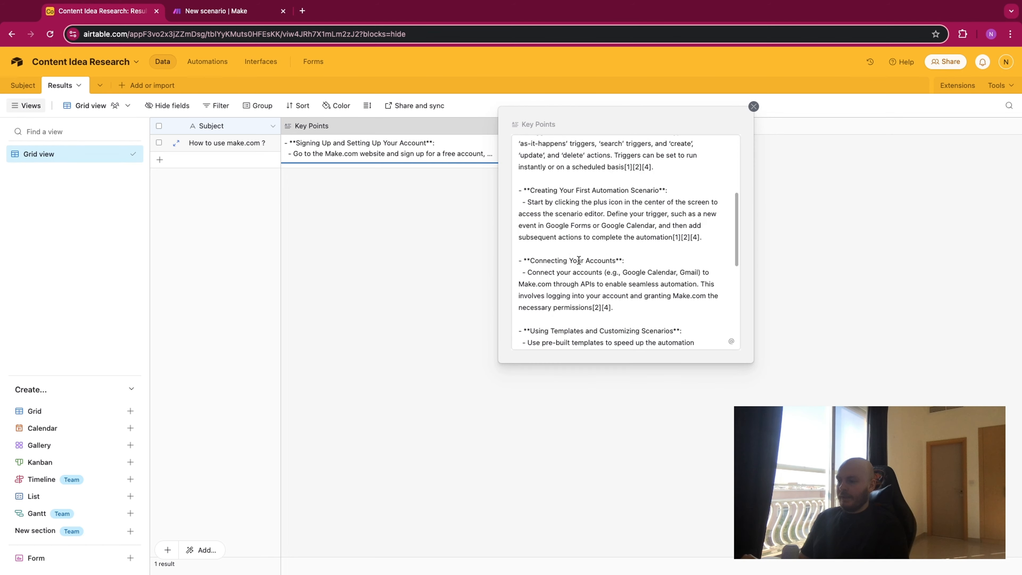
scroll(576, 270, "down", 5)
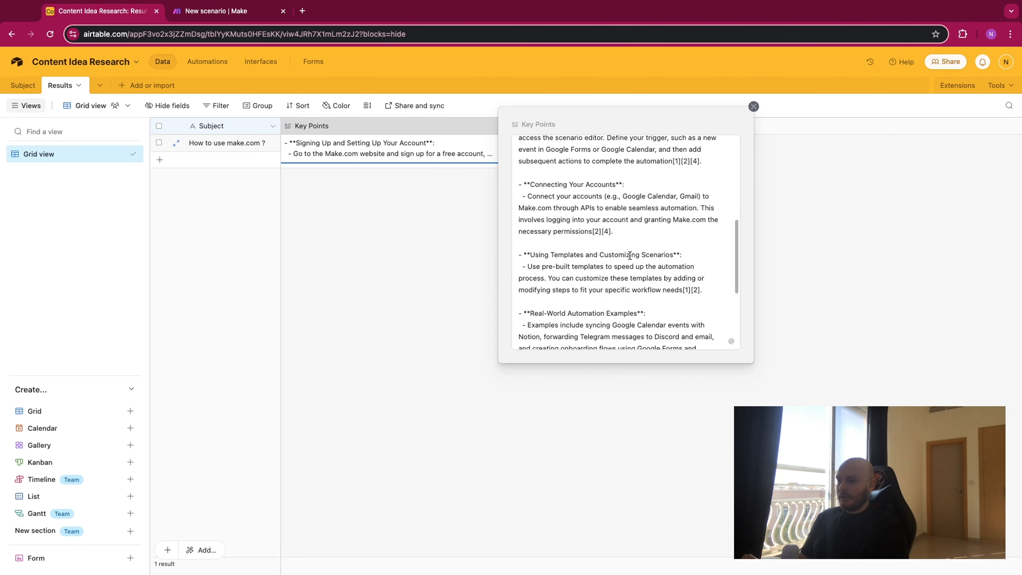
scroll(649, 268, "down", 5)
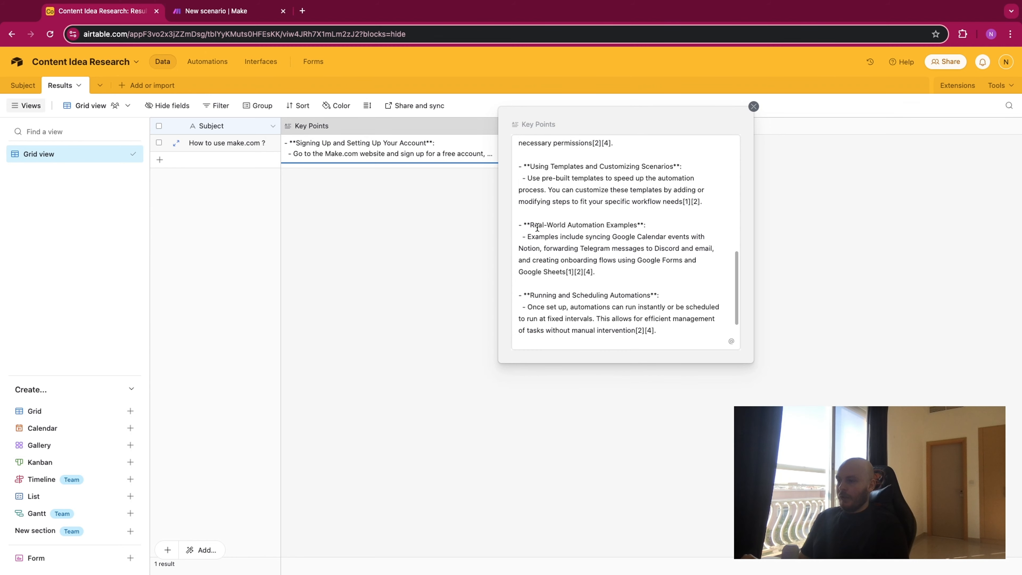
scroll(586, 229, "down", 4)
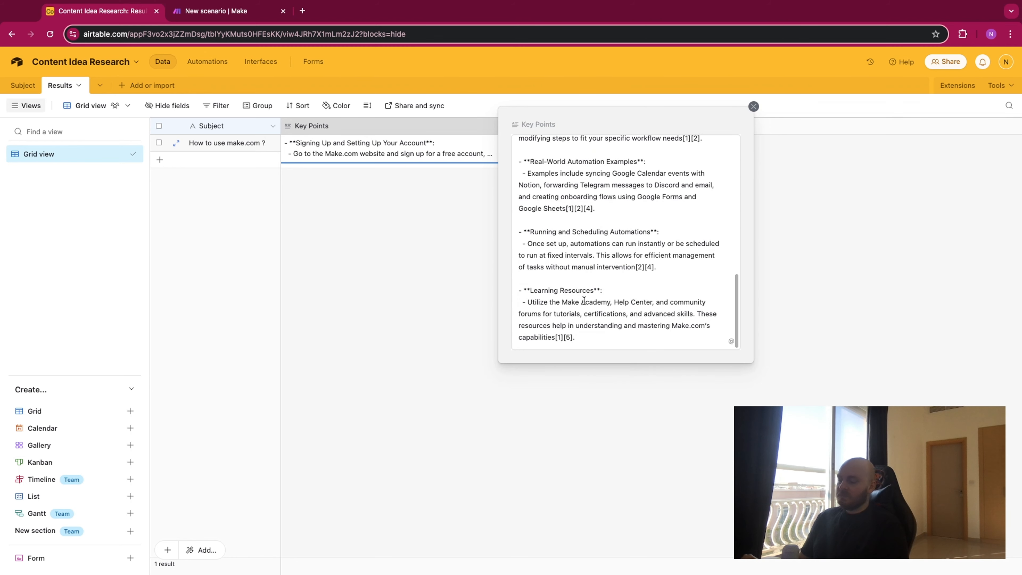
scroll(590, 283, "up", 15)
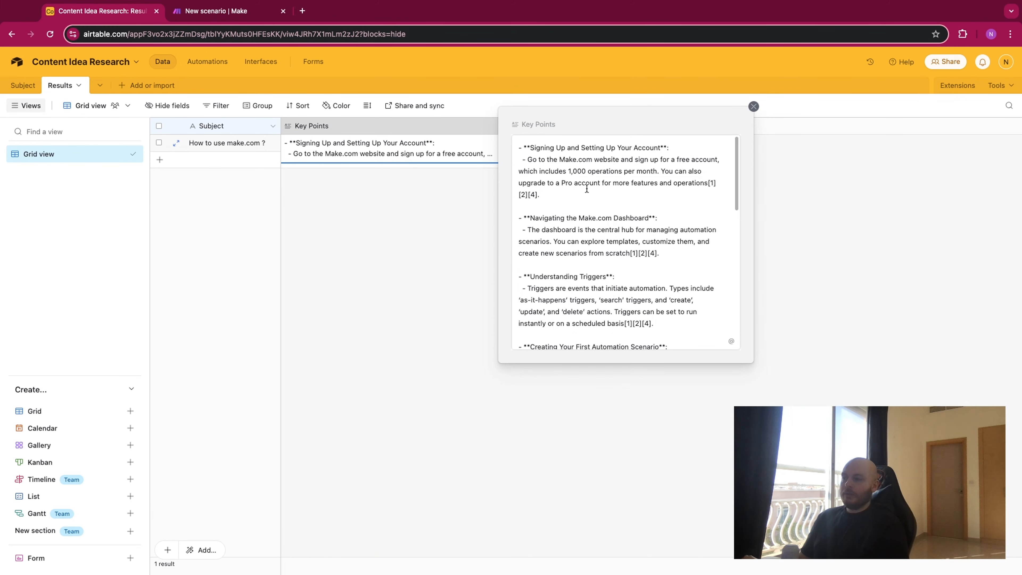
scroll(572, 152, "down", 2)
scroll(652, 173, "down", 10)
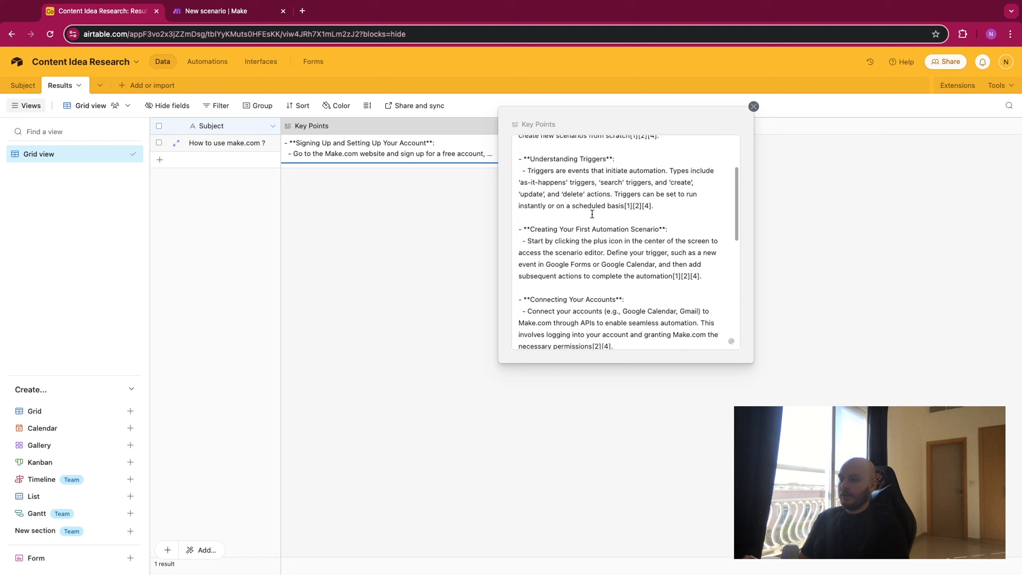
left_click(754, 107)
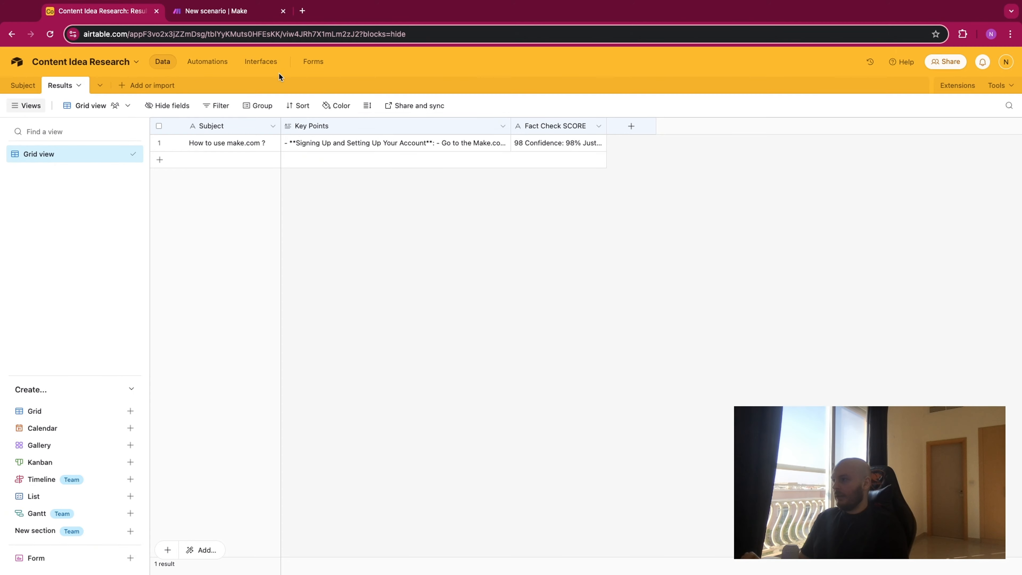
Switch to Make and compare the last run's Youtube Filter bundle outcomes with the Dumpling AI search input and output.
left_click(228, 11)
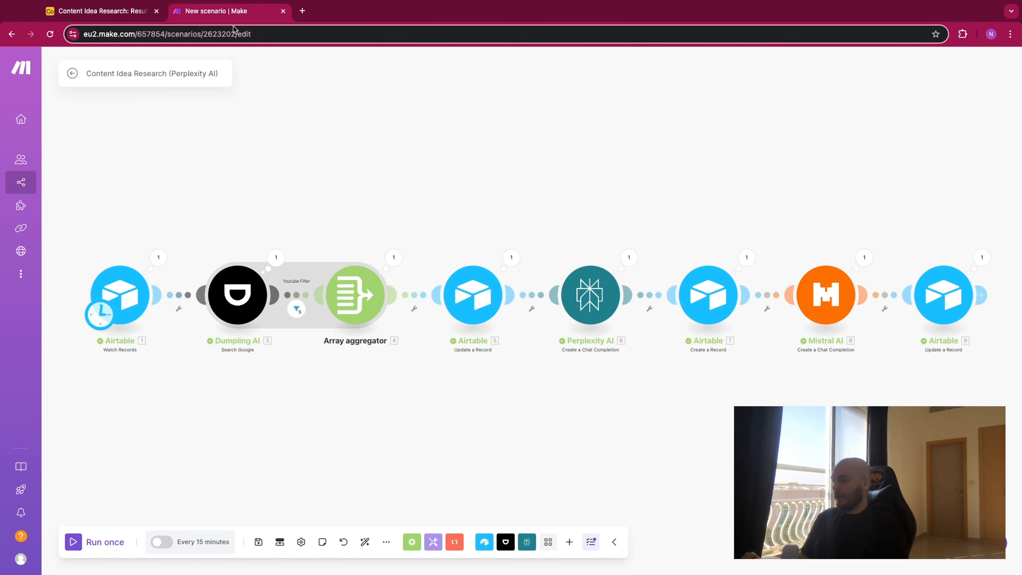
left_click(297, 307)
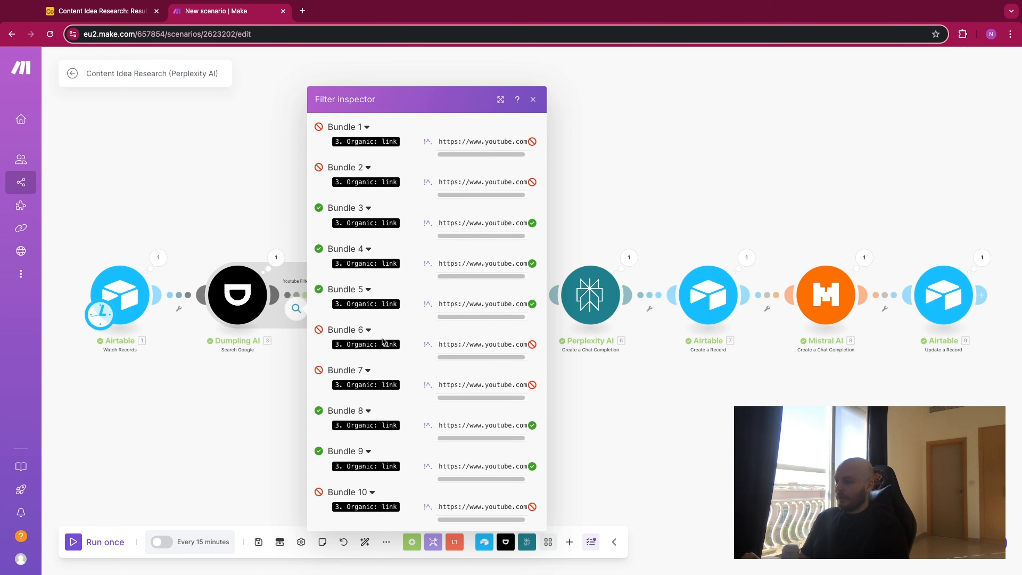
left_click(263, 247)
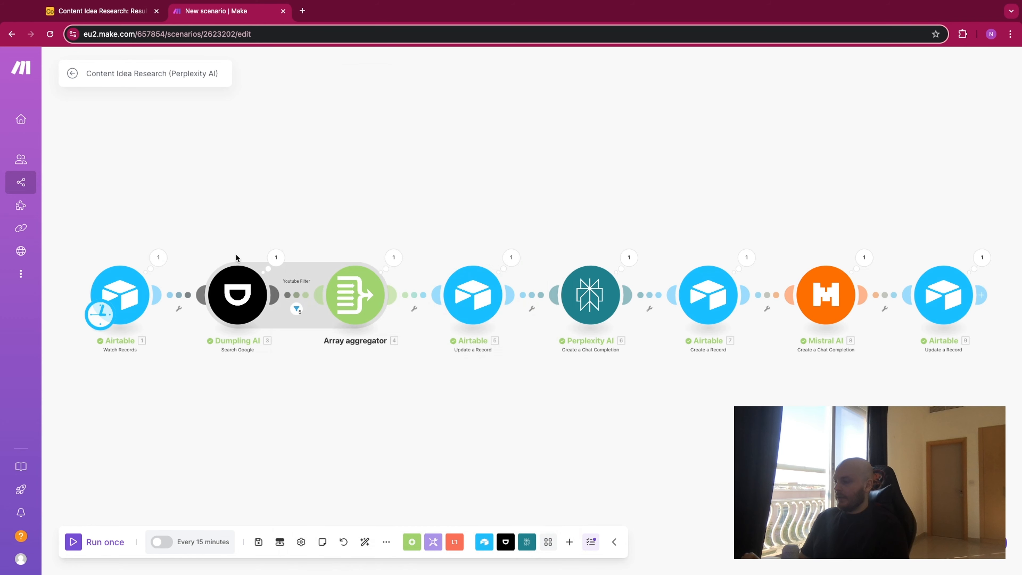
left_click(276, 257)
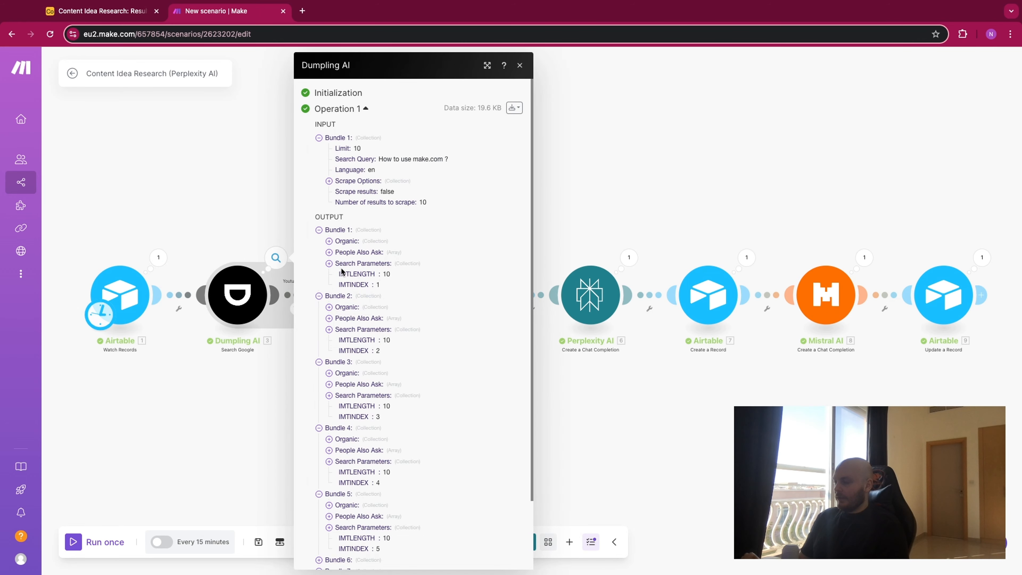
left_click(220, 193)
left_click(296, 308)
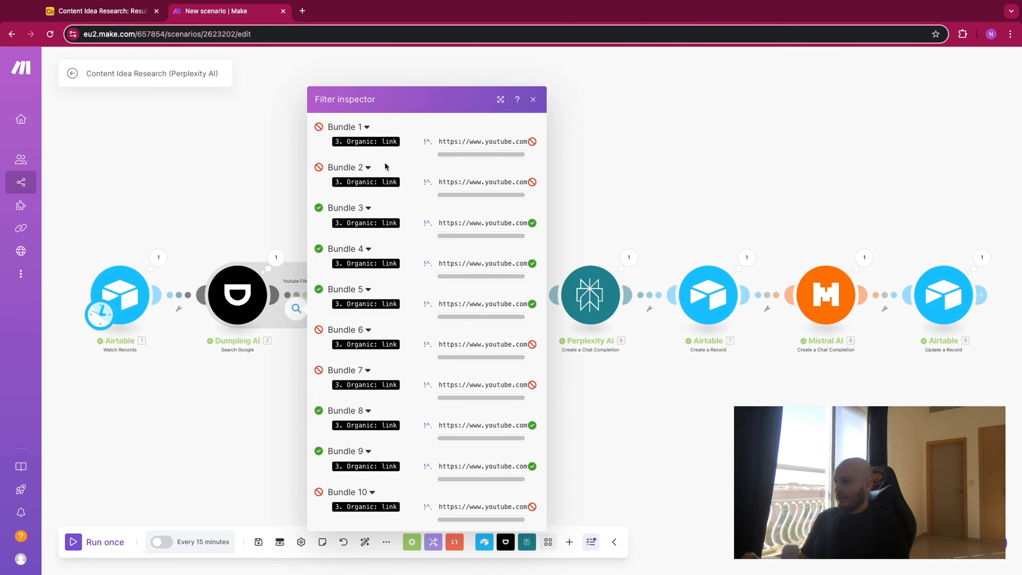
Examine the organic results of bundles 1, 2 and 6 in the Dumpling AI output, and return to Airtable's Results table.
left_click(275, 258)
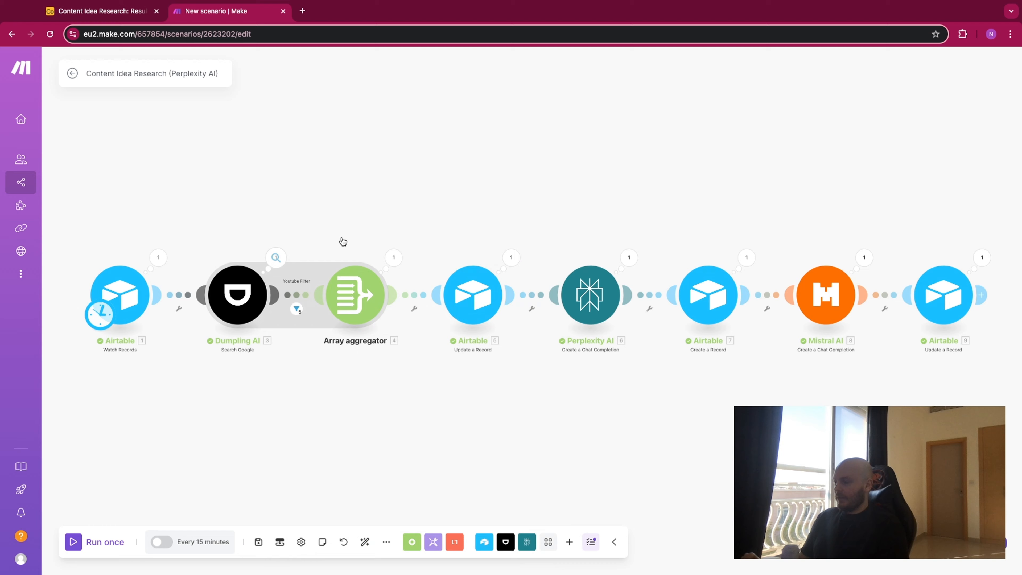
scroll(371, 230, "down", 2)
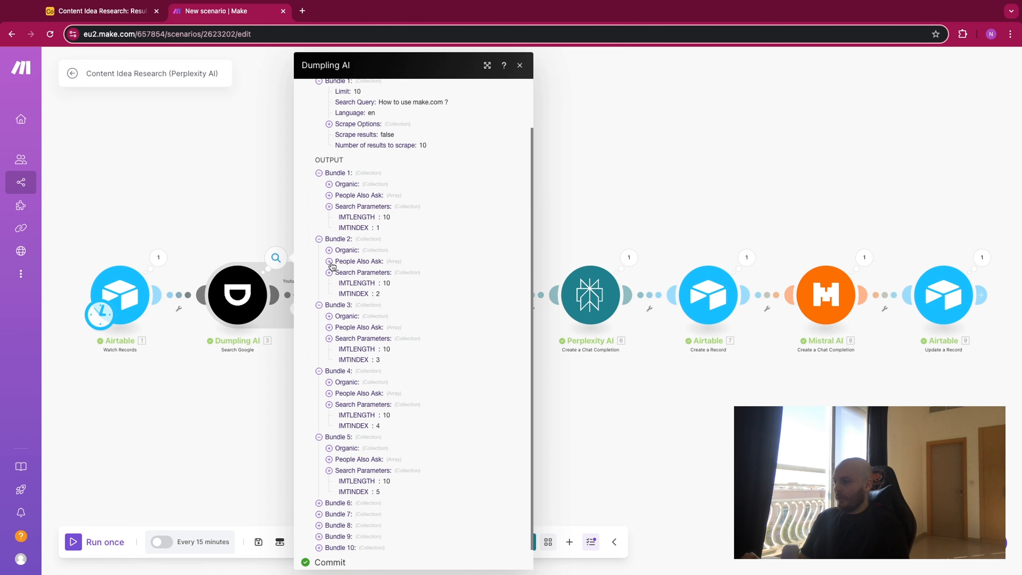
left_click(330, 262)
left_click(329, 250)
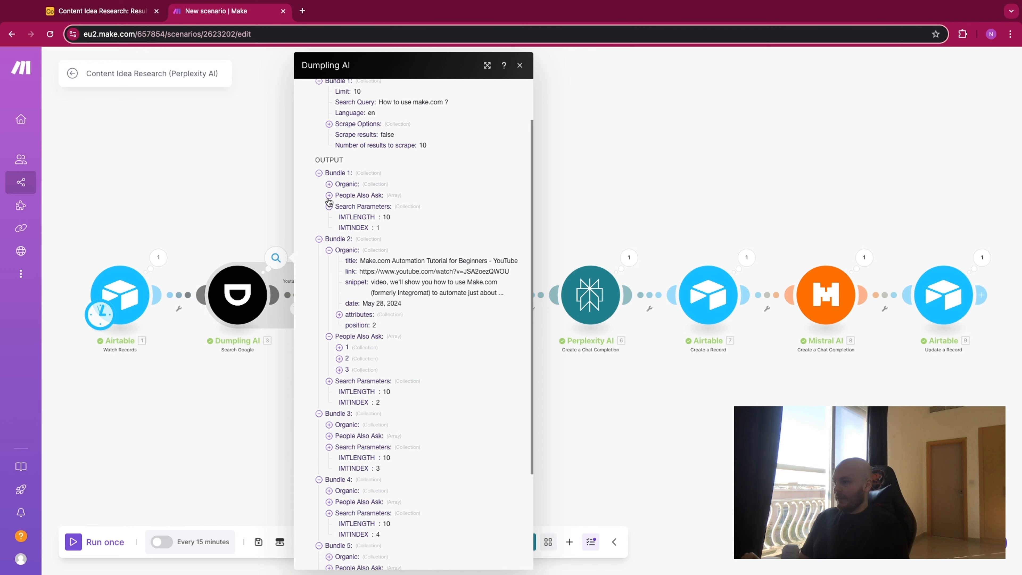
left_click(329, 184)
scroll(369, 375, "down", 5)
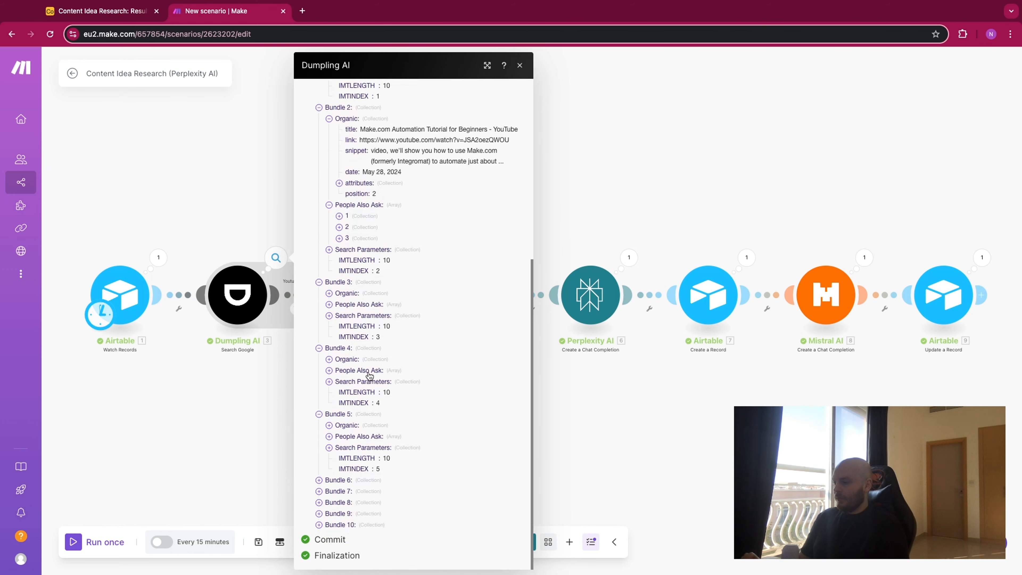
left_click(319, 480)
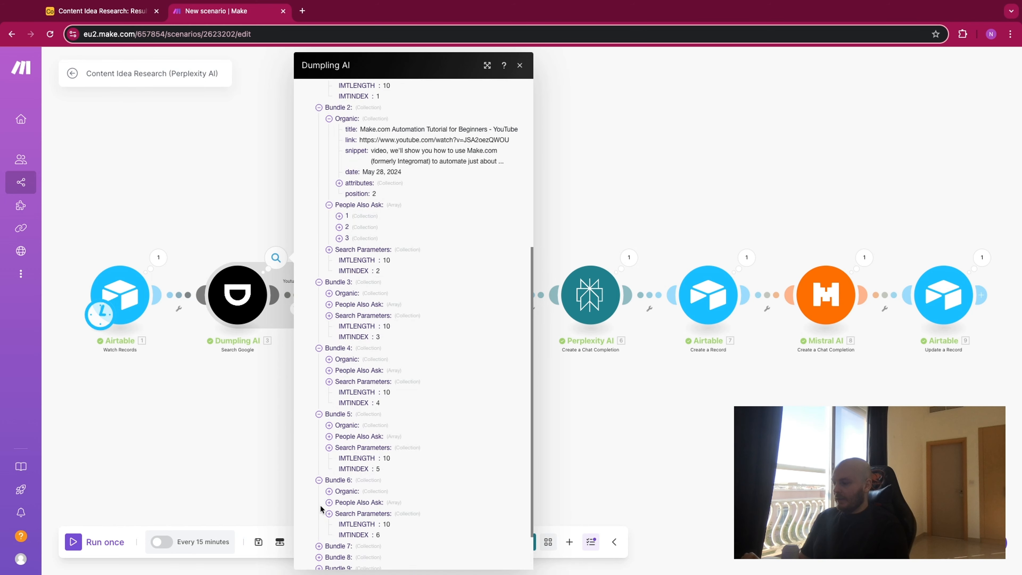
left_click(330, 491)
scroll(382, 378, "down", 3)
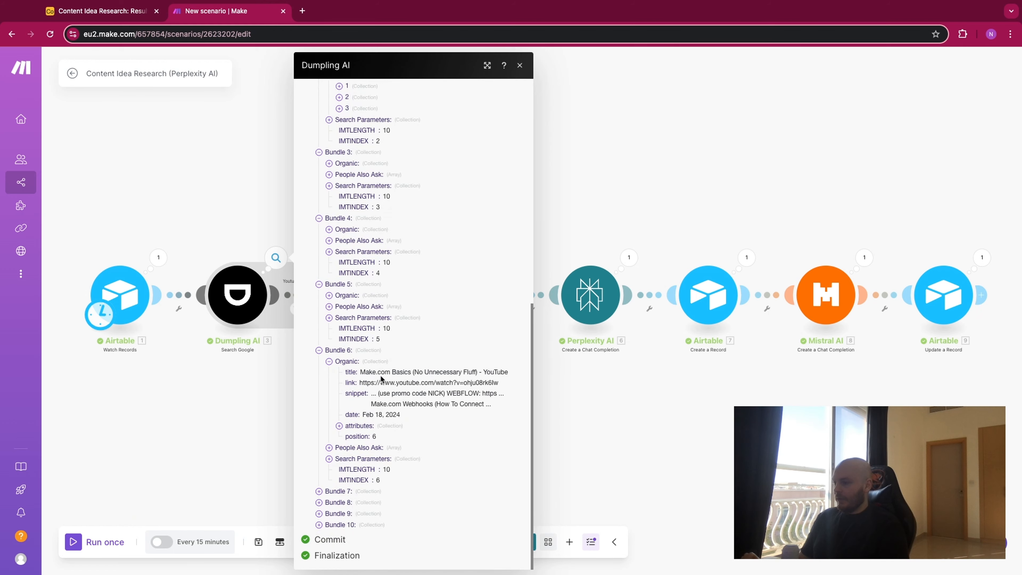
left_click(642, 59)
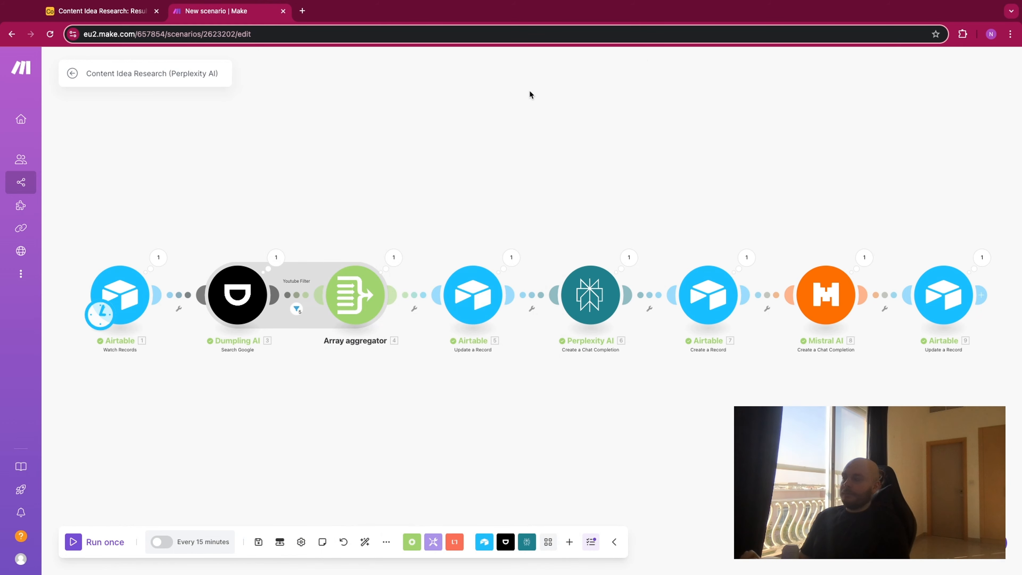
left_click(132, 13)
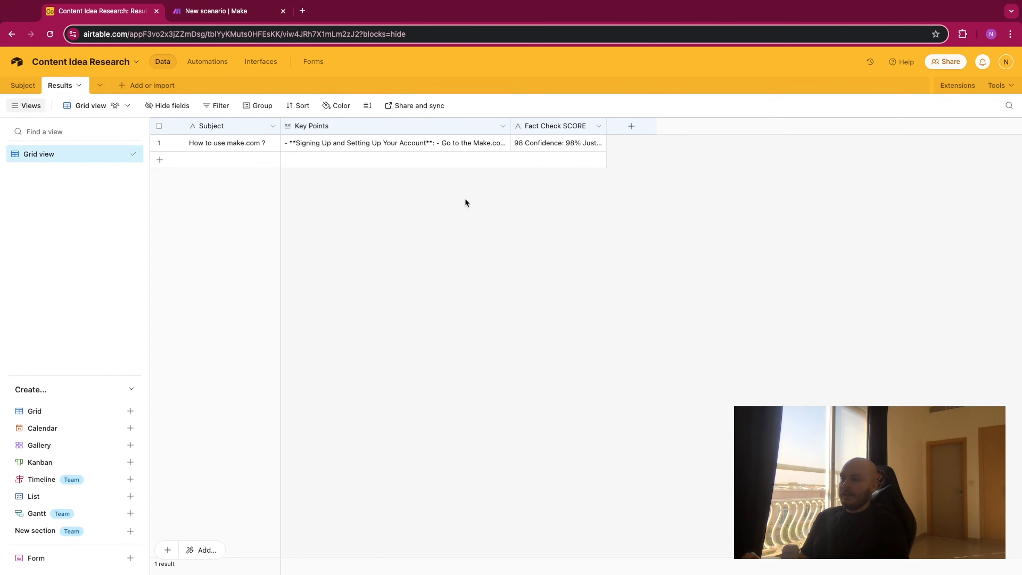